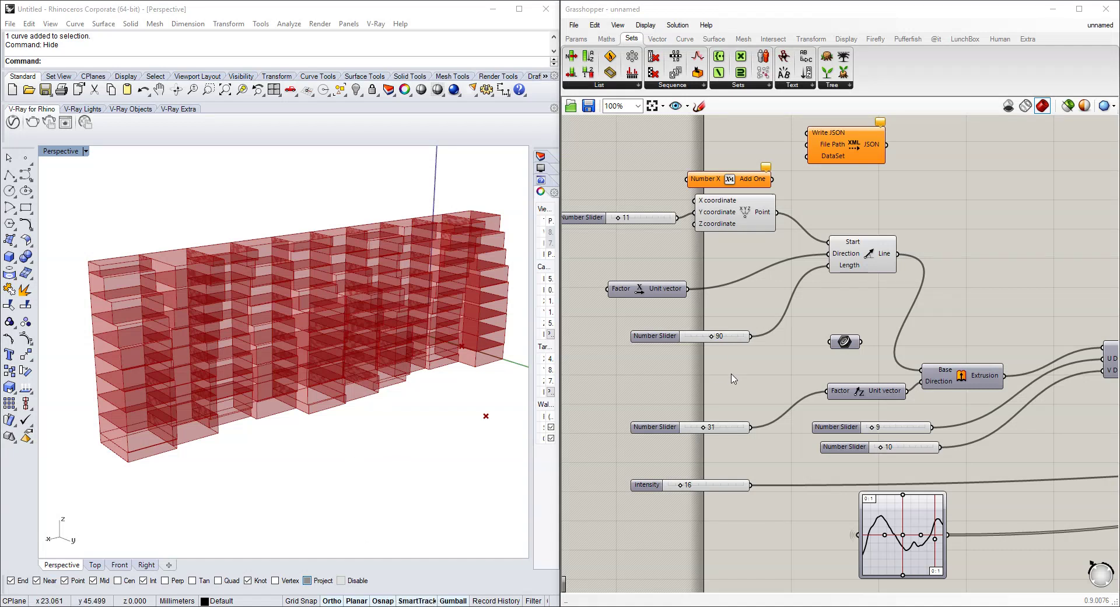
Set the number slider feeding the Unit Z factor of the extrusion to 35
click(345, 390)
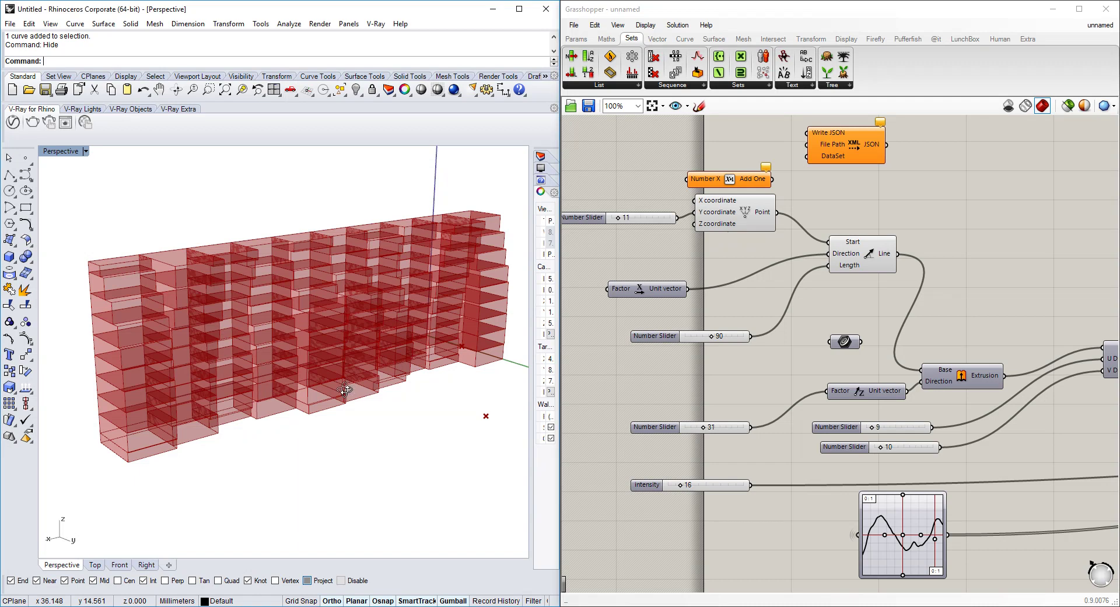
right_drag(345, 390, 351, 387)
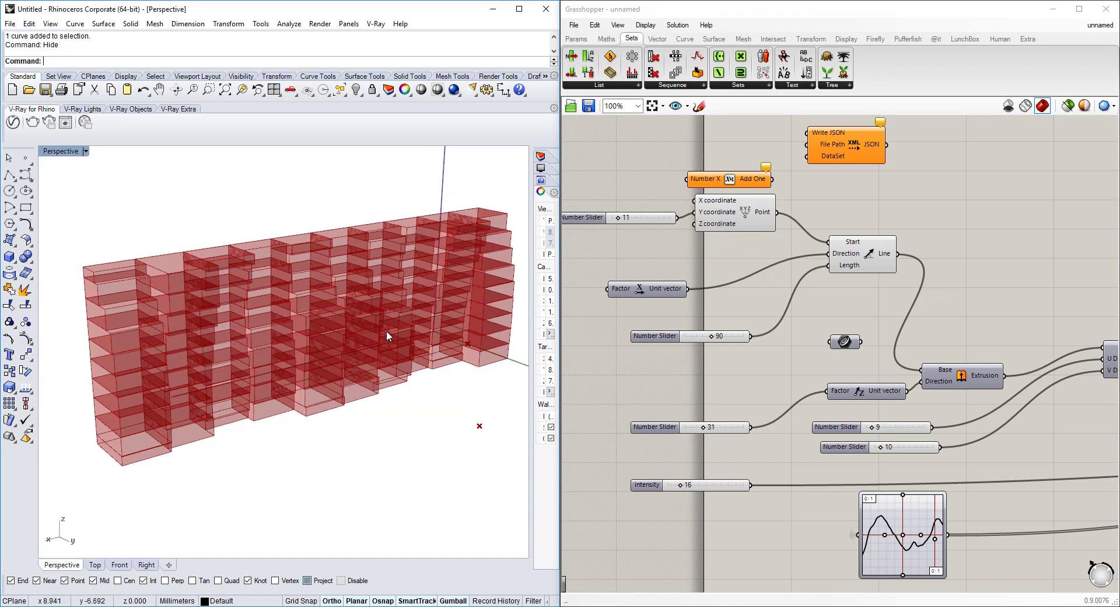
right_drag(700, 329, 731, 350)
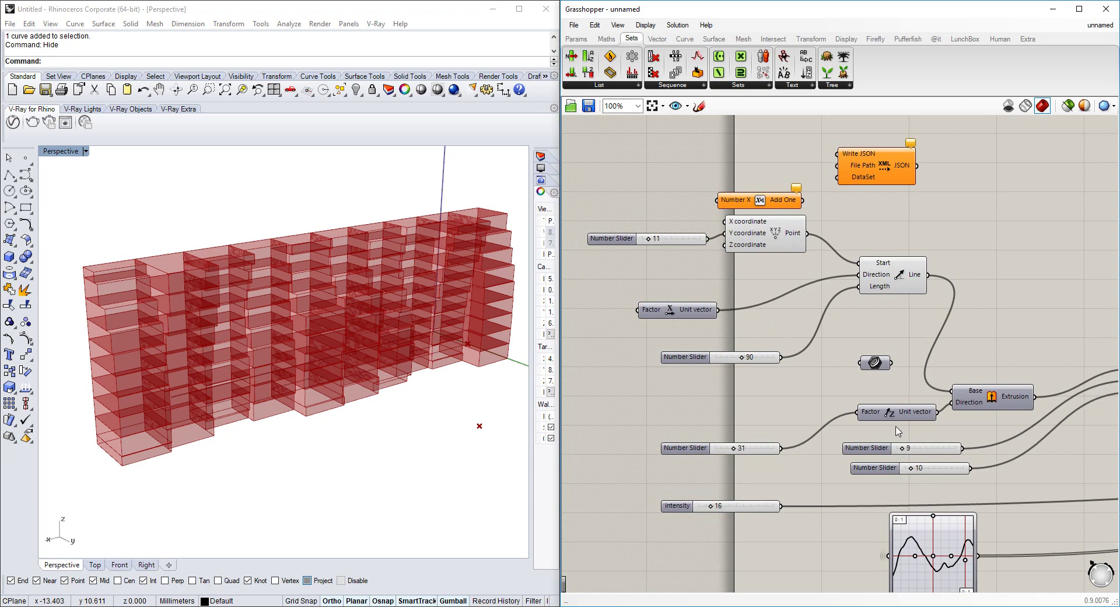
scroll(776, 455, up, 3)
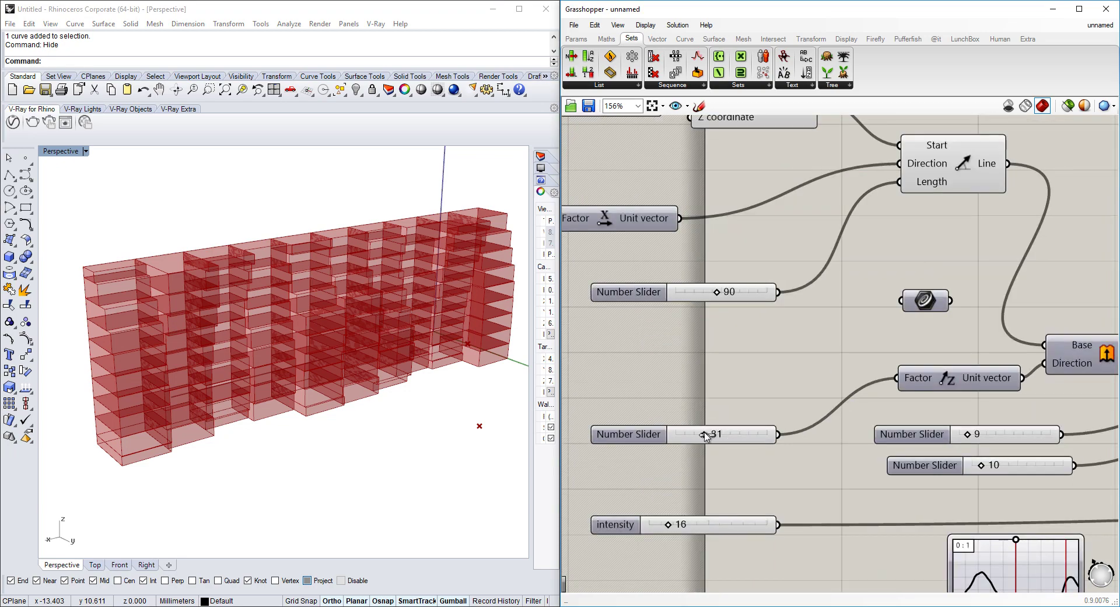
mouse_move(711, 436)
mouse_down()
mouse_move(724, 436)
mouse_move(709, 436)
mouse_up()
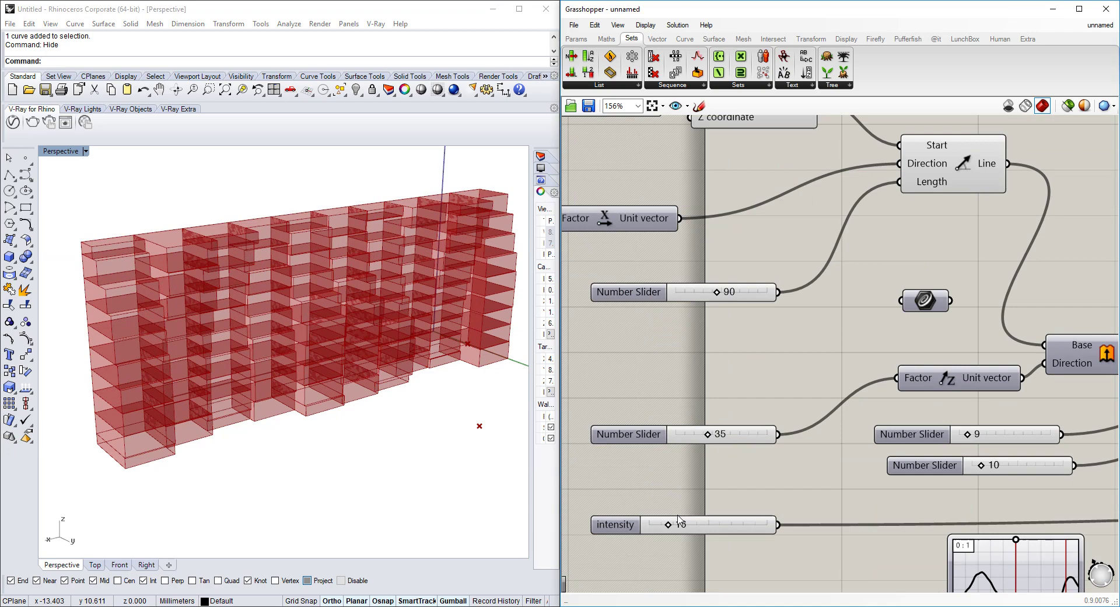
Set the intensity slider to 18 and the slider feeding the line's length to 86
drag(666, 525, 675, 525)
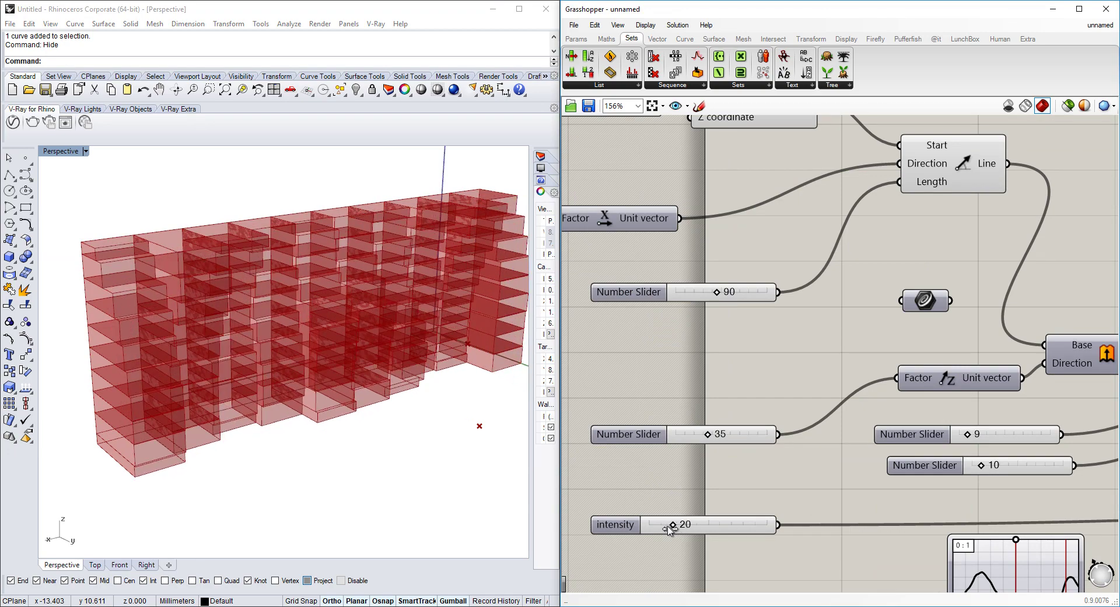
right_drag(722, 291, 748, 357)
drag(752, 361, 737, 358)
scroll(768, 350, down, 3)
Change the Graph Mapper's graph type to Sinc and slightly widen the central peak of its curve
scroll(910, 513, up, 5)
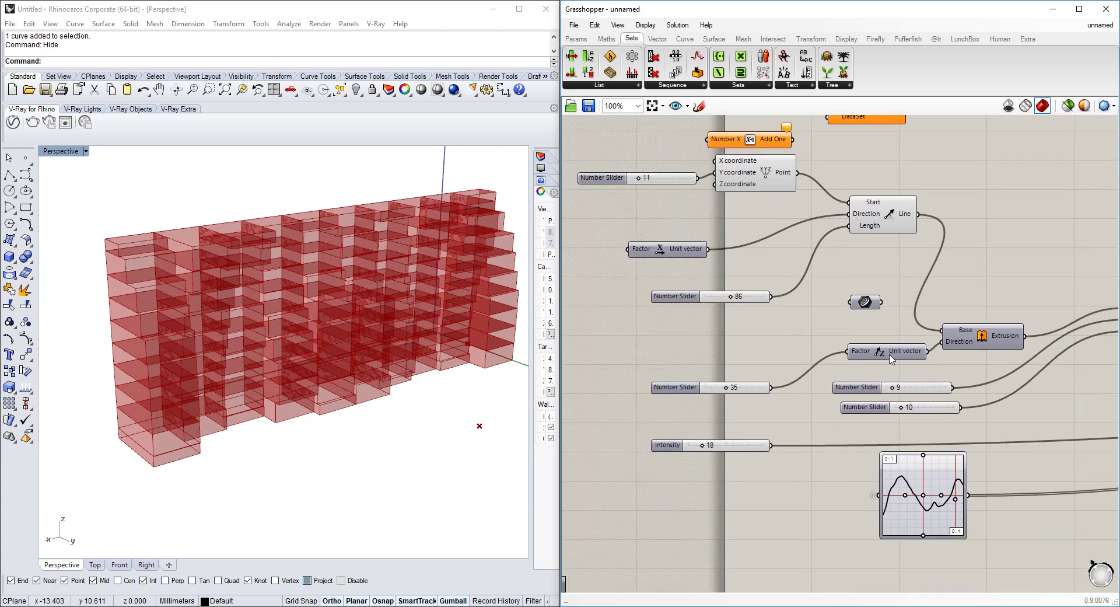
click(831, 380)
right_click(831, 380)
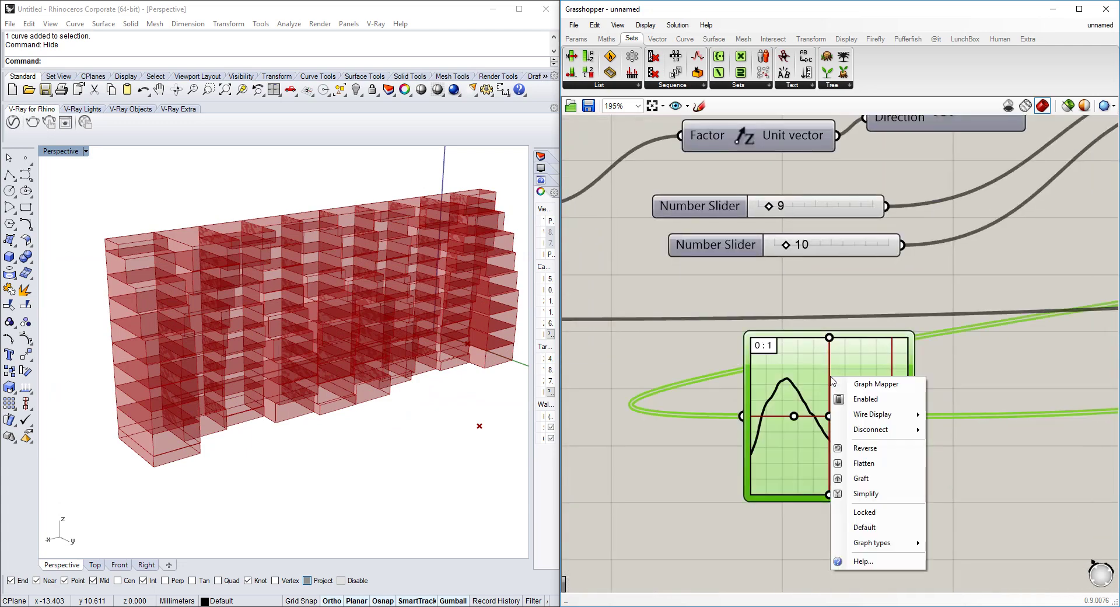
mouse_move(886, 543)
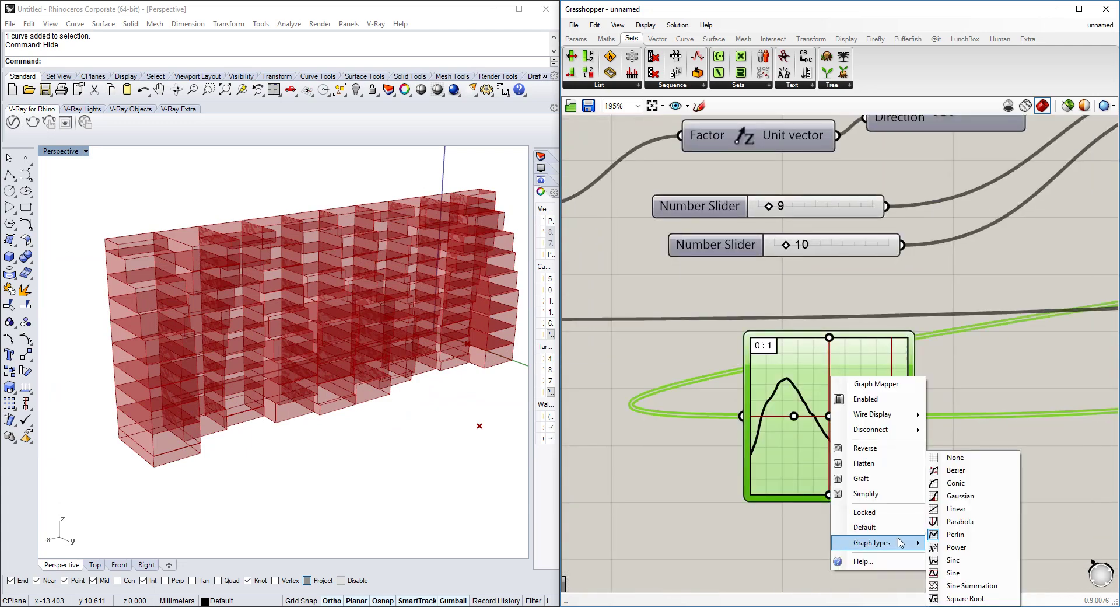
click(952, 560)
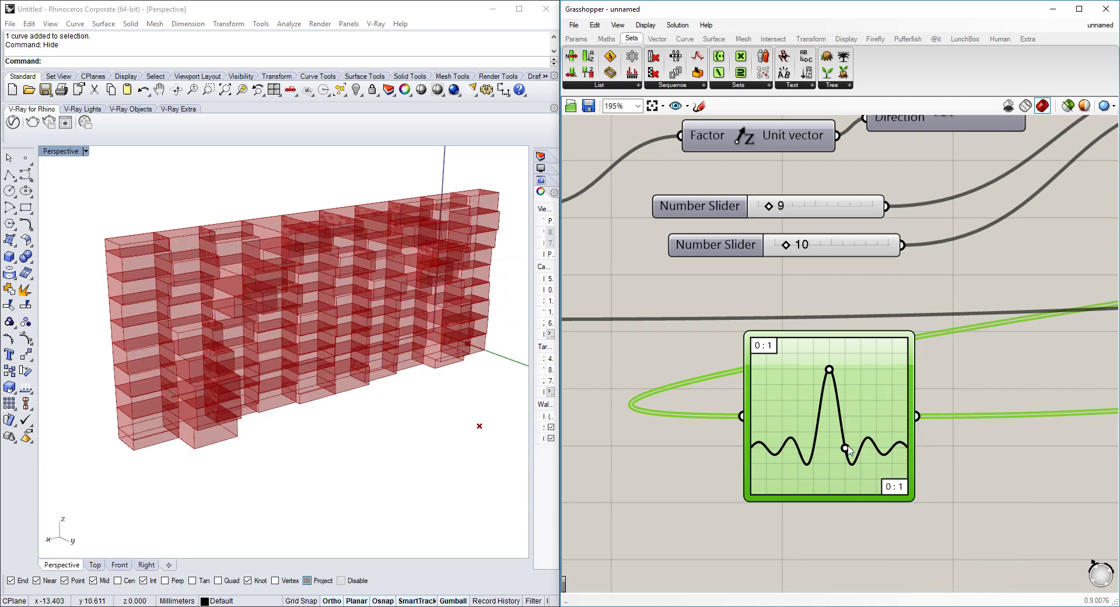
mouse_move(847, 449)
mouse_down()
mouse_move(868, 446)
mouse_move(850, 443)
mouse_up()
Select the attractor point parameter and move its point in the Perspective viewport along the x direction
right_drag(300, 356, 344, 370)
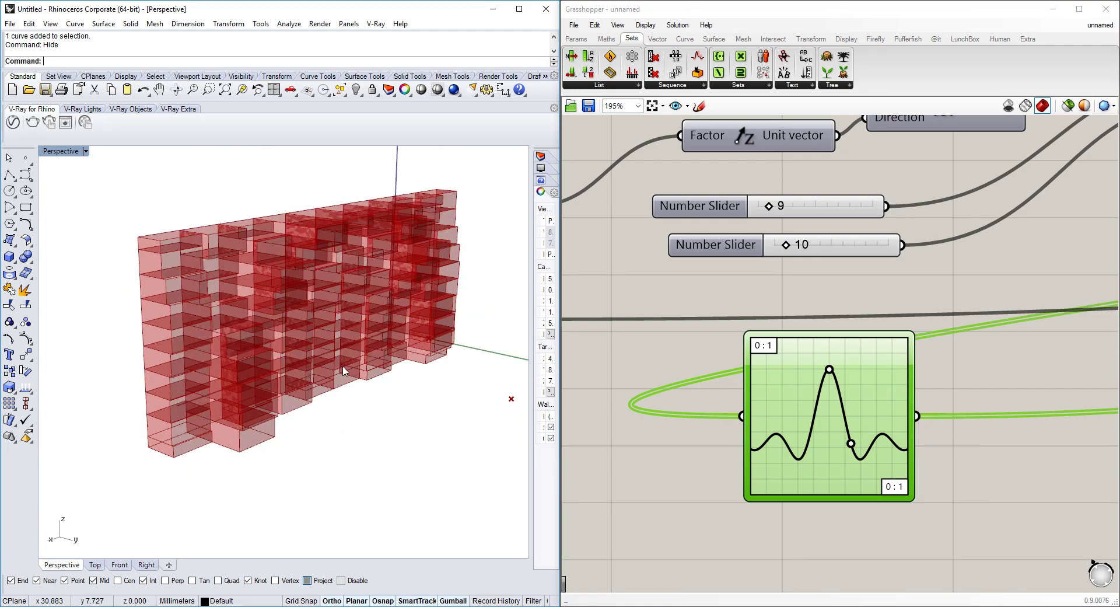
scroll(811, 264, down, 4)
right_drag(898, 231, 621, 318)
right_drag(937, 311, 931, 313)
click(895, 238)
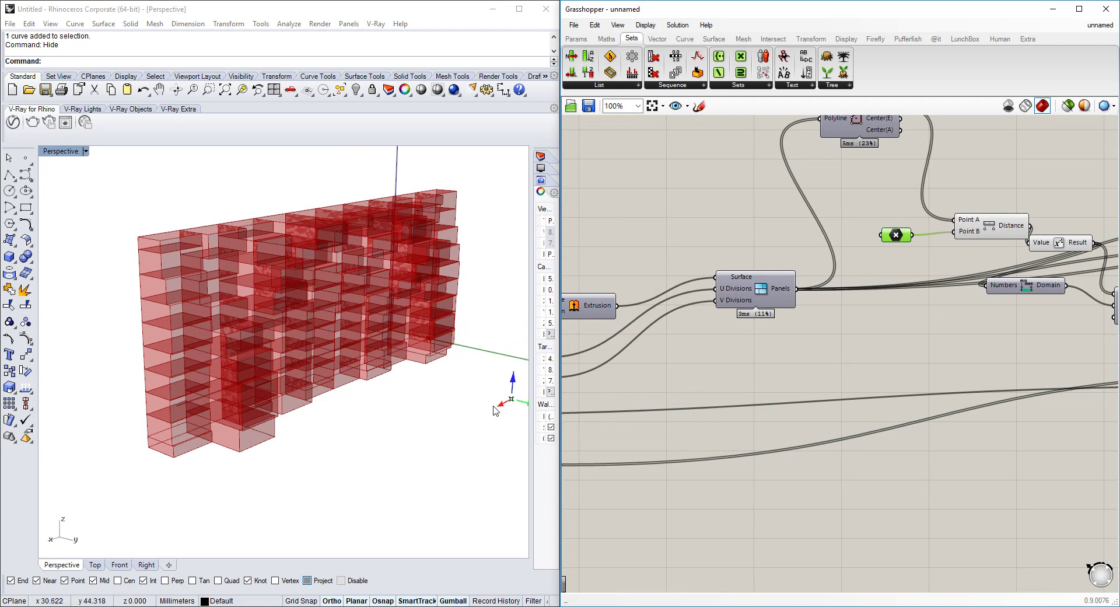
mouse_move(493, 410)
mouse_down()
mouse_move(433, 438)
mouse_move(473, 417)
mouse_up()
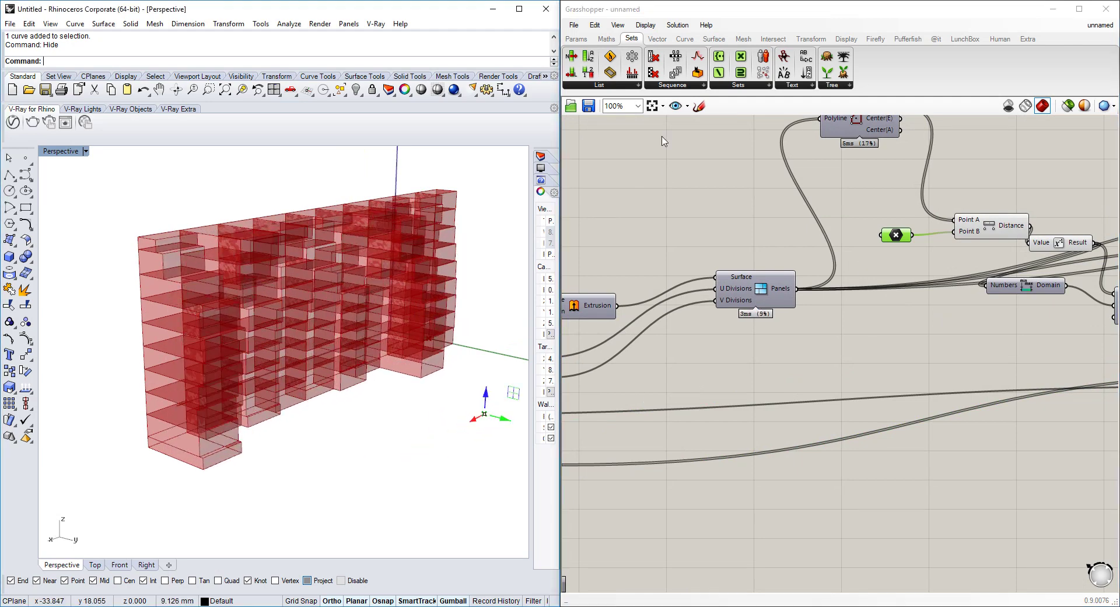
Create a new, empty Grasshopper document
click(656, 185)
click(573, 25)
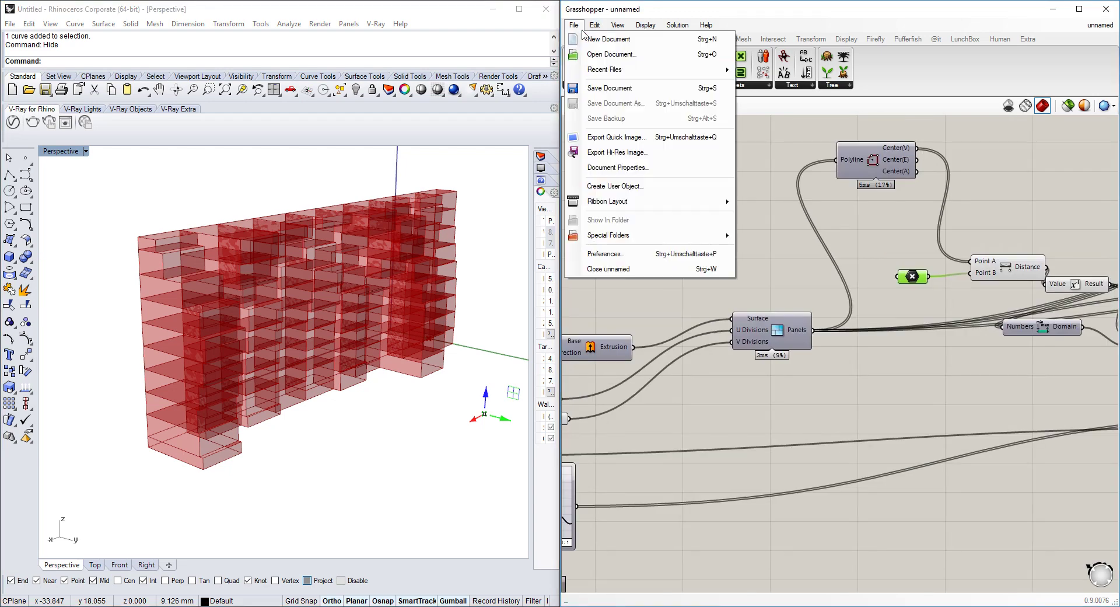
click(589, 34)
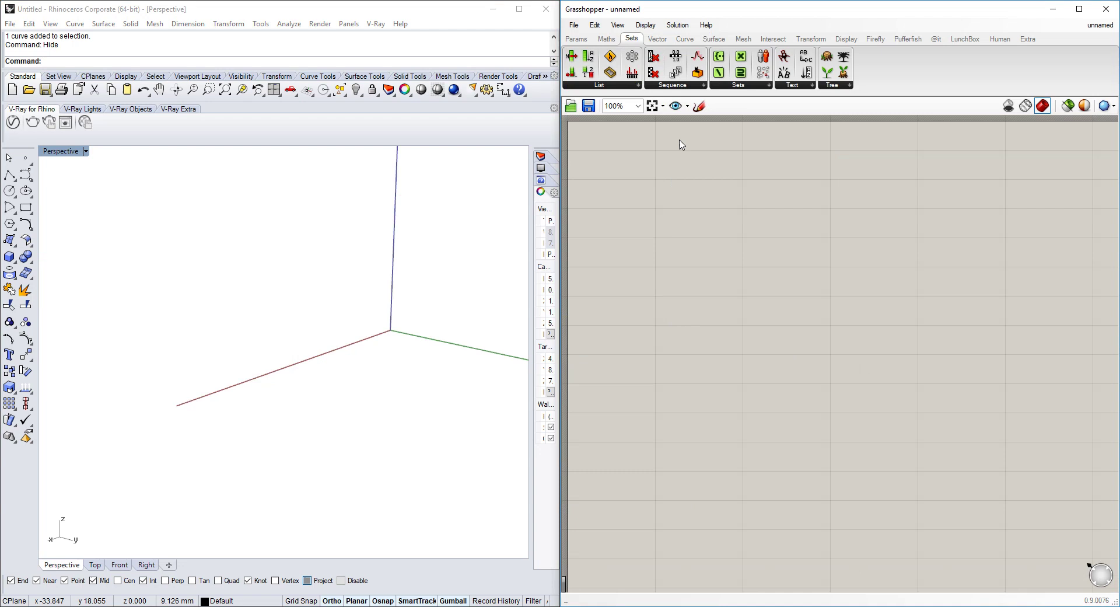
Start a freehand sketch and draw the slanted four-sided outline of a façade on the empty canvas
click(699, 106)
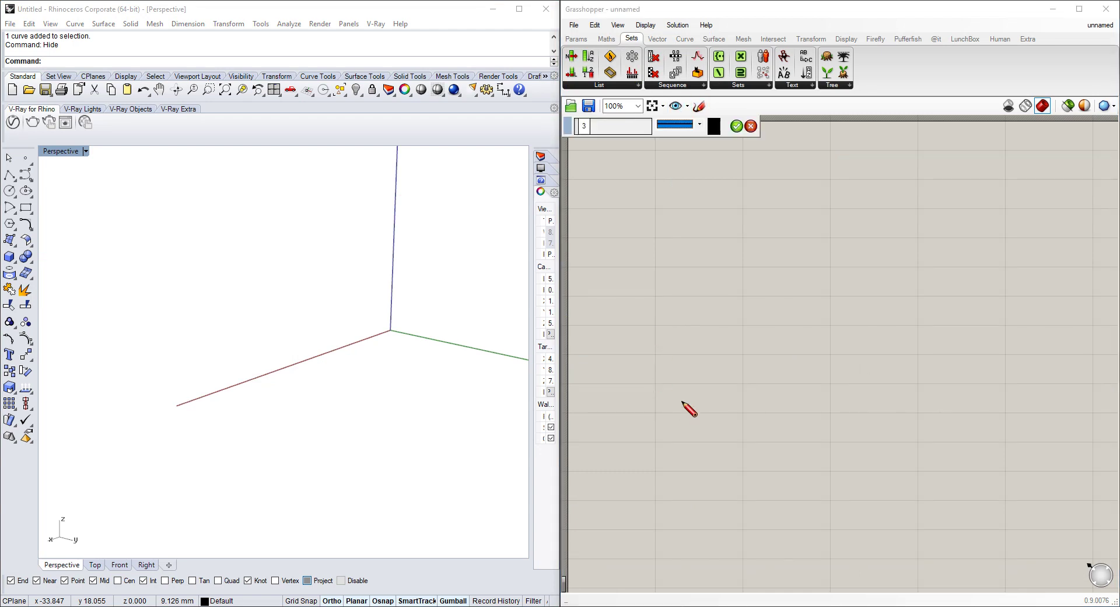
drag(619, 384, 818, 339)
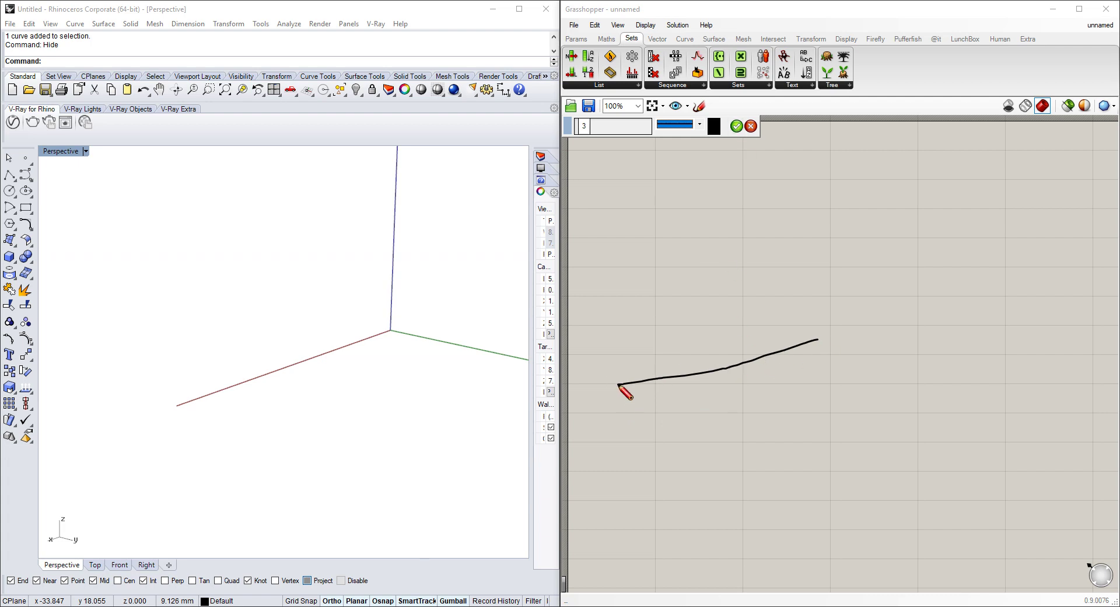
mouse_move(618, 385)
mouse_down()
mouse_move(616, 332)
mouse_move(679, 291)
mouse_move(827, 279)
mouse_move(823, 339)
mouse_up()
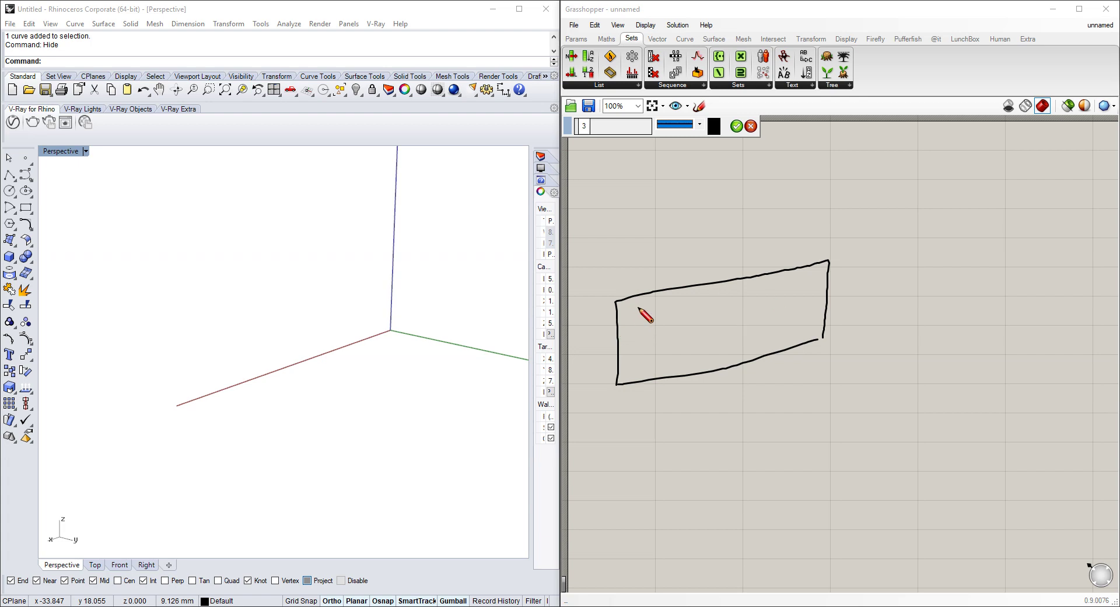
Divide the sketched façade outline into columns with five vertical strokes
drag(653, 299, 652, 379)
drag(689, 287, 688, 376)
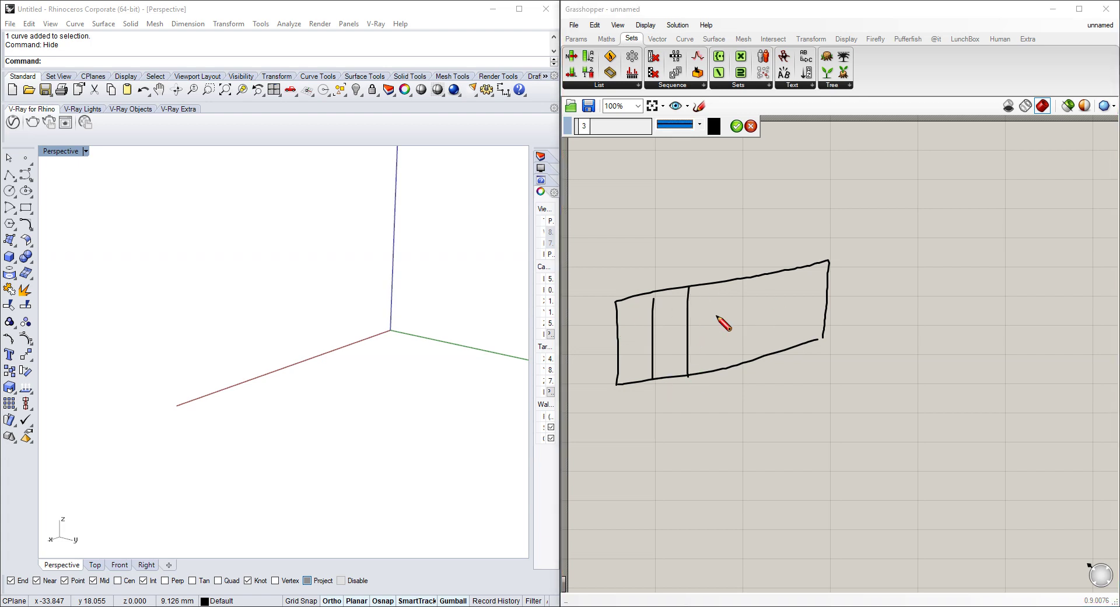
mouse_move(725, 280)
mouse_down()
mouse_move(724, 368)
mouse_move(756, 326)
mouse_move(757, 349)
mouse_up()
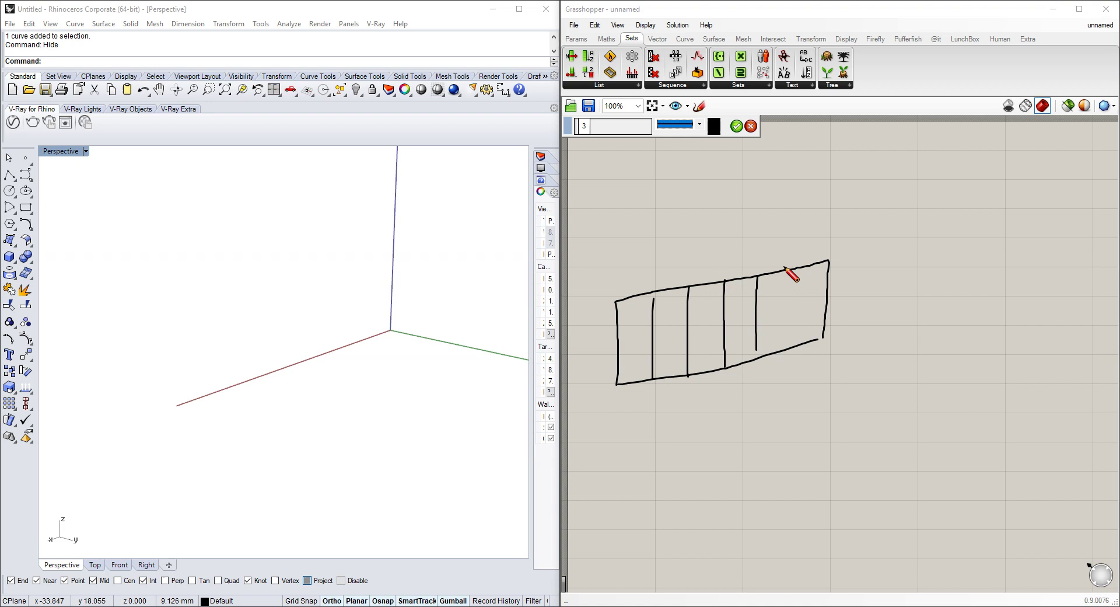
drag(784, 268, 784, 349)
Add short horizontal strokes as floor divisions in the first four façade columns and finish the sketch
mouse_move(628, 318)
mouse_down()
mouse_move(670, 304)
mouse_move(664, 333)
mouse_move(669, 325)
mouse_up()
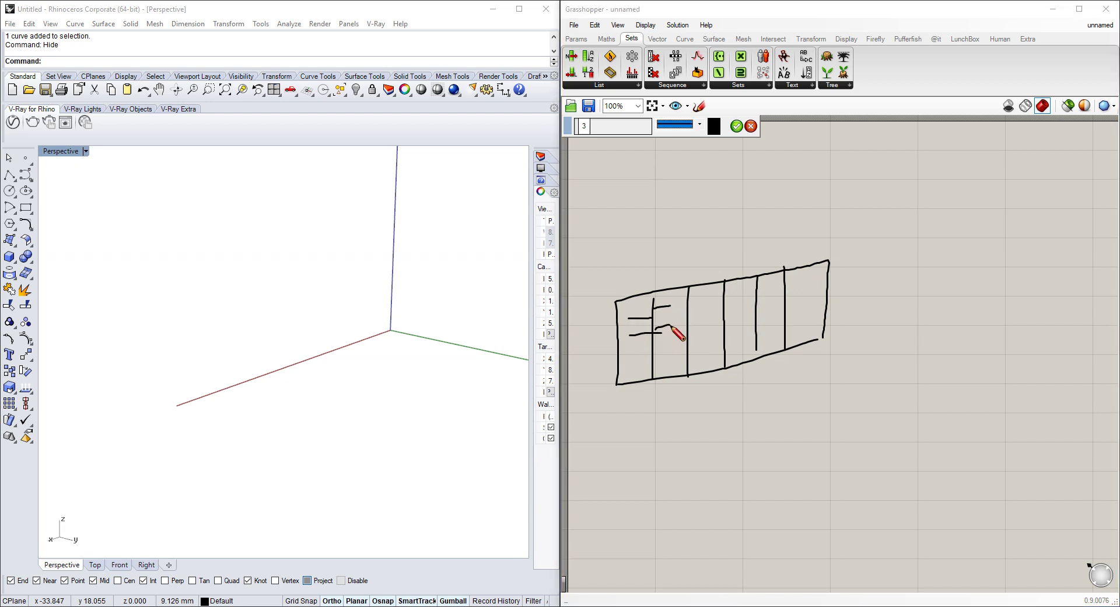
drag(613, 351, 675, 340)
mouse_move(624, 367)
mouse_down()
mouse_move(652, 365)
mouse_move(708, 330)
mouse_move(724, 296)
mouse_up()
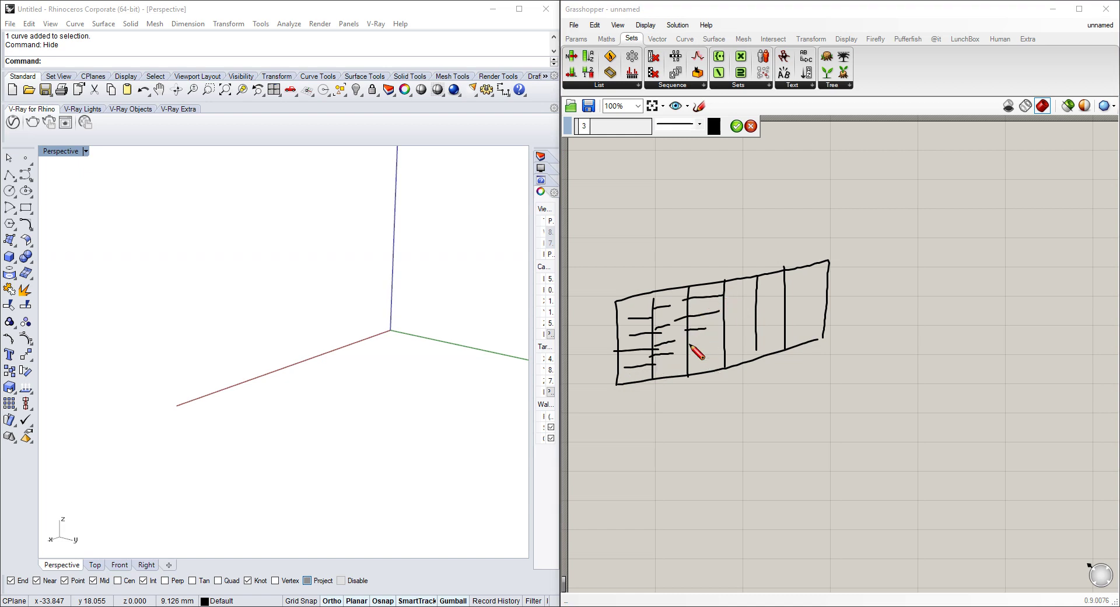
mouse_move(690, 344)
mouse_down()
mouse_move(718, 341)
mouse_move(733, 357)
mouse_up()
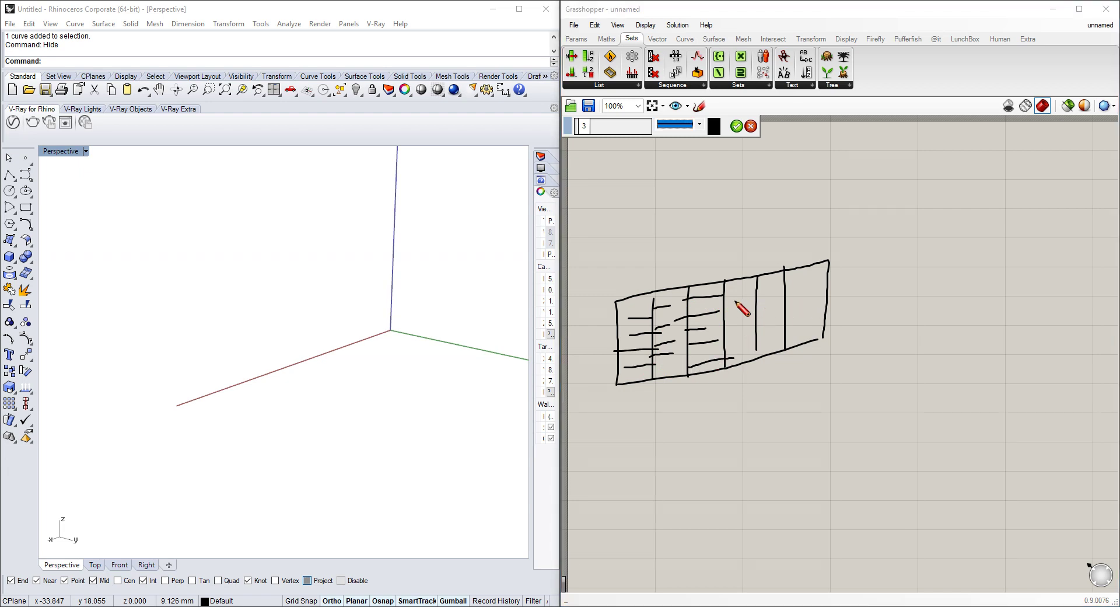
mouse_move(724, 302)
mouse_down()
mouse_move(750, 298)
mouse_move(747, 336)
mouse_up()
click(736, 126)
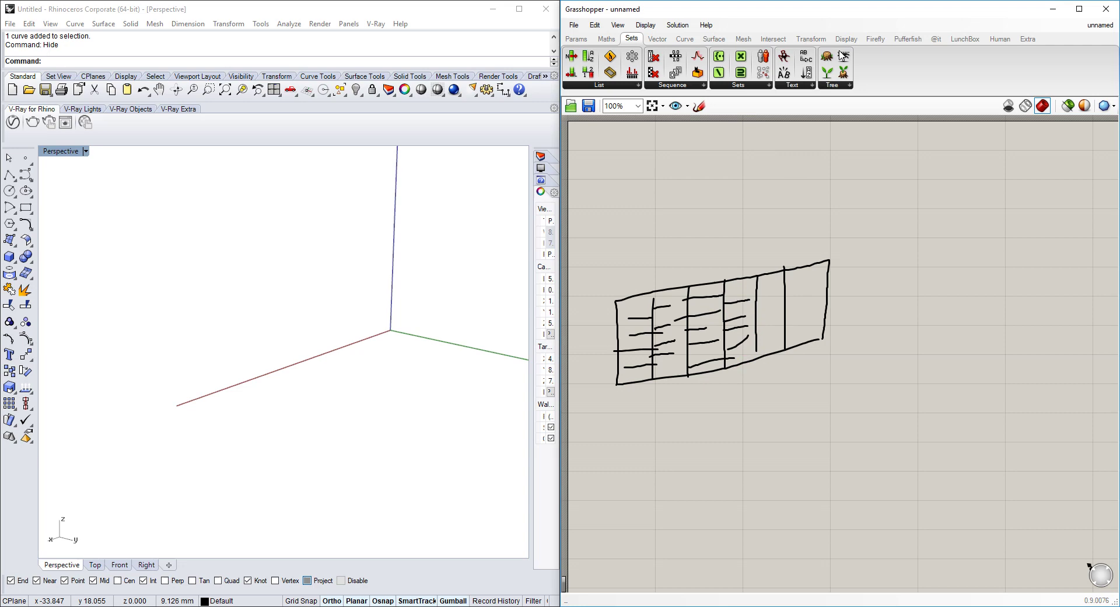
click(961, 38)
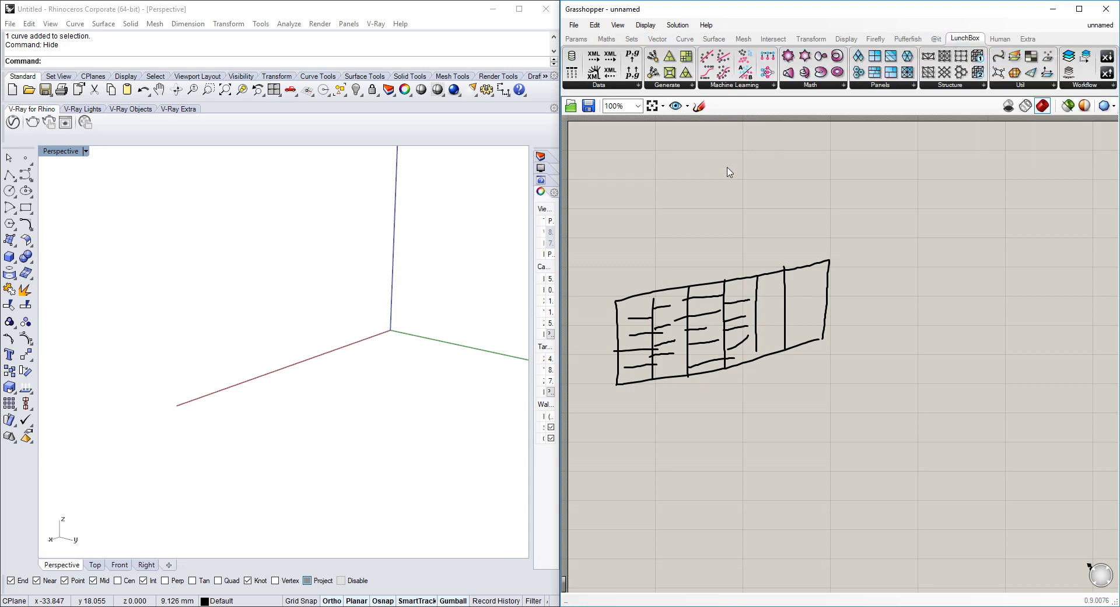
click(698, 106)
click(717, 121)
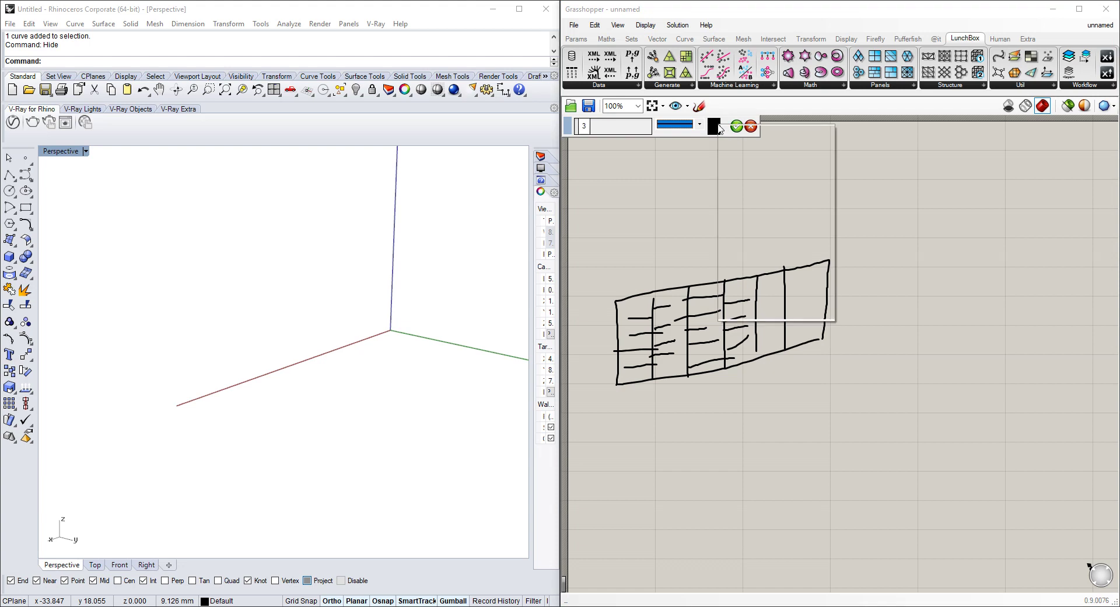
drag(750, 201, 728, 158)
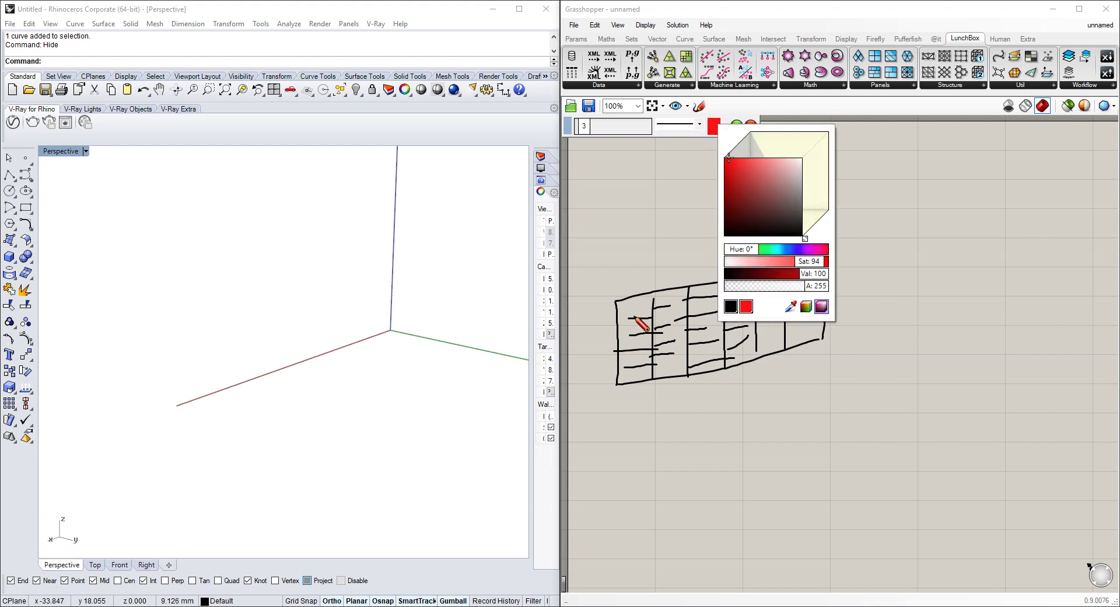
drag(635, 312, 655, 344)
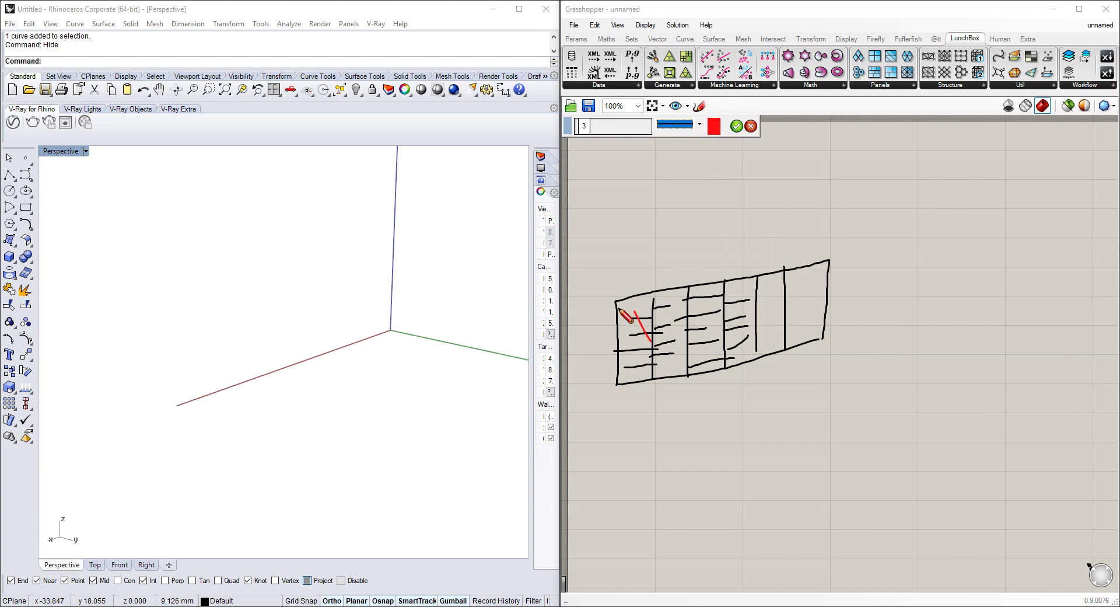
mouse_move(619, 308)
mouse_down()
mouse_move(651, 340)
mouse_move(733, 300)
mouse_move(707, 319)
mouse_move(736, 322)
mouse_up()
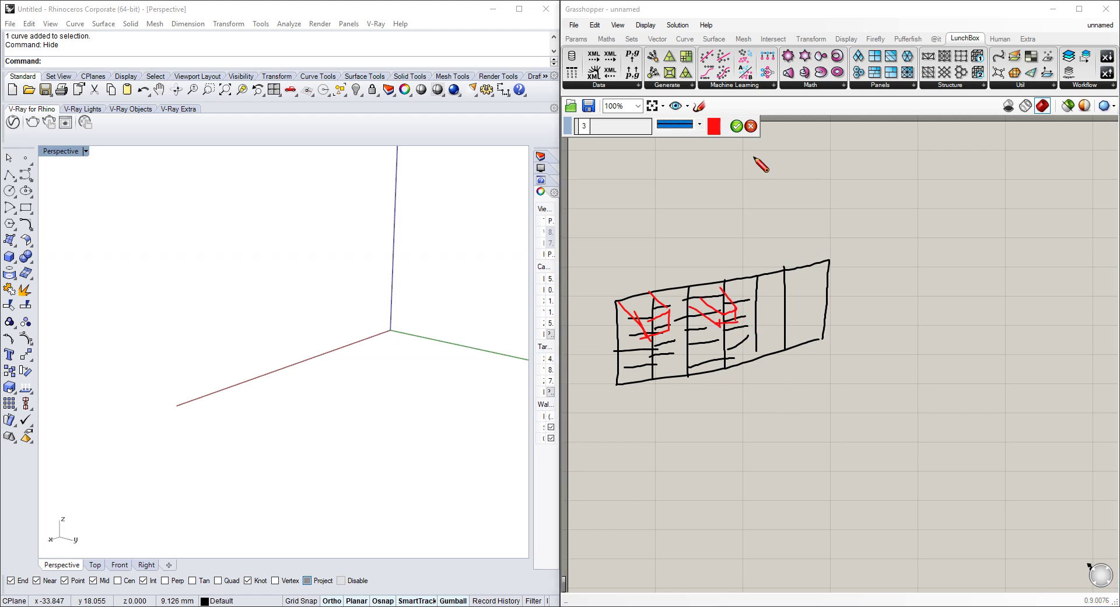
click(750, 126)
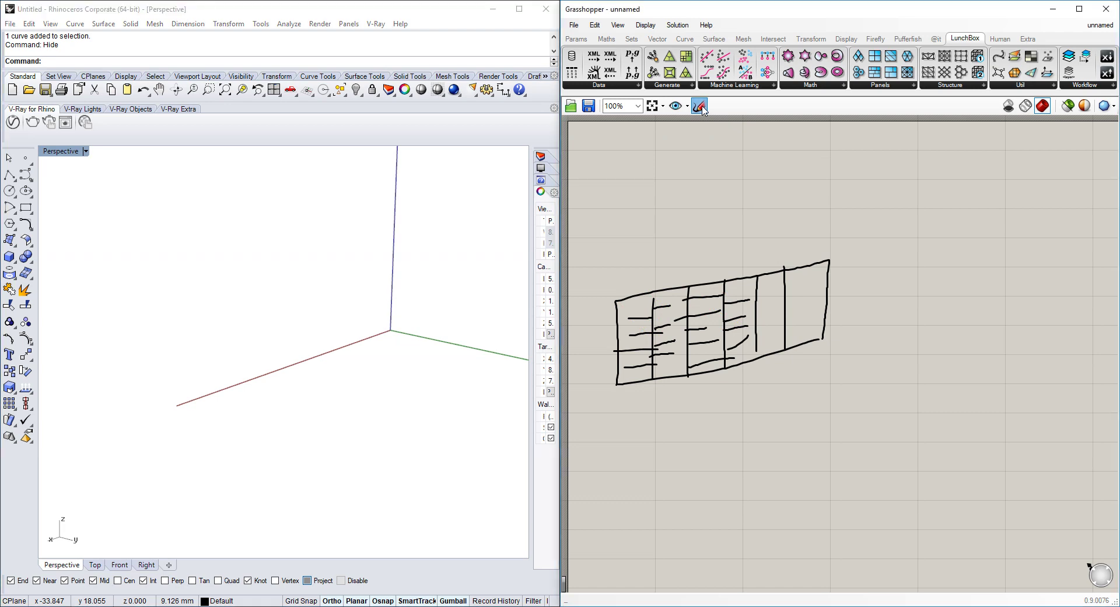
Start a new black sketch and draw boxes protruding from two cells of the façade grid
click(700, 106)
mouse_move(615, 303)
mouse_down()
mouse_move(654, 343)
mouse_move(640, 291)
mouse_move(751, 315)
mouse_move(727, 290)
mouse_move(721, 328)
mouse_move(680, 291)
mouse_up()
mouse_move(719, 327)
mouse_down()
mouse_move(743, 327)
mouse_move(746, 316)
mouse_up()
Draw an X mark in front of the façade and an arrow from it to the façade's lower edge
mouse_move(796, 426)
mouse_down()
mouse_move(813, 416)
mouse_move(818, 435)
mouse_move(696, 385)
mouse_move(646, 344)
mouse_up()
mouse_move(646, 344)
mouse_down()
mouse_move(696, 389)
mouse_move(684, 404)
mouse_up()
drag(684, 404, 675, 366)
drag(675, 366, 717, 376)
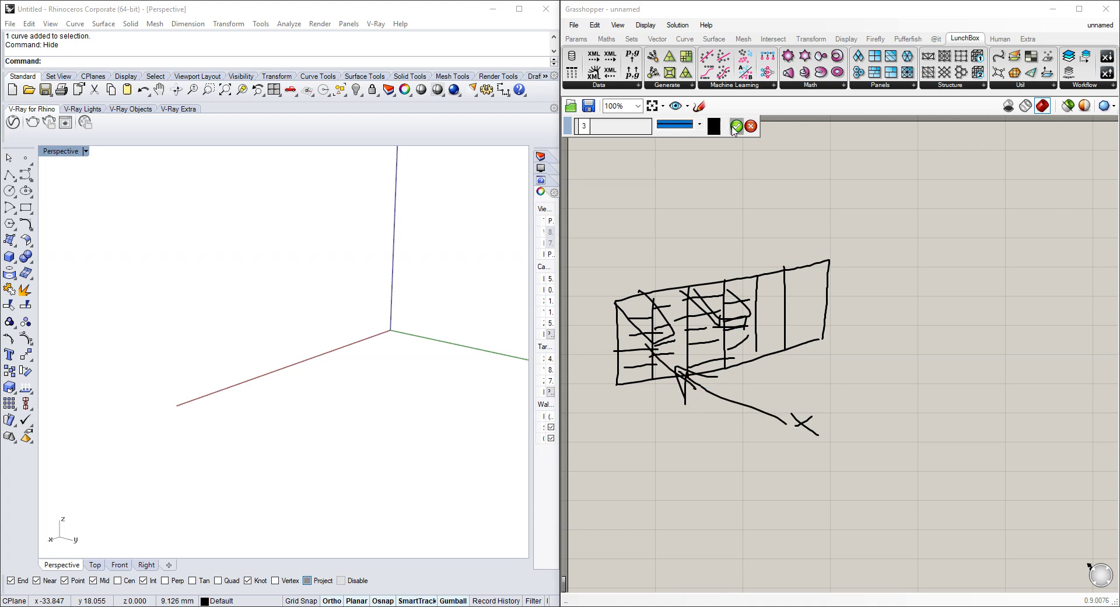
Change the sketch colour to light red and draw a pair of axes labelled x and y beside the façade
click(714, 126)
click(766, 179)
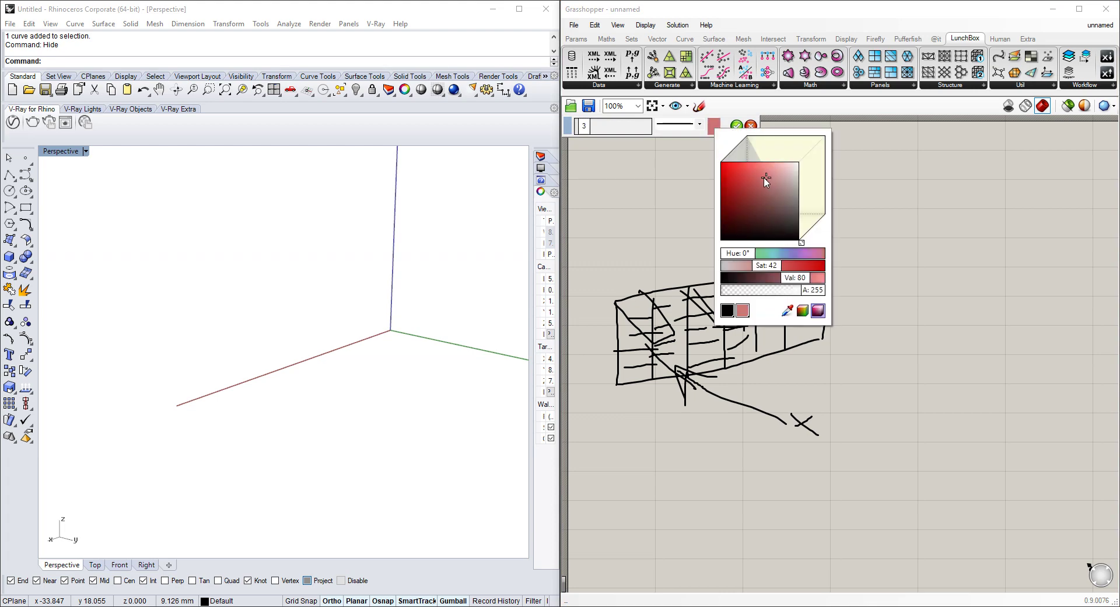
click(753, 172)
click(915, 9)
mouse_move(875, 304)
mouse_down()
mouse_move(874, 368)
mouse_move(959, 315)
mouse_up()
mouse_move(875, 315)
mouse_down()
mouse_move(869, 261)
mouse_move(847, 313)
mouse_move(903, 335)
mouse_up()
drag(904, 328, 891, 334)
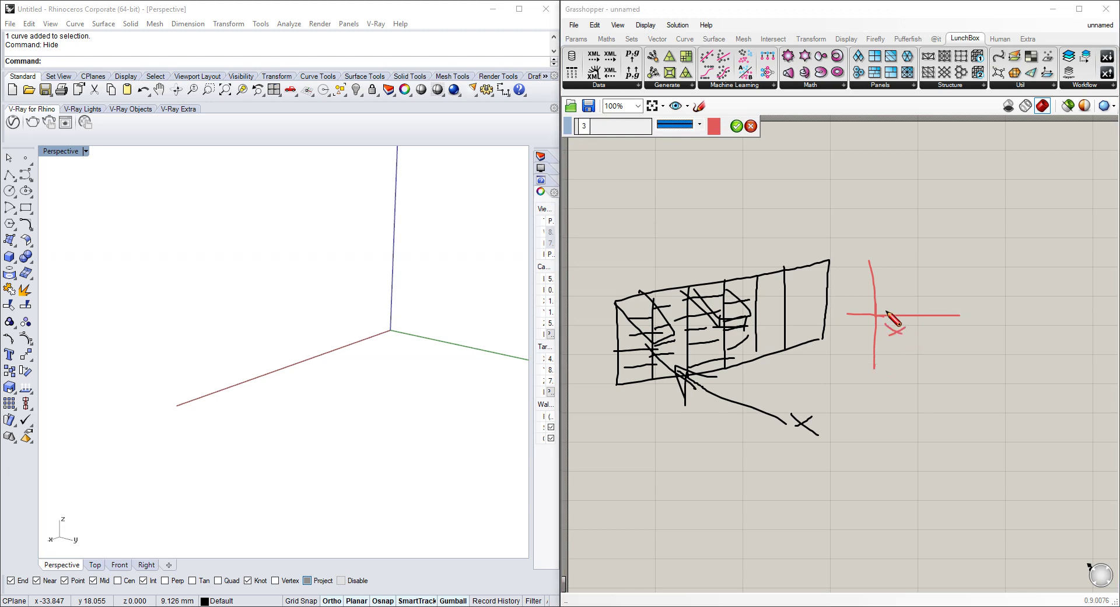
drag(853, 278, 858, 287)
drag(863, 276, 857, 294)
Draw a wave curve on the axes and an arrow from it down to the black X mark
mouse_move(878, 314)
mouse_down()
mouse_move(894, 272)
mouse_move(934, 305)
mouse_move(975, 274)
mouse_move(1025, 300)
mouse_move(1048, 281)
mouse_up()
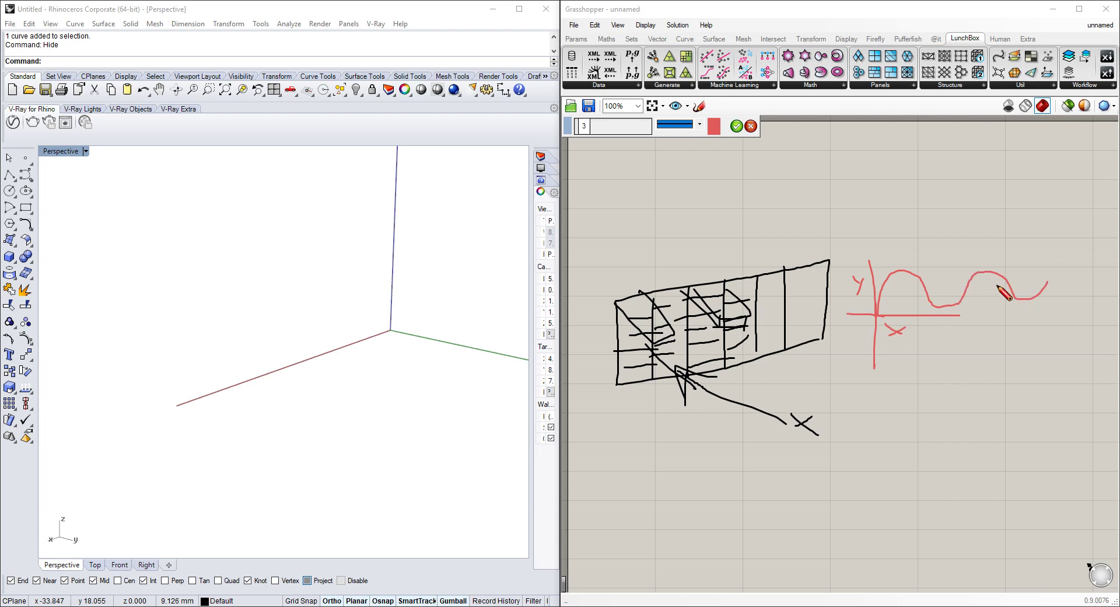
click(953, 288)
mouse_move(954, 288)
mouse_down()
mouse_move(801, 412)
mouse_move(842, 414)
mouse_up()
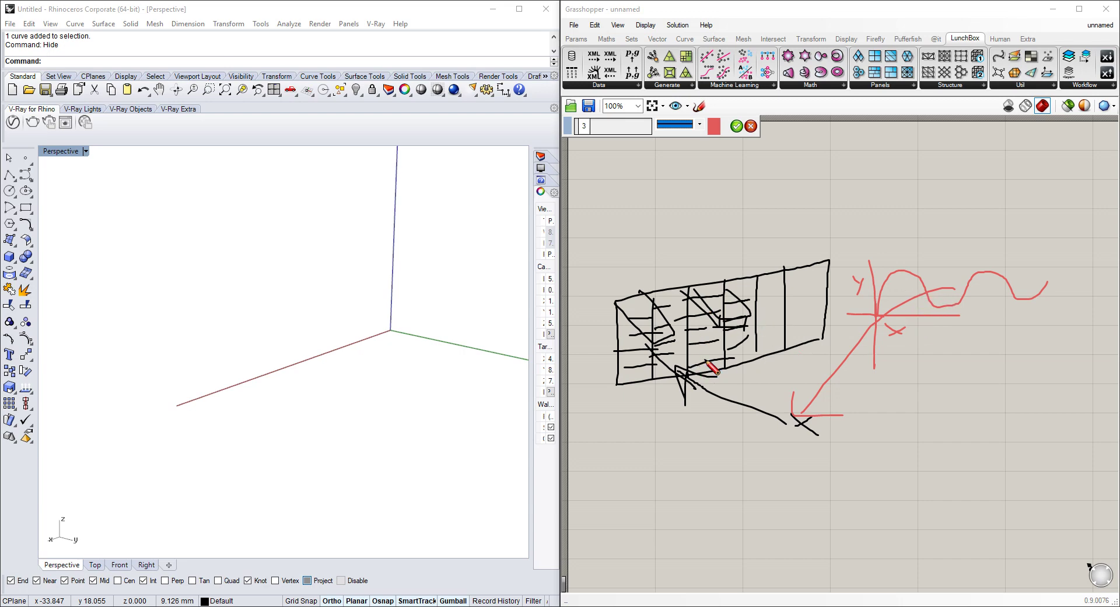
Draw a red wave curve across the façade grid and finish the sketch
mouse_move(644, 372)
mouse_down()
mouse_move(712, 300)
mouse_move(755, 330)
mouse_move(818, 341)
mouse_move(832, 323)
mouse_up()
click(736, 124)
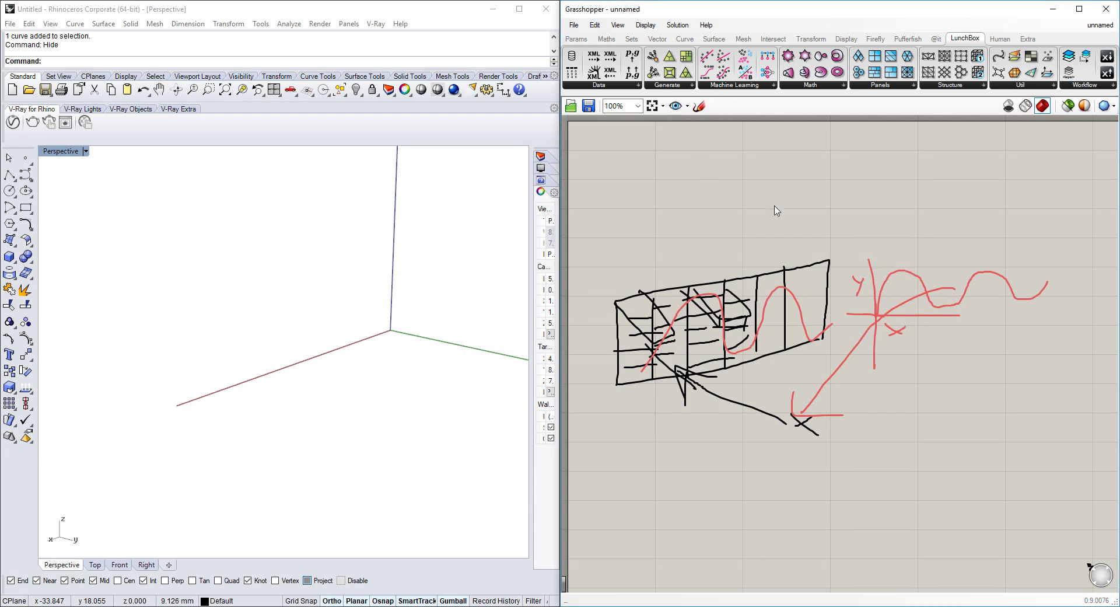
Add a Construct Point component in the empty canvas area below the sketch
right_drag(810, 310, 803, 265)
right_drag(828, 360, 795, 252)
right_drag(801, 338, 839, 197)
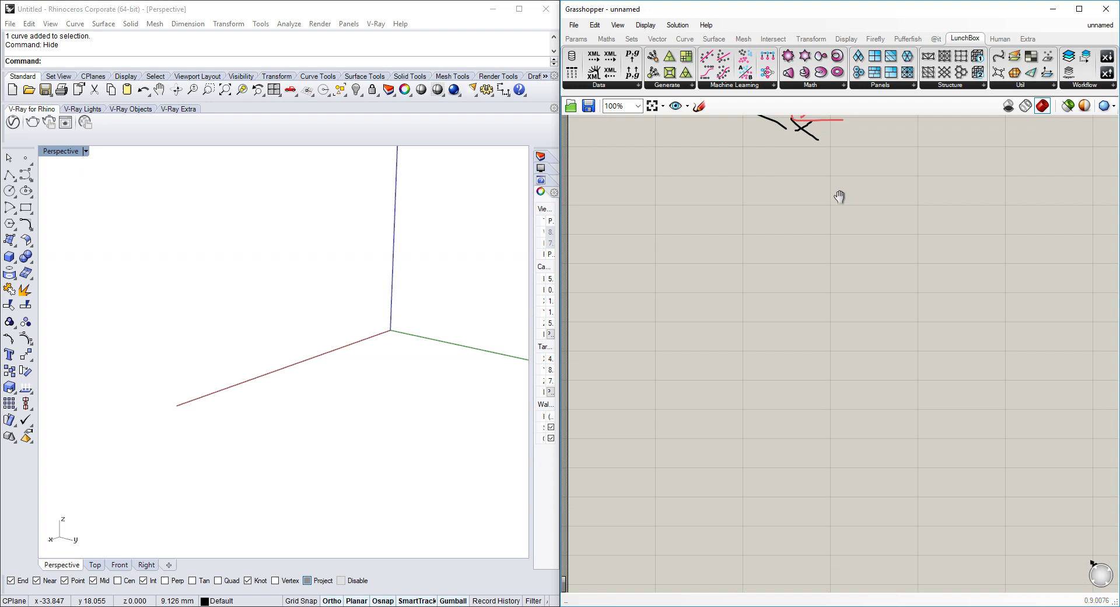
double_click(764, 268)
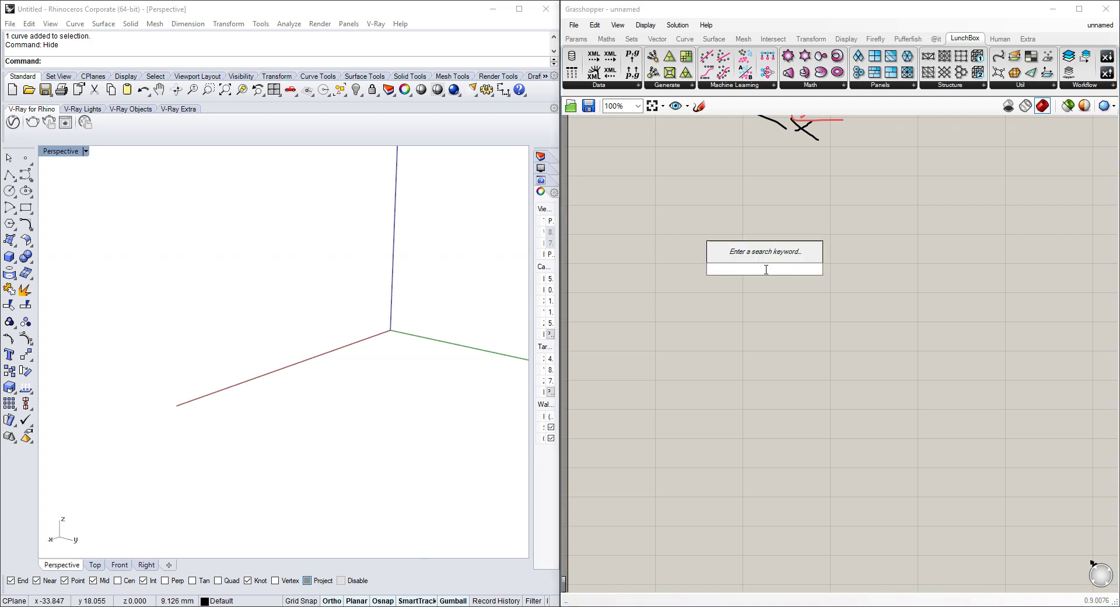
text(construc)
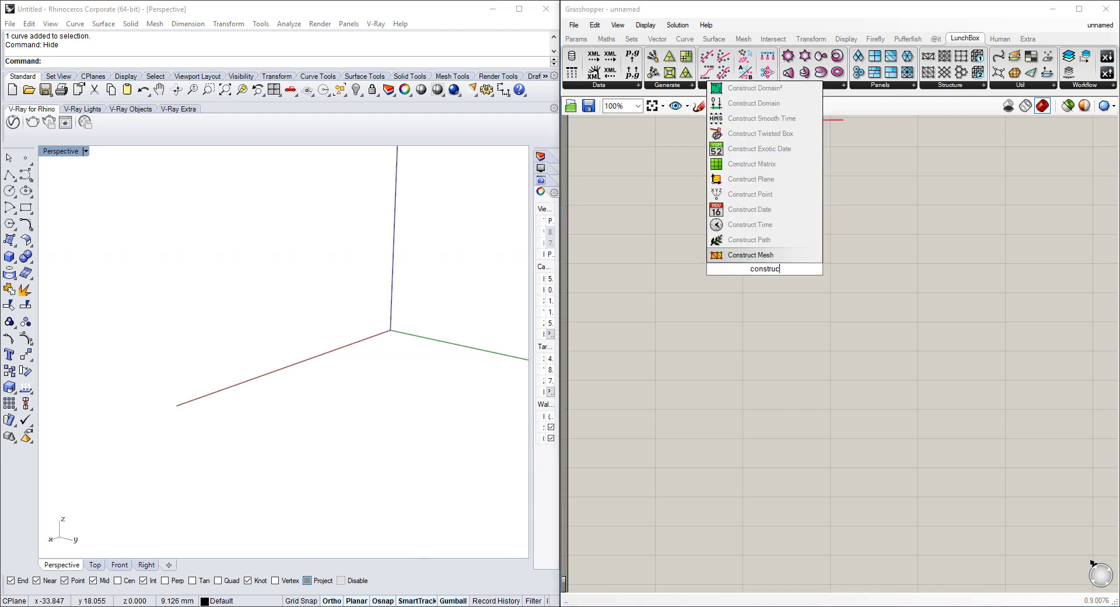
text(t point)
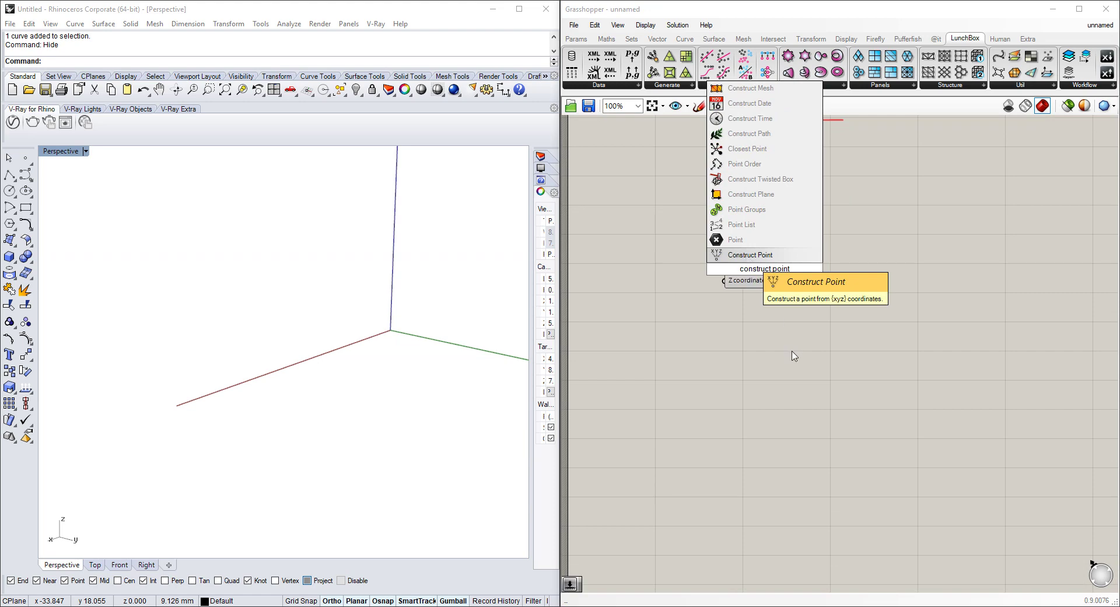
key(Return)
Add a Line SDL component and place it below and to the right of the Construct Point component
double_click(792, 349)
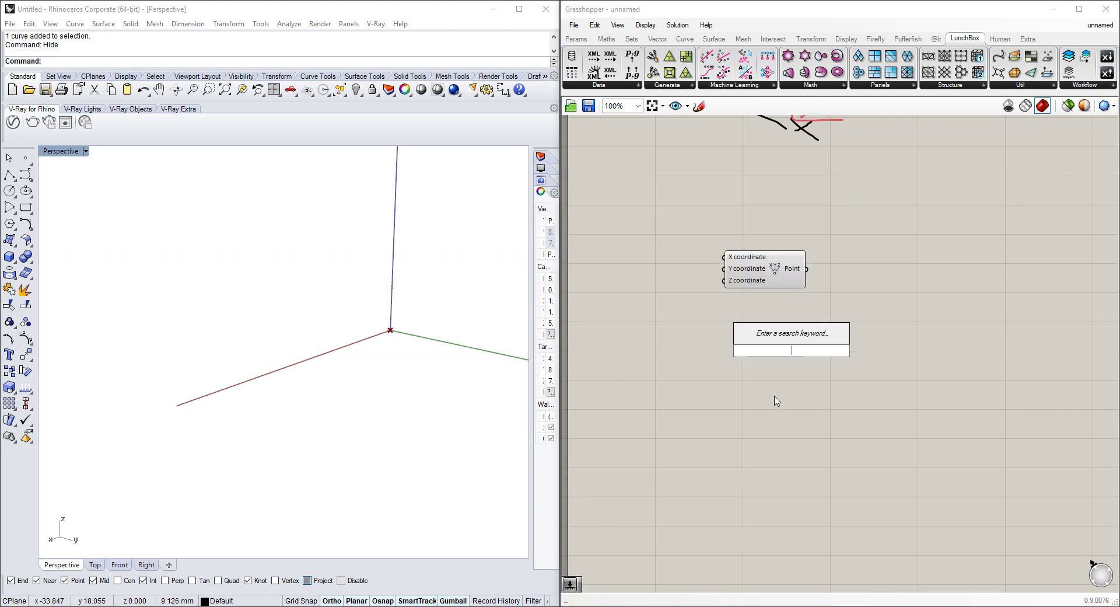
text(sdl)
key(Return)
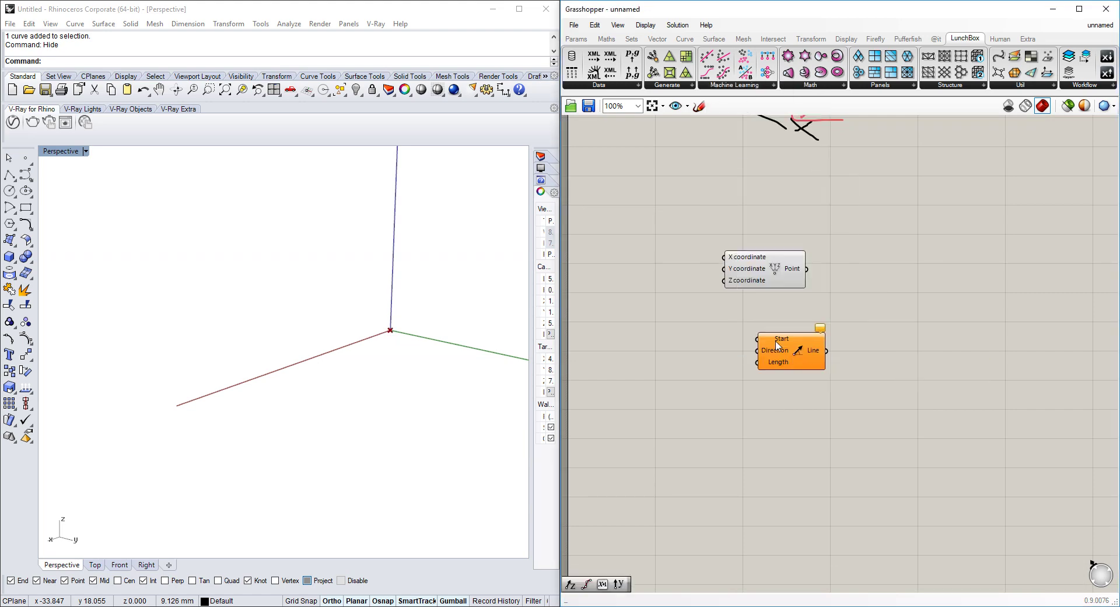
drag(783, 351, 848, 353)
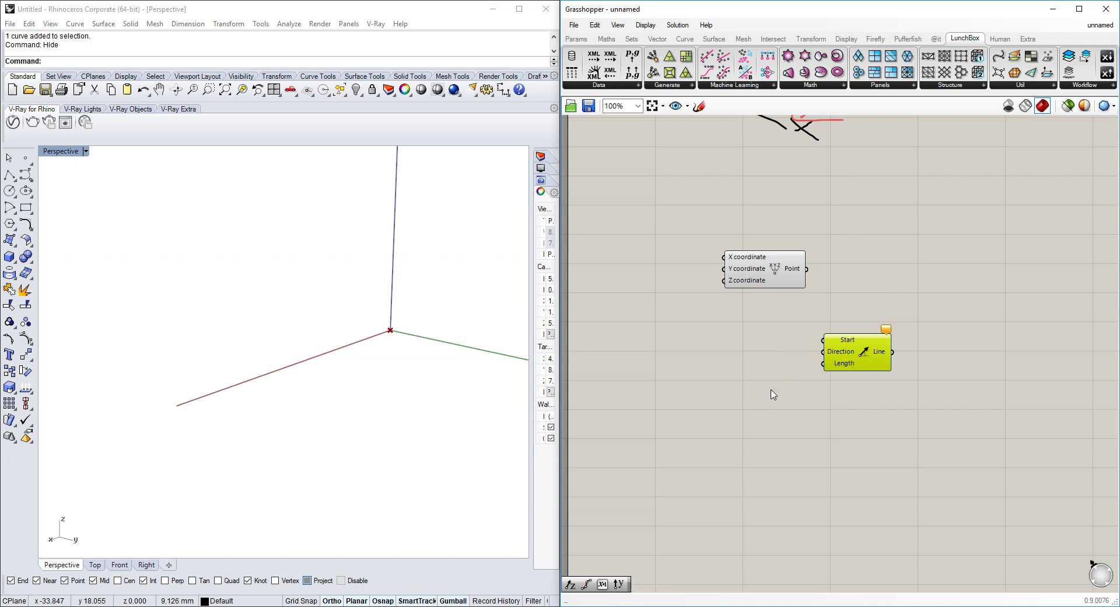
Sketch a black X mark with an arrow starting from it and the underlined length label 100, and finish the sketch
click(699, 106)
mouse_move(619, 511)
mouse_down()
mouse_move(637, 498)
mouse_move(635, 511)
mouse_move(788, 500)
mouse_up()
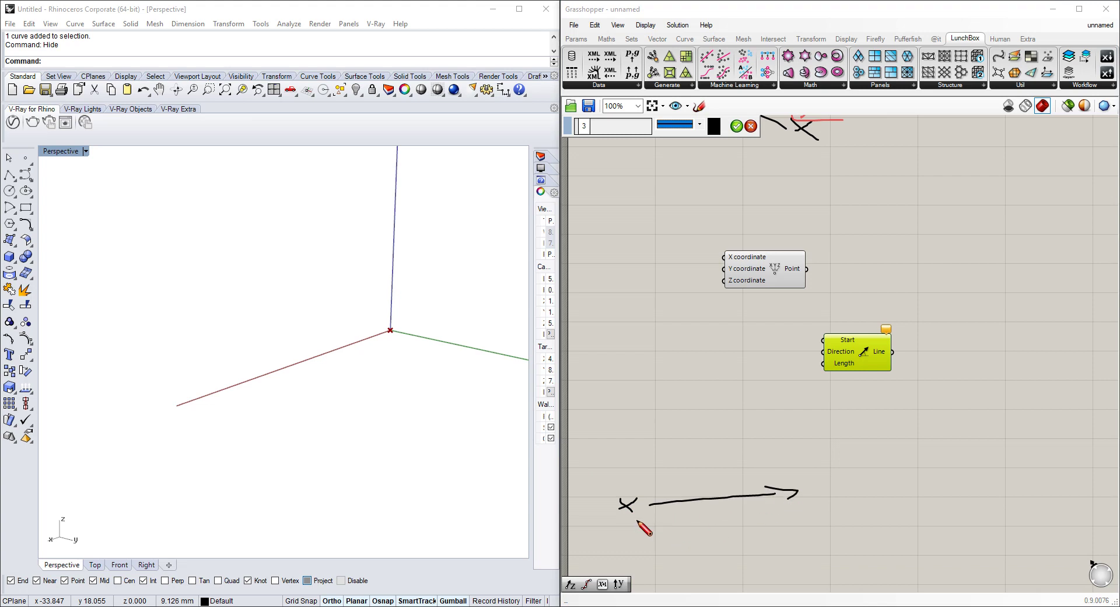
drag(645, 520, 680, 529)
click(736, 127)
Connect the constructed point to the Start input of the Line SDL component
mouse_move(712, 395)
right_down()
mouse_move(690, 375)
mouse_move(725, 374)
right_up()
click(751, 249)
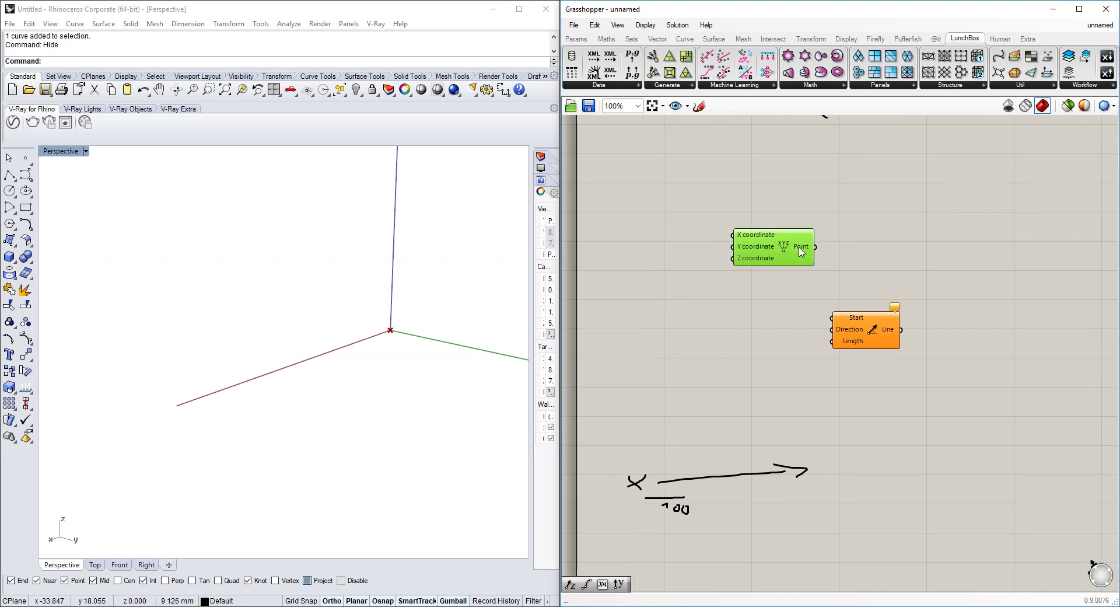
mouse_move(799, 249)
mouse_down()
mouse_move(776, 255)
mouse_move(831, 318)
mouse_up()
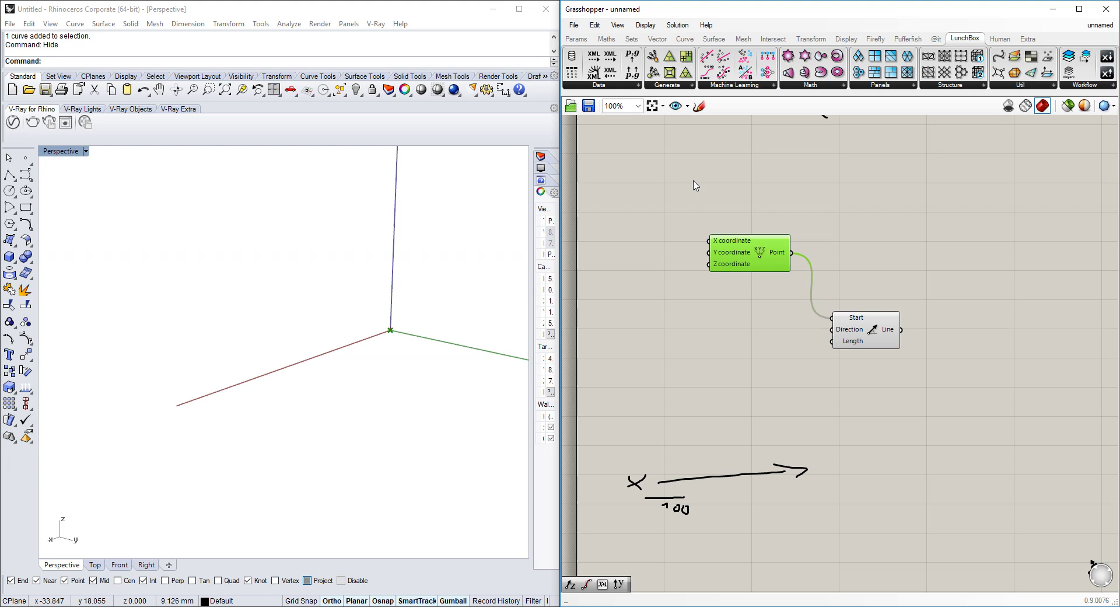
double_click(688, 178)
text(t)
click(650, 233)
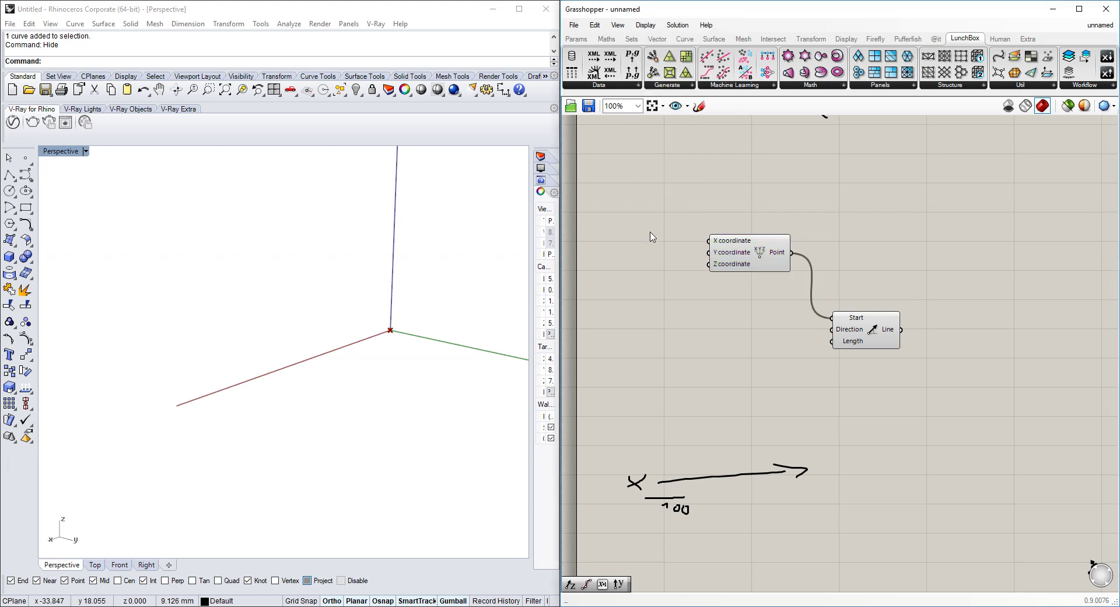
Add a number slider with the value 11 and connect it to the Y coordinate of the Construct Point component
double_click(650, 232)
text(11)
click(668, 219)
drag(710, 232, 710, 252)
Add a Unit X vector and connect it to the Direction input of the Line SDL component
click(870, 337)
right_drag(868, 354, 860, 344)
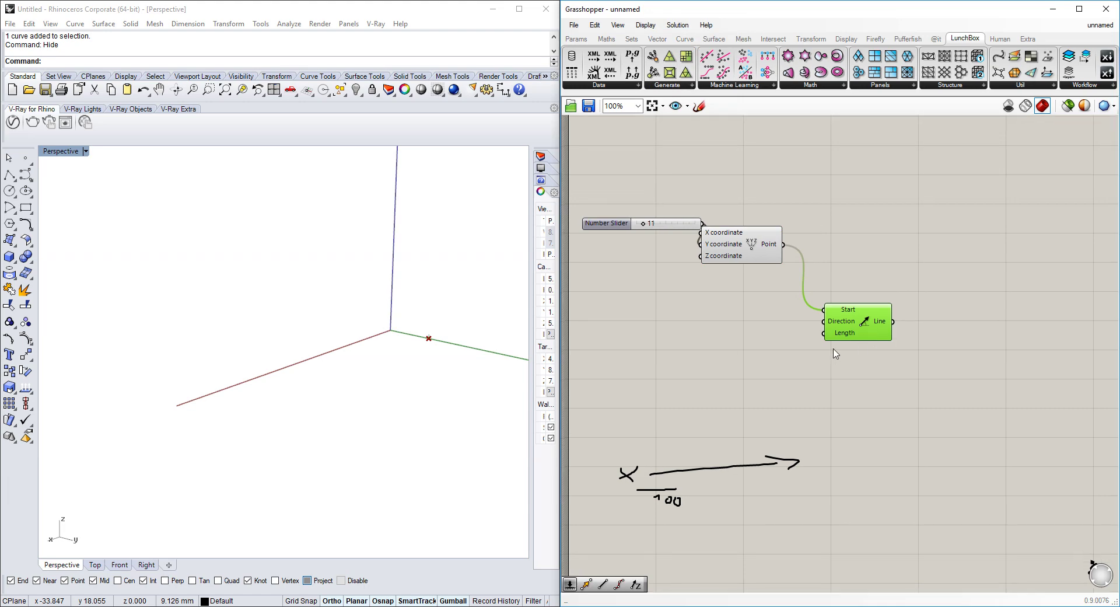
right_drag(617, 340, 629, 337)
double_click(628, 333)
text(x)
click(650, 312)
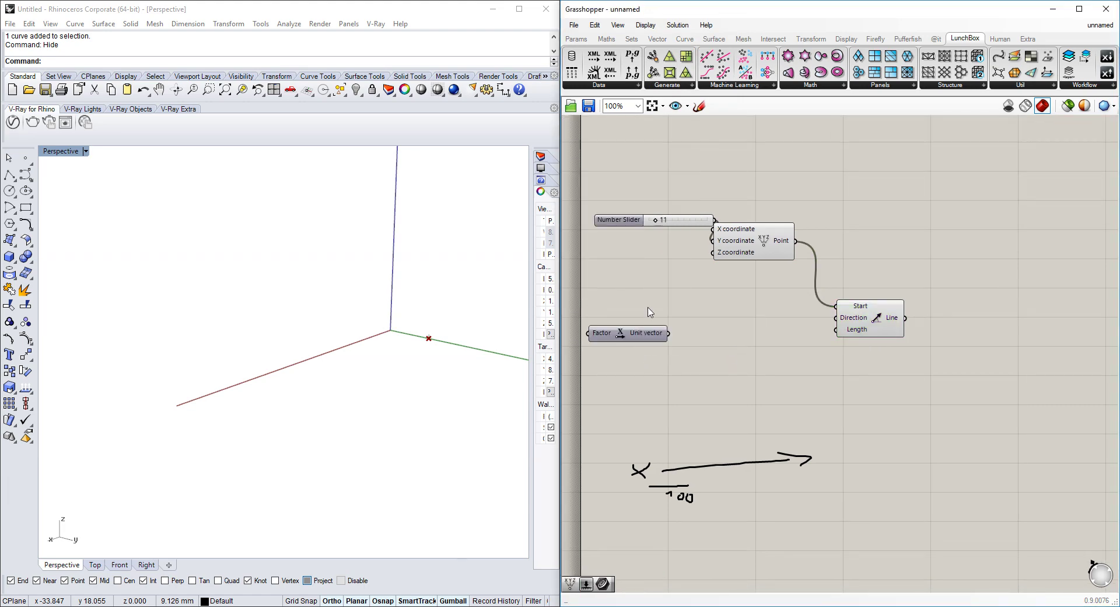
mouse_move(668, 333)
mouse_down()
mouse_move(836, 317)
mouse_move(660, 315)
mouse_up()
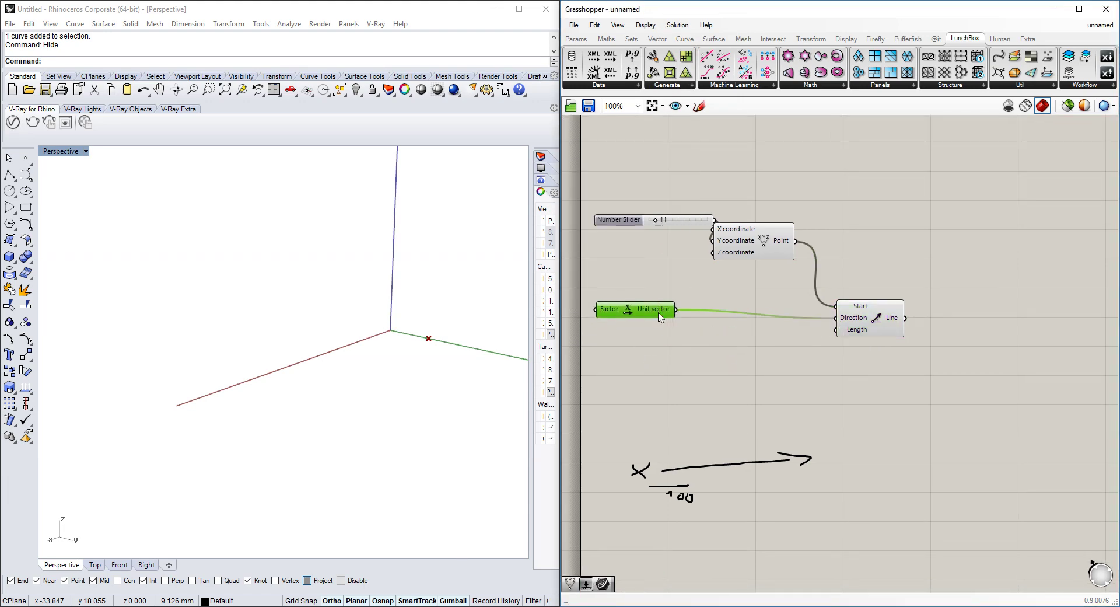
Add a number slider, connect it to the Length input of the Line SDL component and set it to 69
click(657, 361)
double_click(655, 356)
text(11)
key(BackSpace)
key(BackSpace)
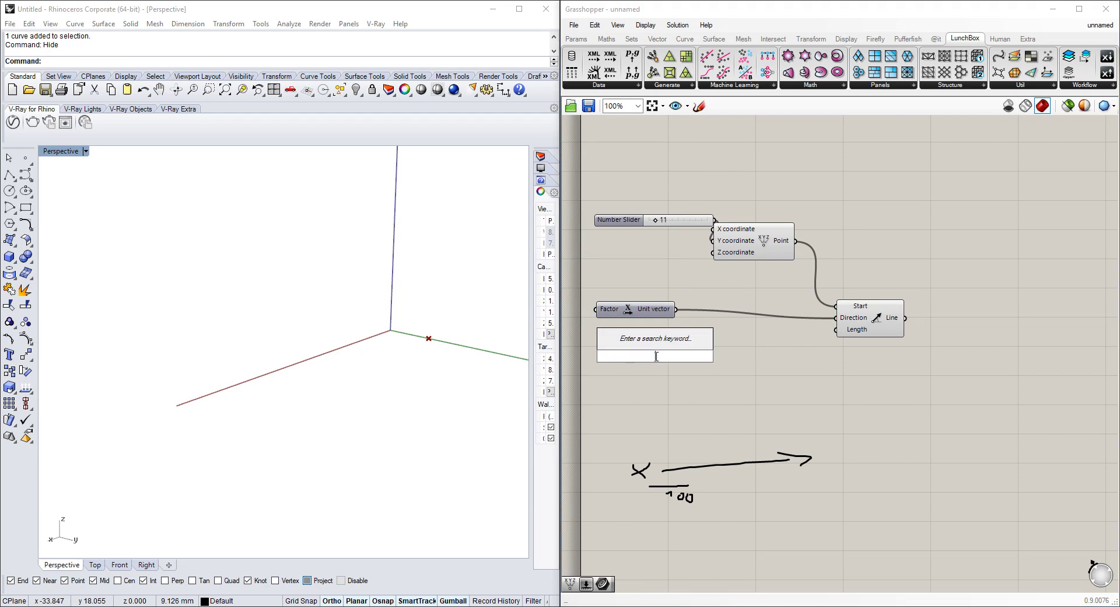
text(11)
key(Return)
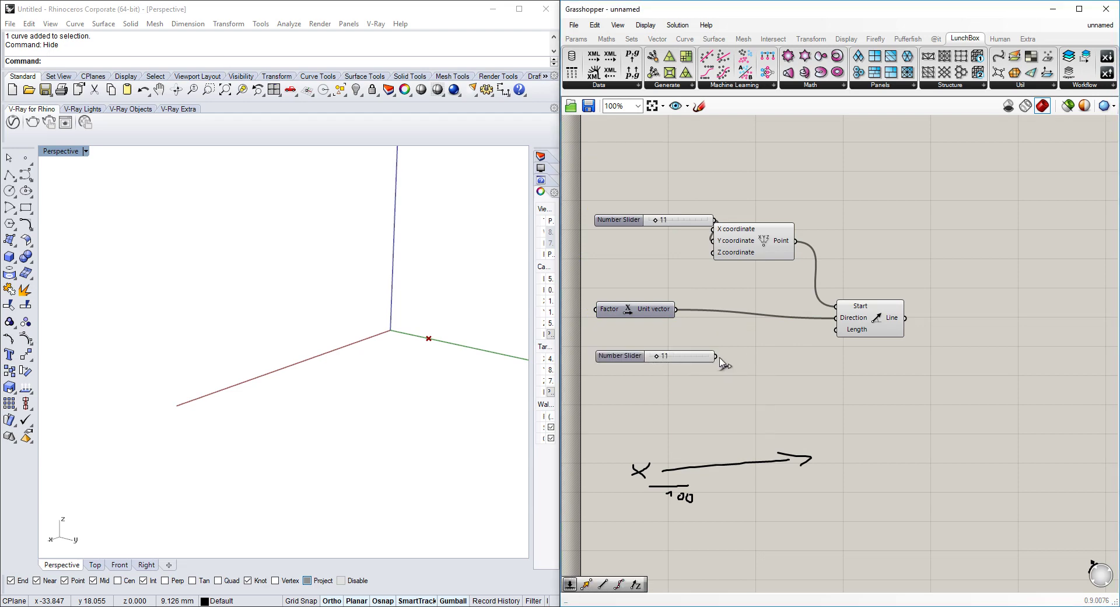
drag(718, 356, 837, 330)
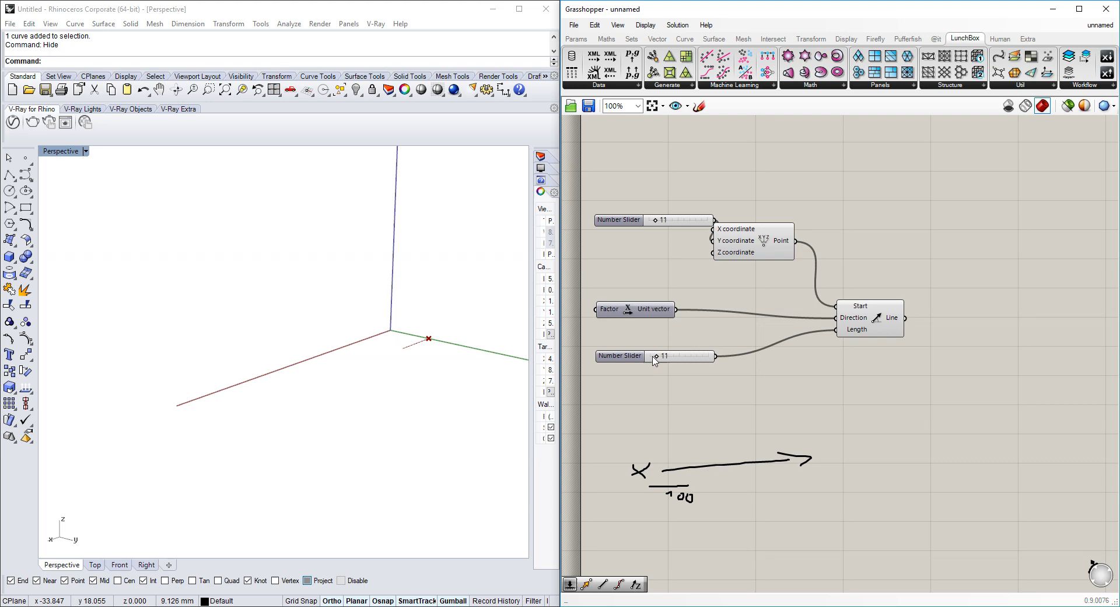
drag(654, 356, 690, 357)
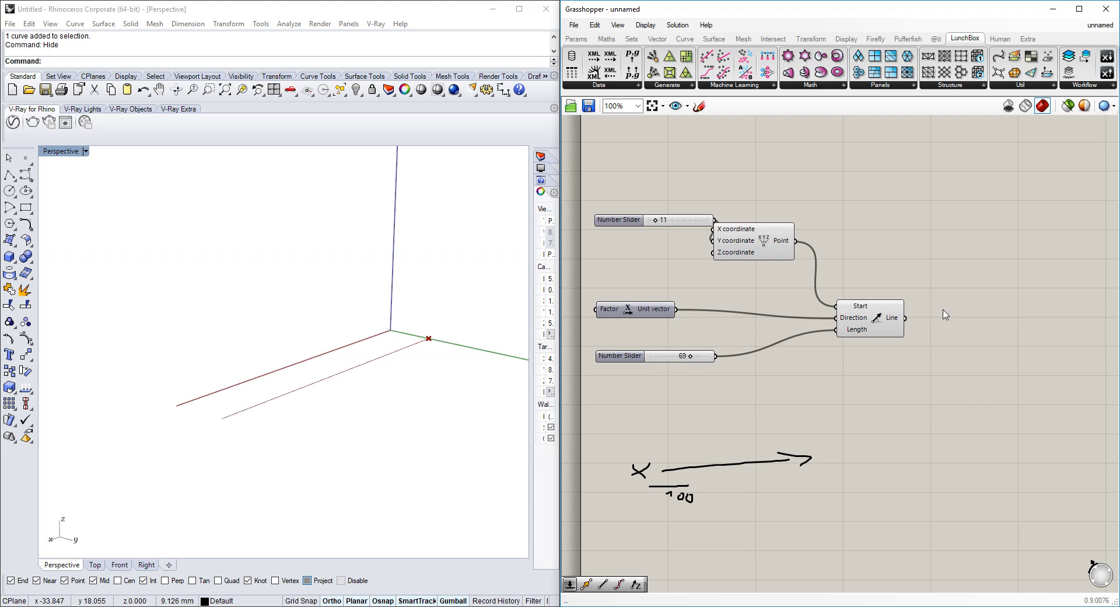
click(893, 324)
right_drag(911, 328, 873, 327)
double_click(920, 327)
click(807, 400)
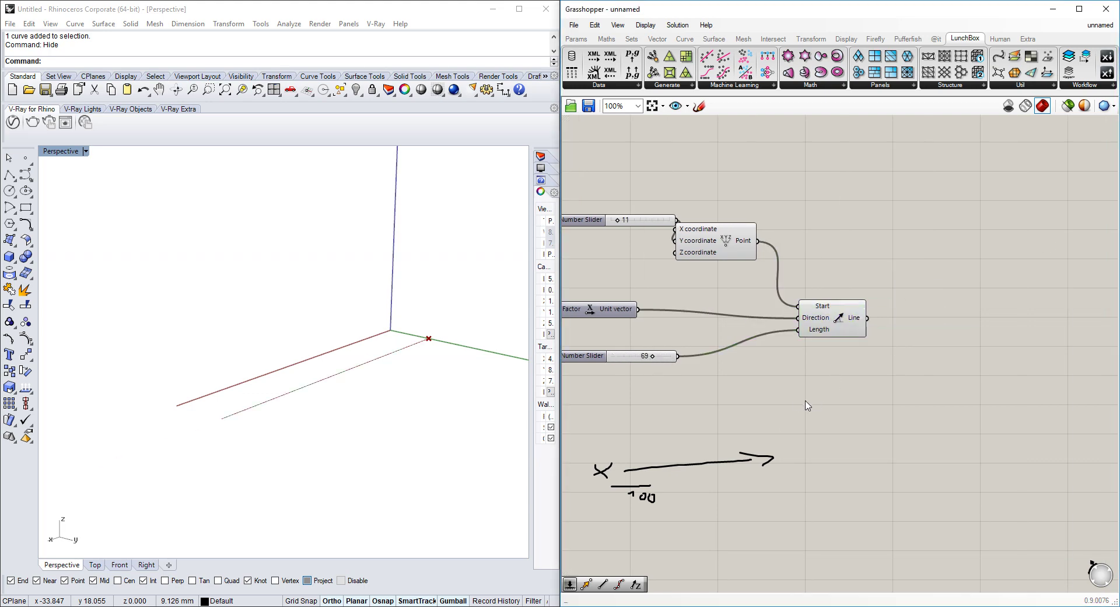
right_drag(704, 146, 802, 383)
right_drag(878, 520, 805, 282)
right_drag(934, 406, 802, 367)
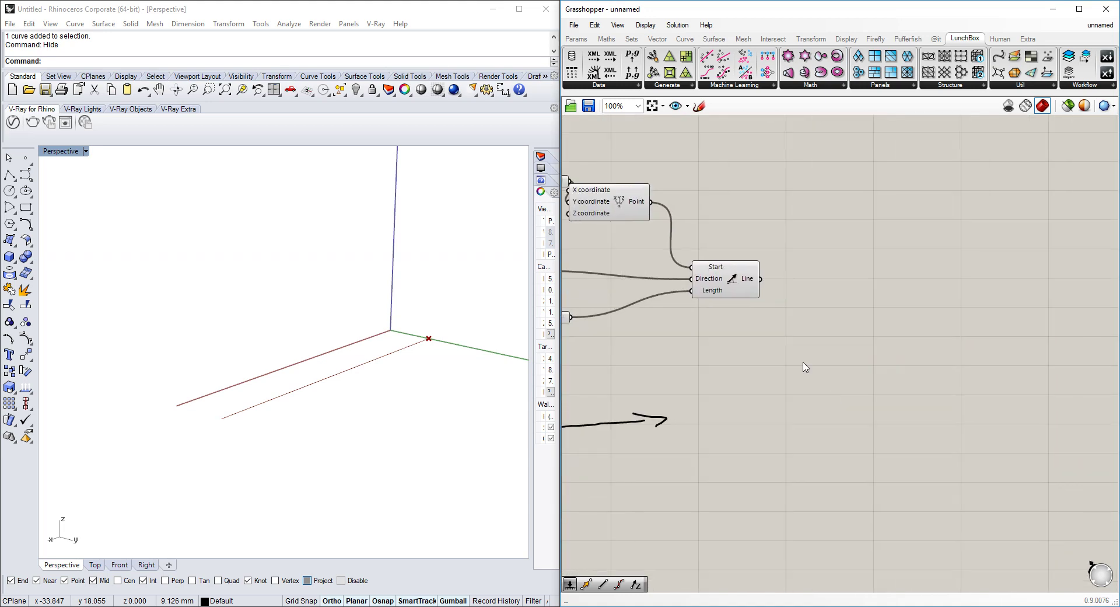
double_click(834, 399)
text(z)
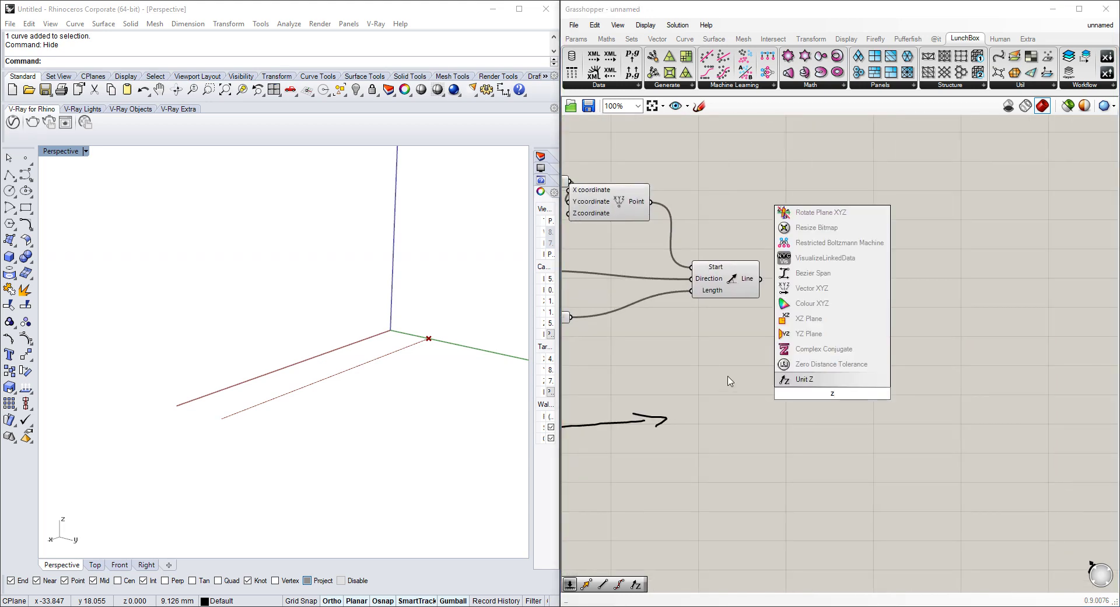
Add an Extrude component and place it below and to the right of the Line SDL component
double_click(729, 381)
text(extrude)
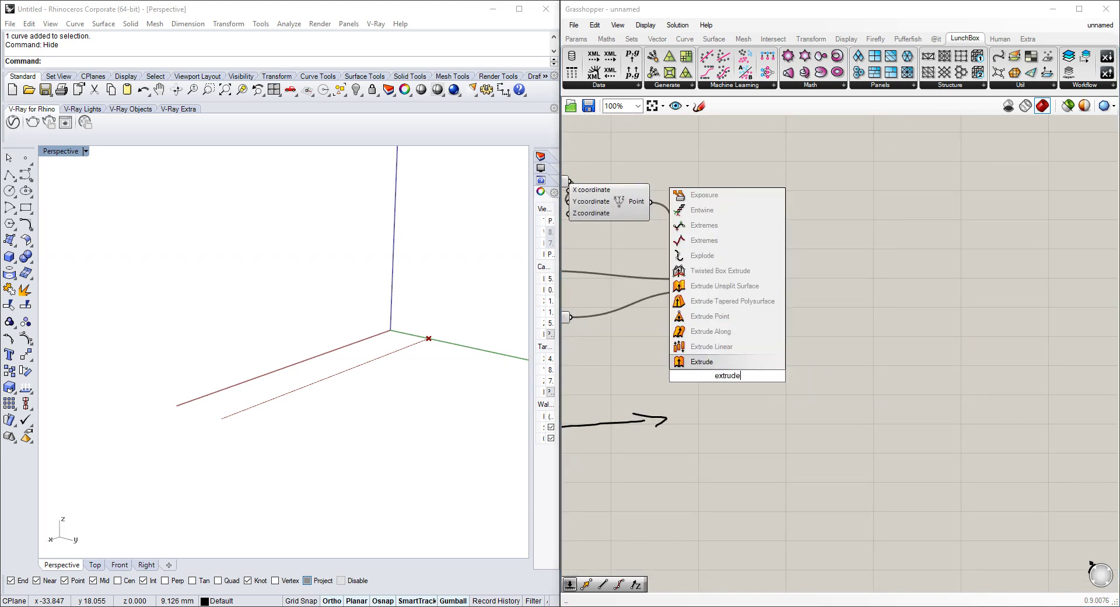
click(727, 362)
drag(729, 371, 844, 363)
double_click(619, 374)
text(x)
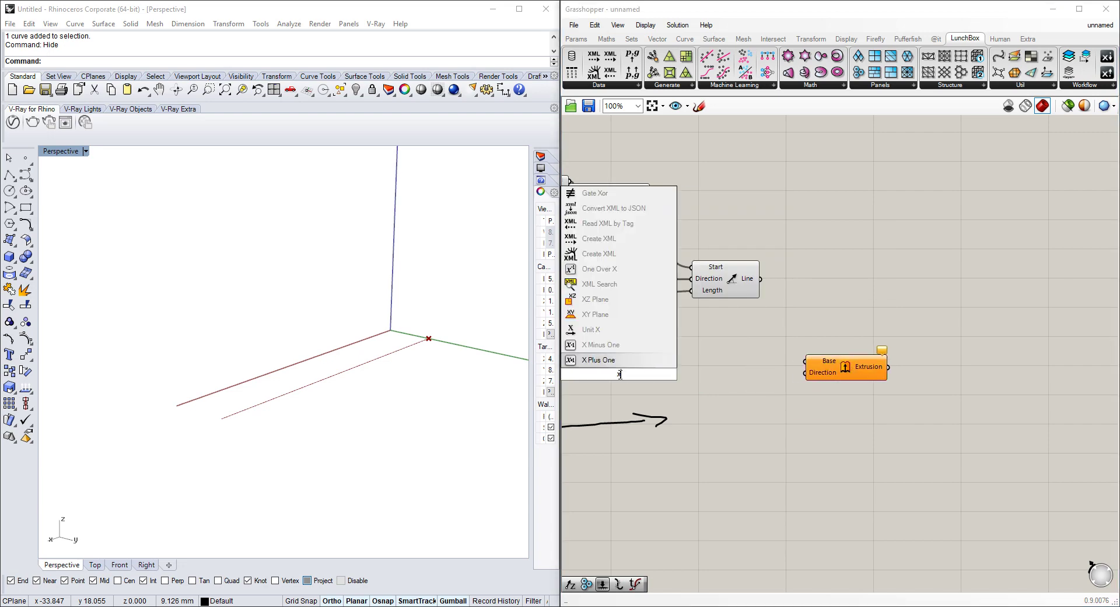
click(721, 412)
Add a Unit Z vector component beside the Extrude component
double_click(721, 412)
text(z)
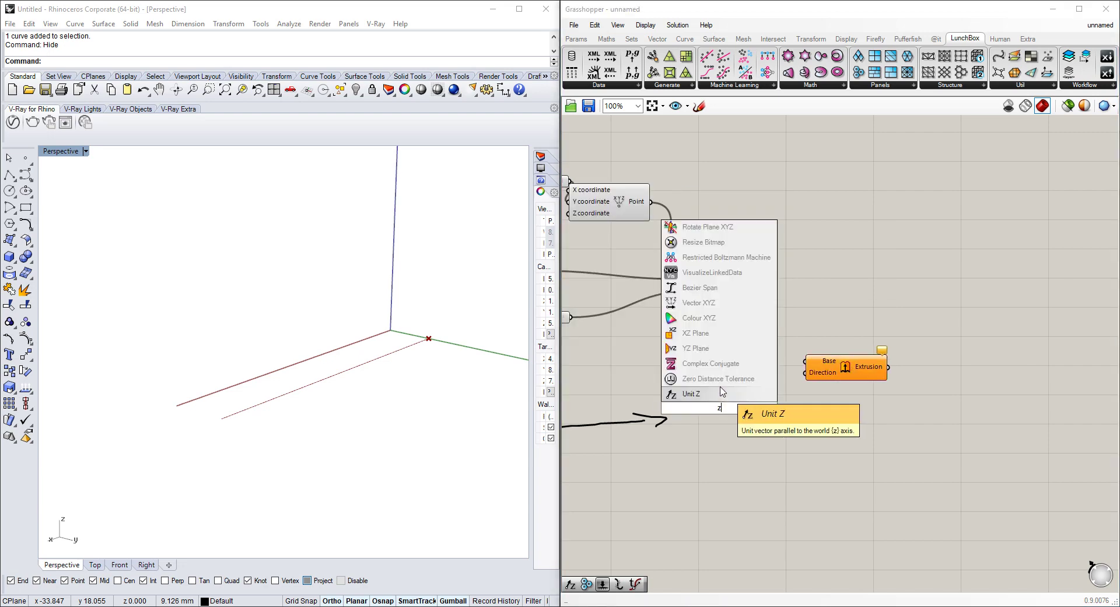
click(721, 393)
right_drag(657, 349, 749, 329)
drag(789, 383, 791, 362)
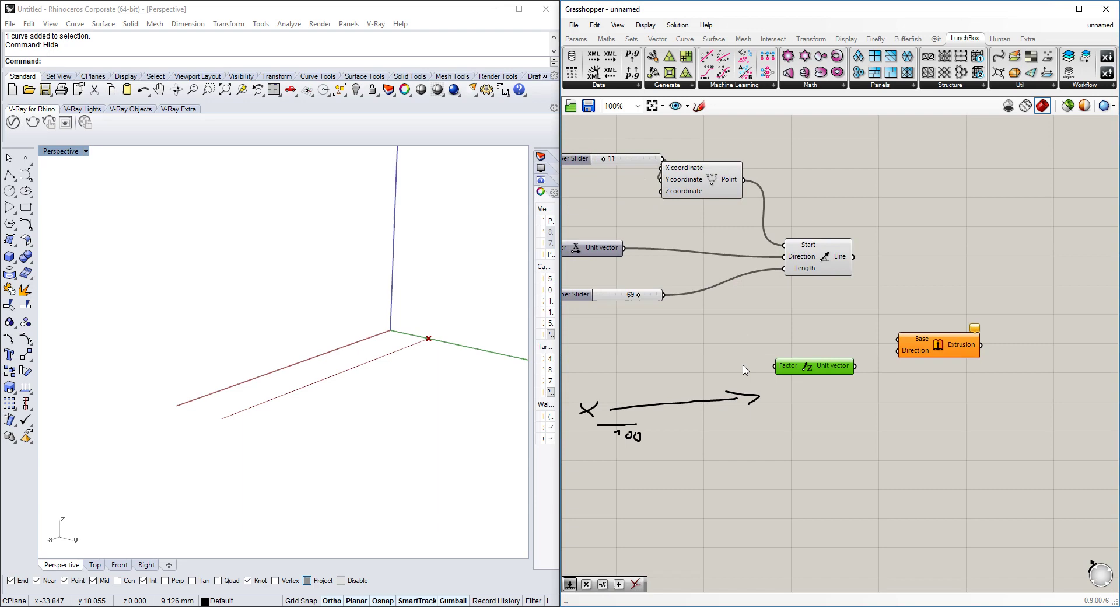
Add a number slider with the value 11 and connect it to the Factor input of the Unit Z vector
right_drag(760, 370, 776, 364)
click(663, 351)
double_click(665, 355)
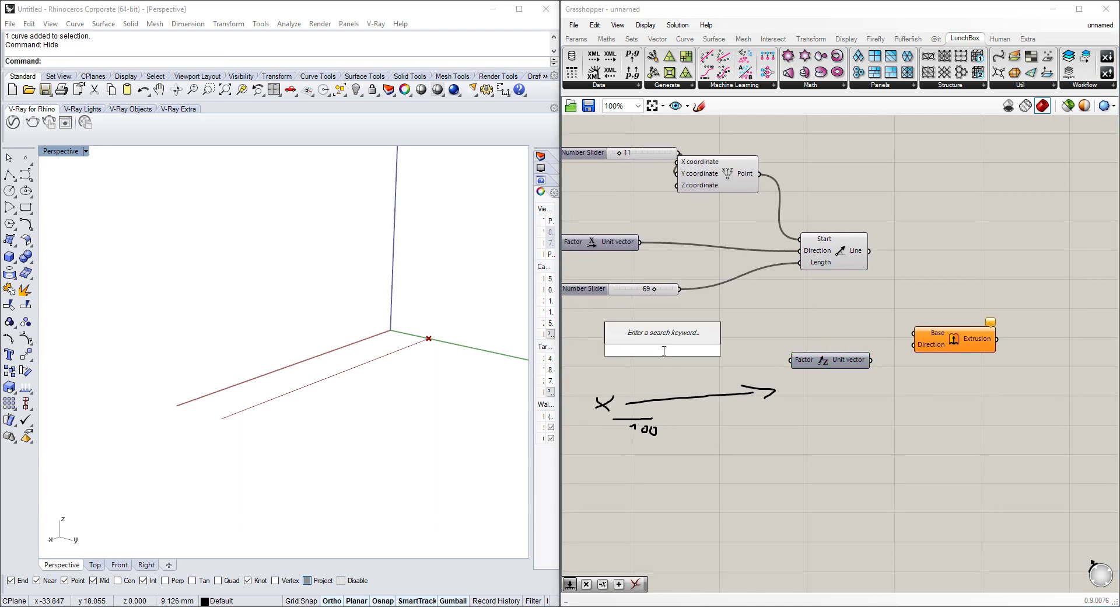
text(11)
key(Return)
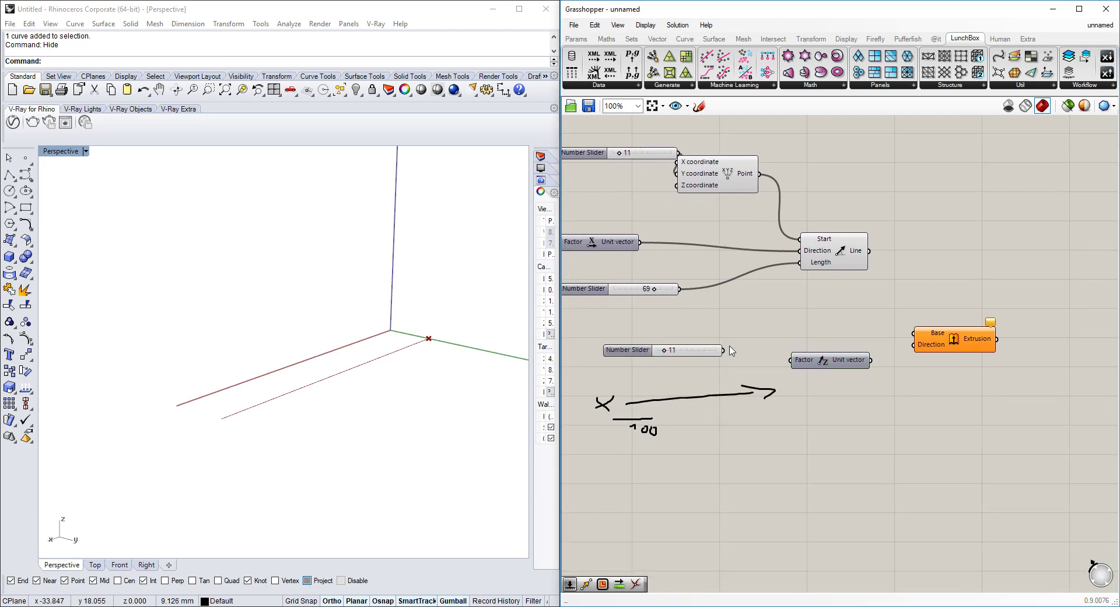
drag(723, 350, 790, 360)
Connect the line to Extrude's Base and the Unit Z vector to its Direction, and set the Unit Z slider to 26
drag(870, 360, 866, 254)
right_drag(936, 315, 904, 322)
drag(910, 339, 934, 327)
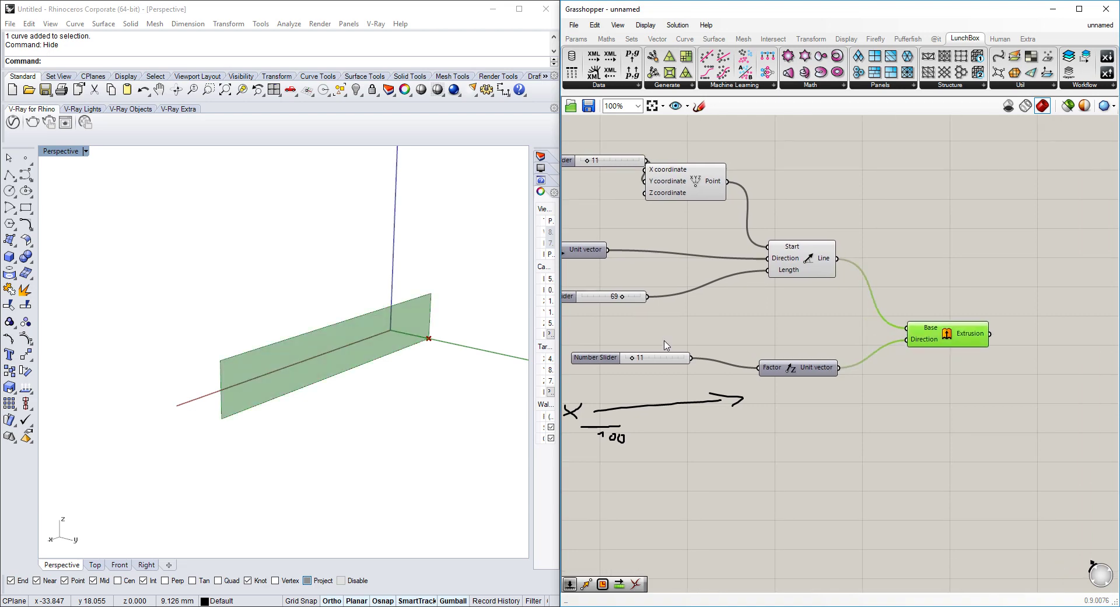
drag(634, 360, 645, 359)
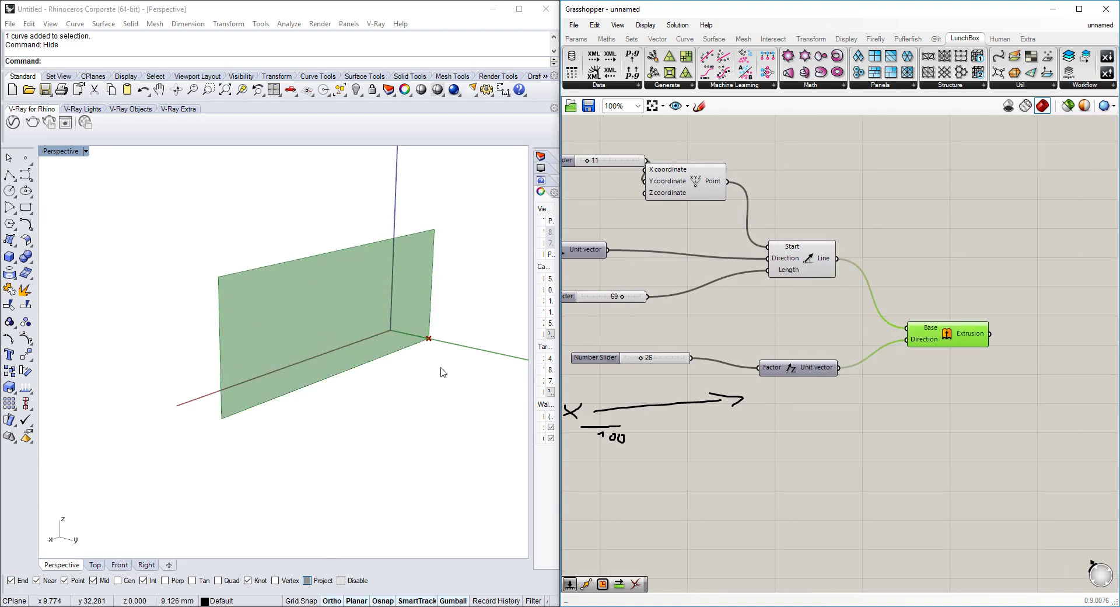
shift+right_drag(440, 370, 426, 374)
Add a LunchBox Staggered Quad Panels component and connect the extrusion to its Surface input
right_drag(1017, 301, 915, 328)
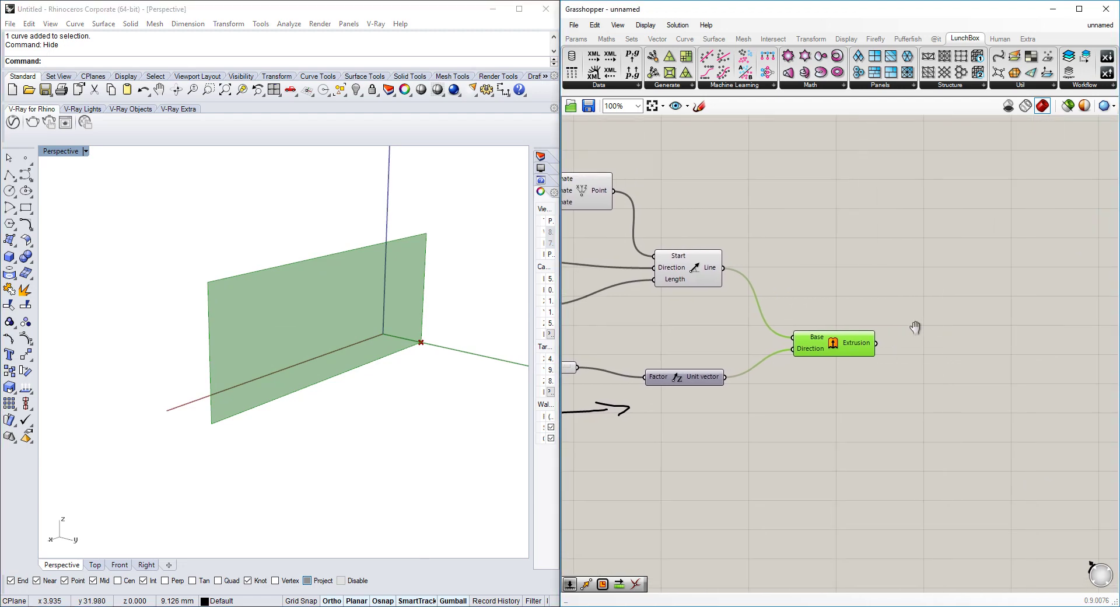
click(924, 328)
double_click(926, 328)
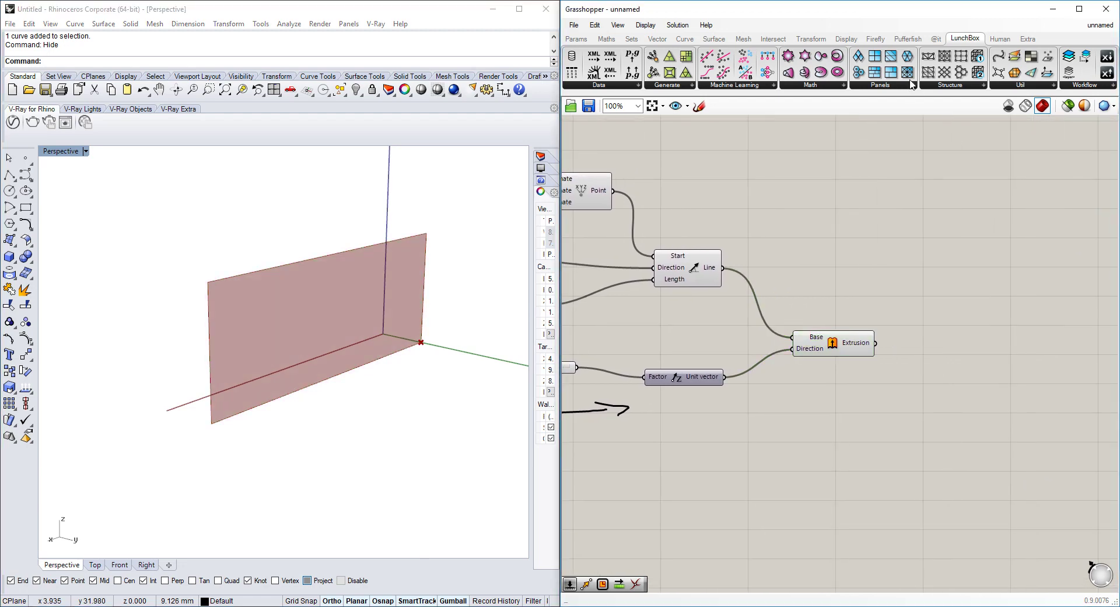
click(903, 86)
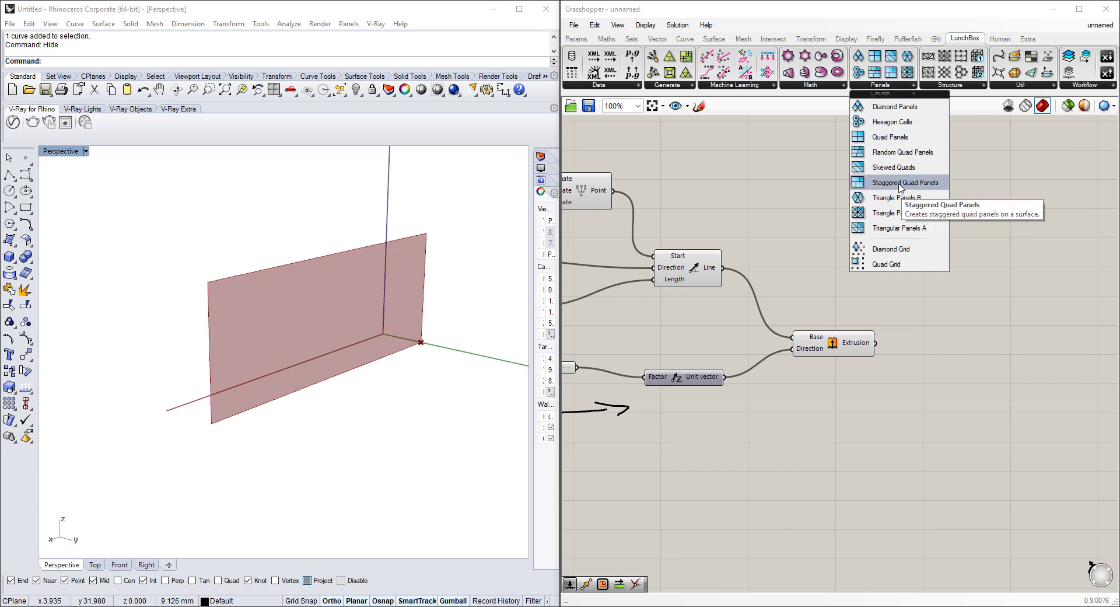
drag(898, 185, 951, 367)
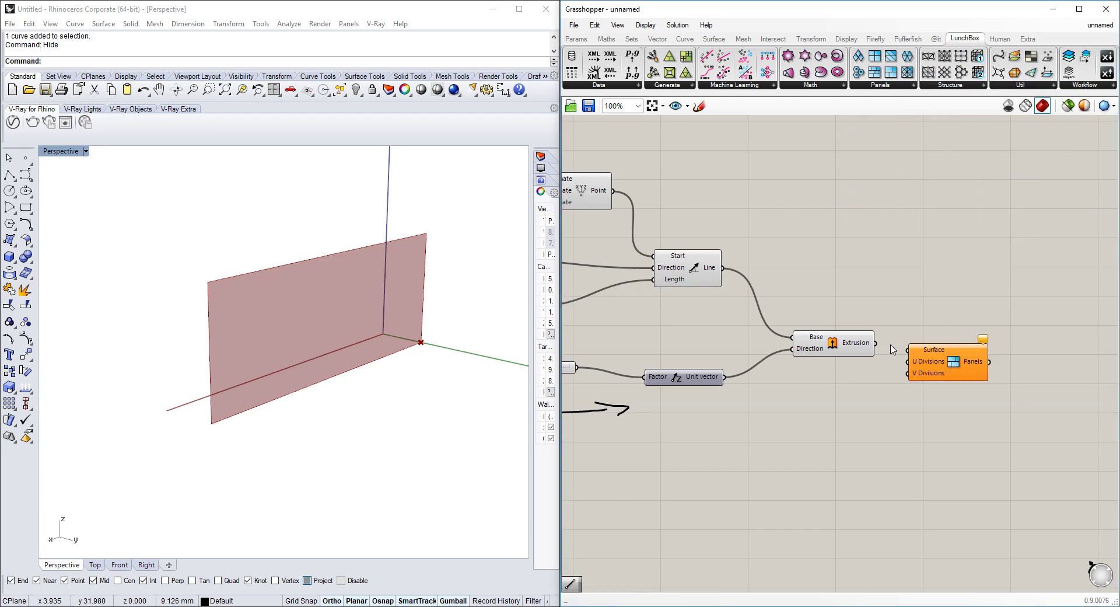
drag(875, 344, 908, 349)
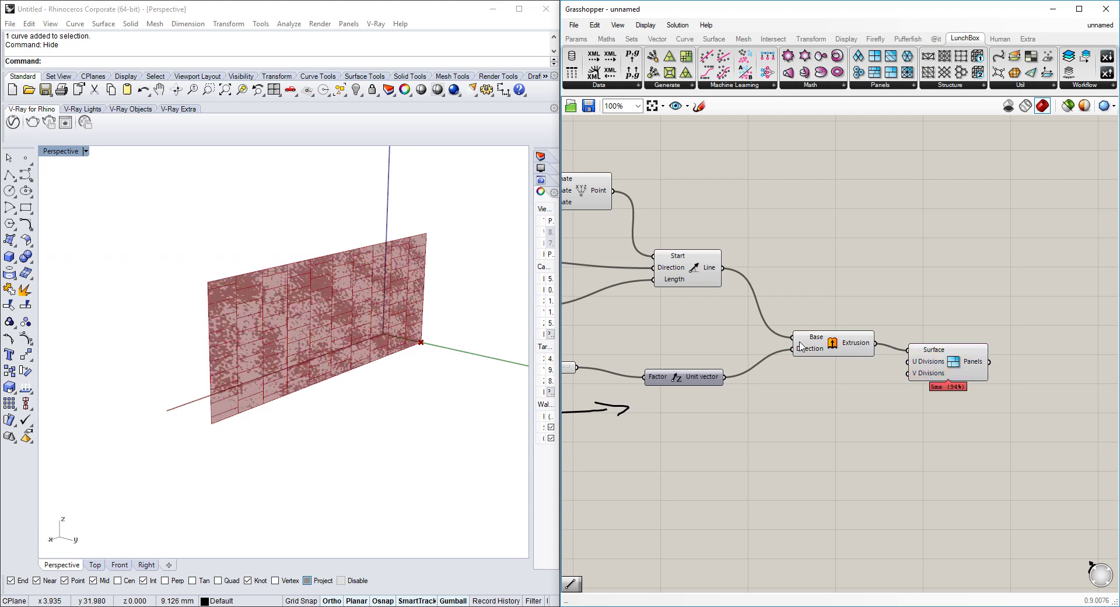
Turn off the Extrude component's preview and move the Staggered Quad Panels component further away from it
click(835, 350)
right_click(835, 350)
click(898, 364)
right_drag(892, 359, 876, 349)
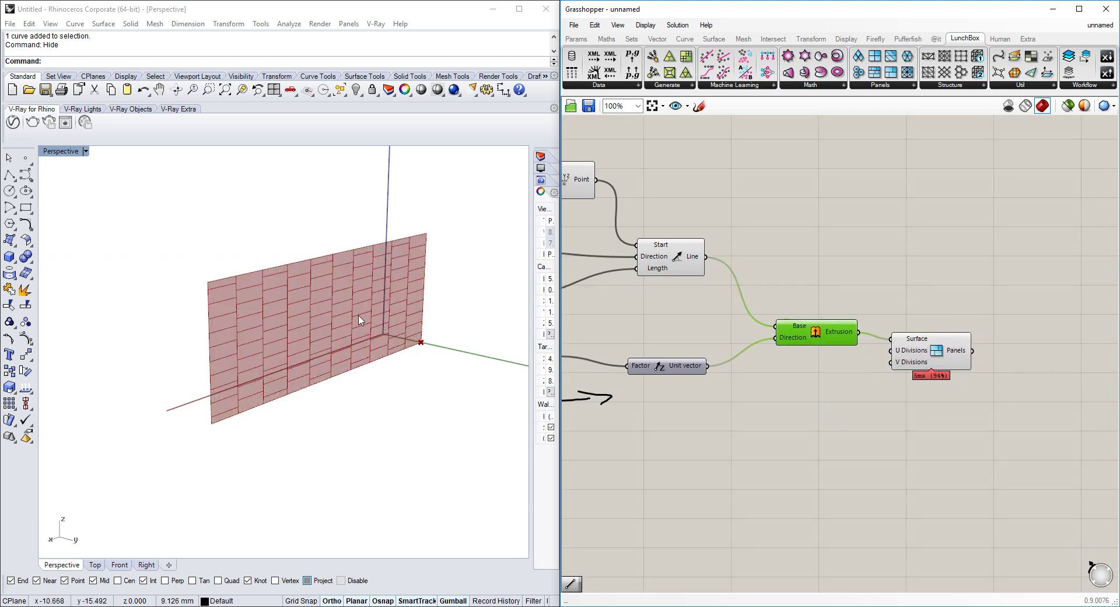
drag(926, 349, 964, 351)
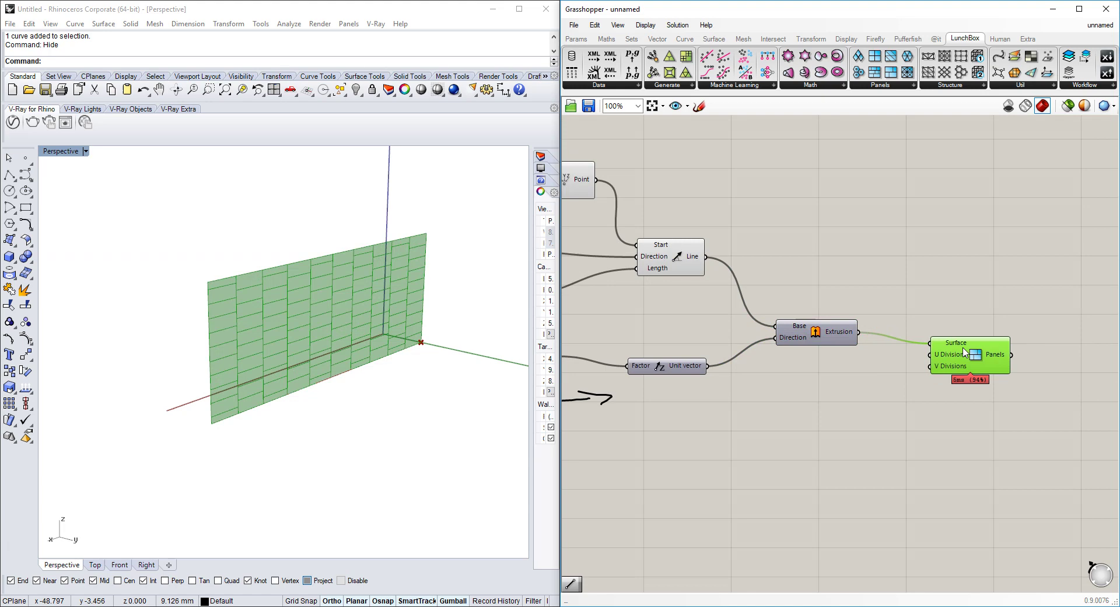
Add a number slider with the value 11 for the panels' U Divisions and a copy of it for V Divisions
double_click(779, 401)
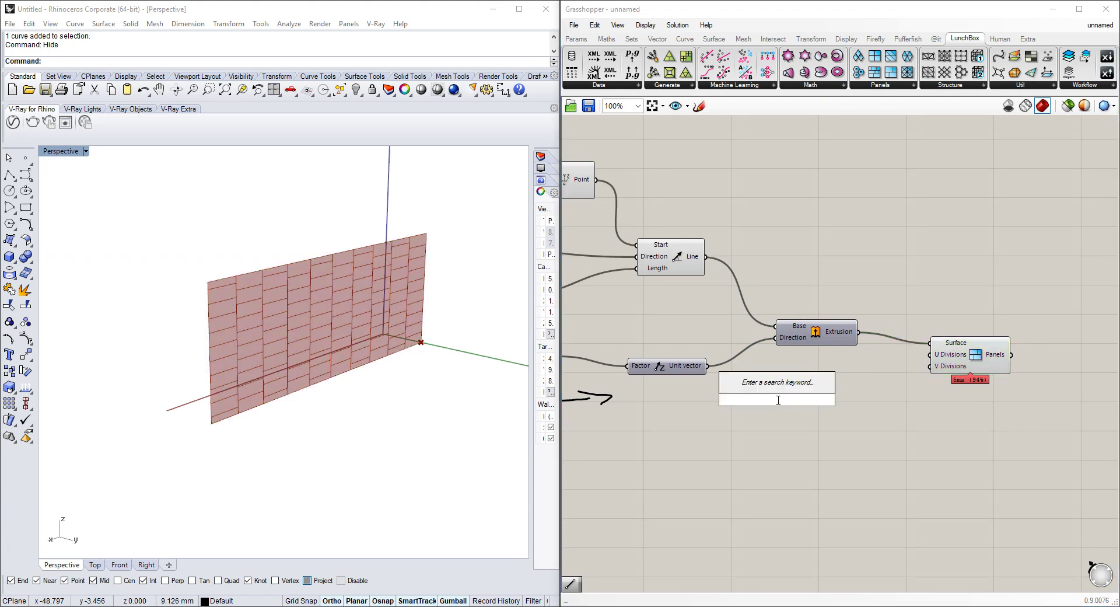
text(11)
key(Return)
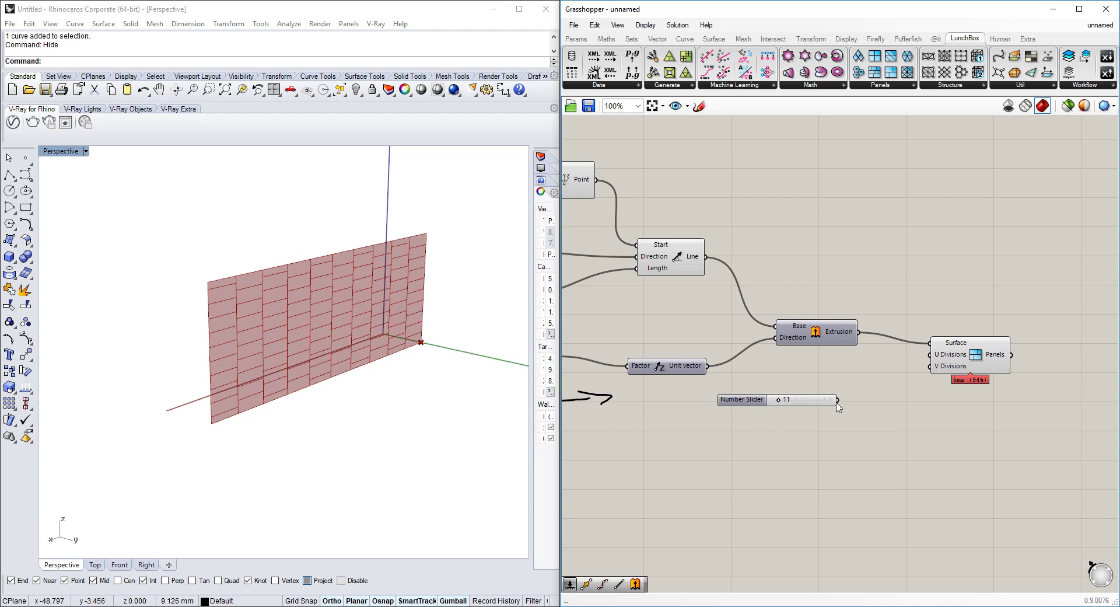
drag(810, 406, 929, 355)
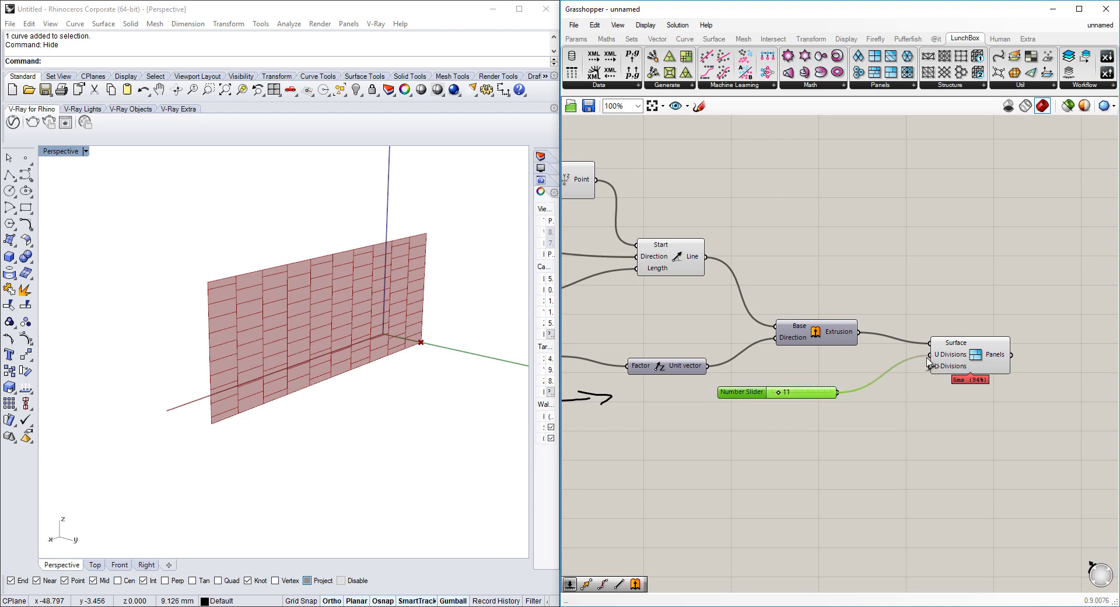
drag(814, 394, 939, 386)
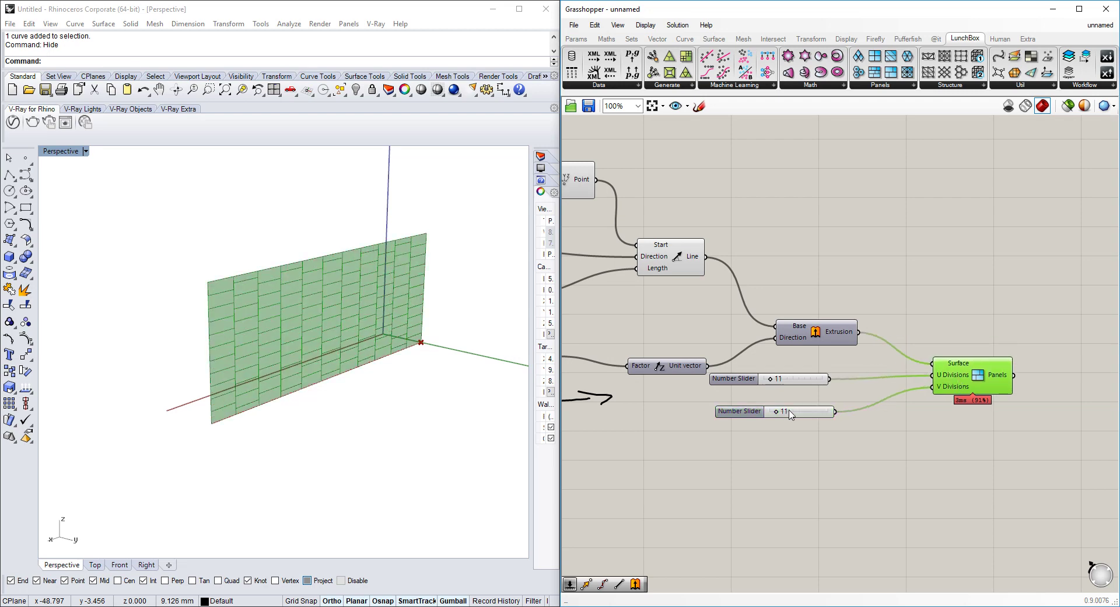
Set the V Divisions slider to 13
drag(775, 412, 780, 415)
scroll(829, 425, up, 4)
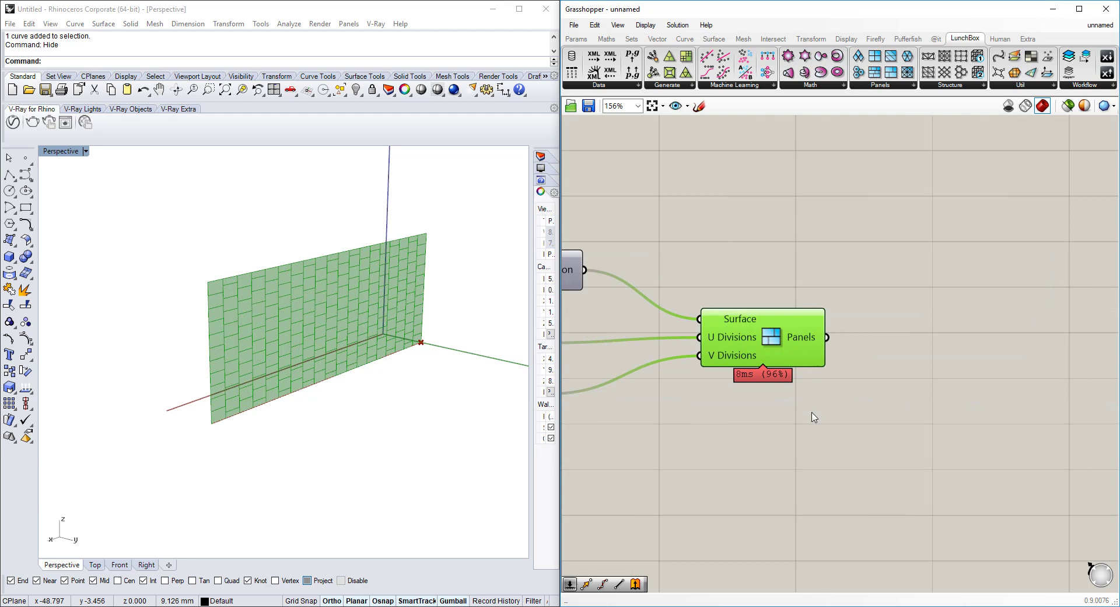
click(812, 419)
right_drag(811, 420, 1031, 403)
drag(685, 379, 677, 379)
scroll(905, 364, down, 4)
right_drag(845, 369, 773, 355)
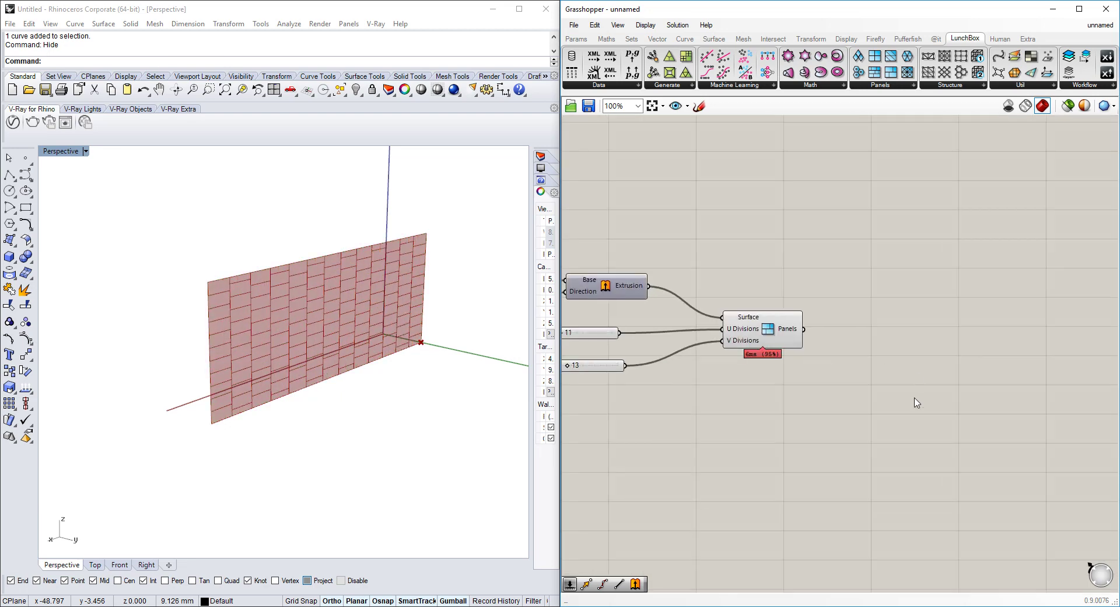
Sketch on the canvas a panelled wall with panel centre points and arrows leading to an attractor cross
double_click(898, 400)
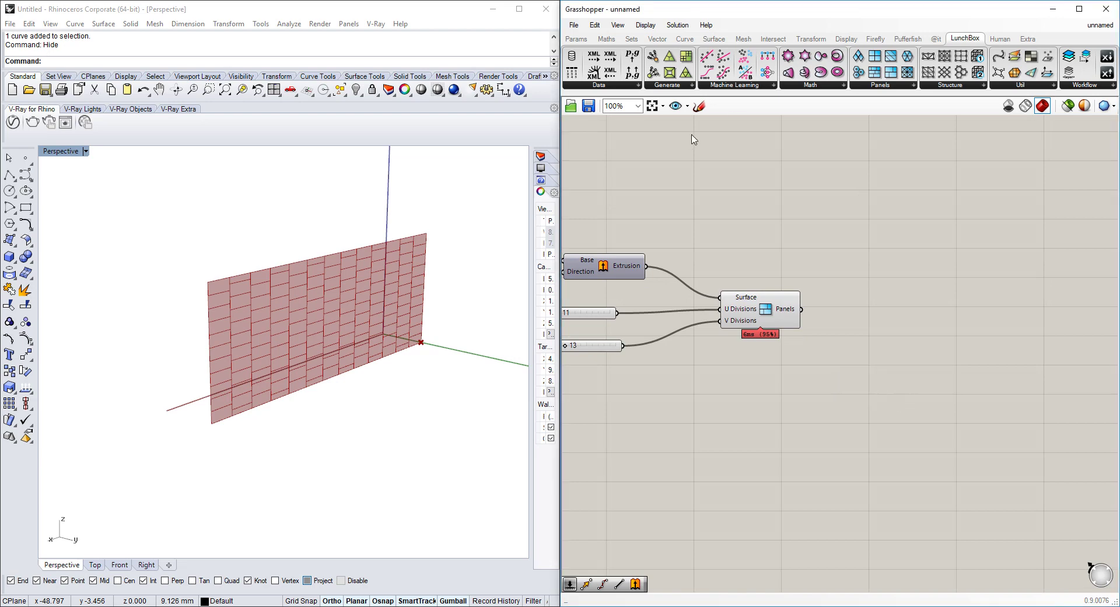
click(699, 106)
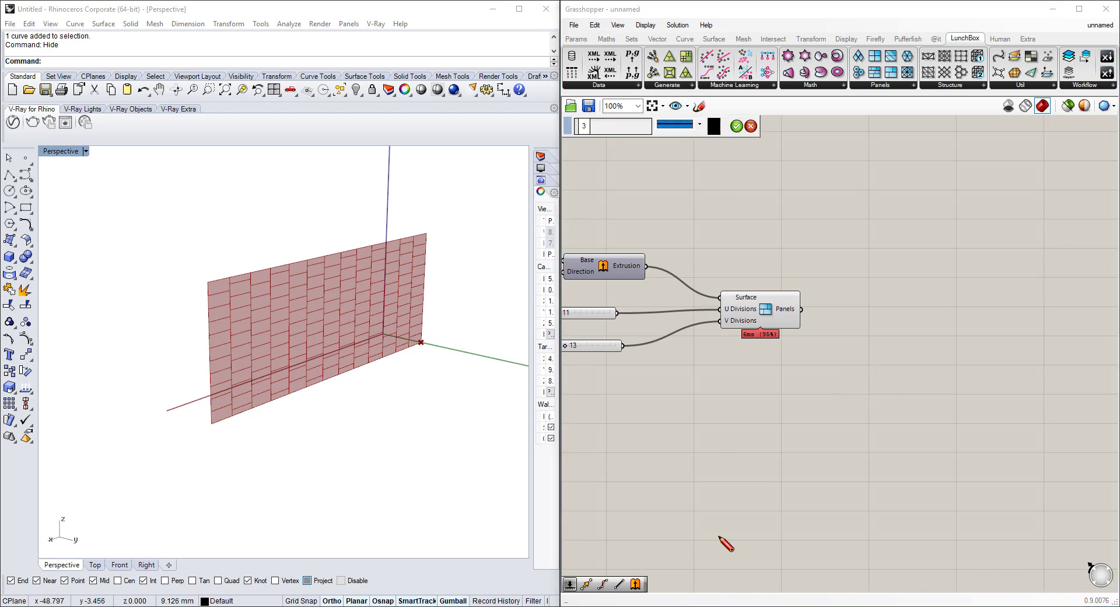
mouse_move(722, 460)
mouse_down()
mouse_move(804, 442)
mouse_move(807, 493)
mouse_move(709, 515)
mouse_move(840, 499)
mouse_move(743, 512)
mouse_move(742, 482)
mouse_up()
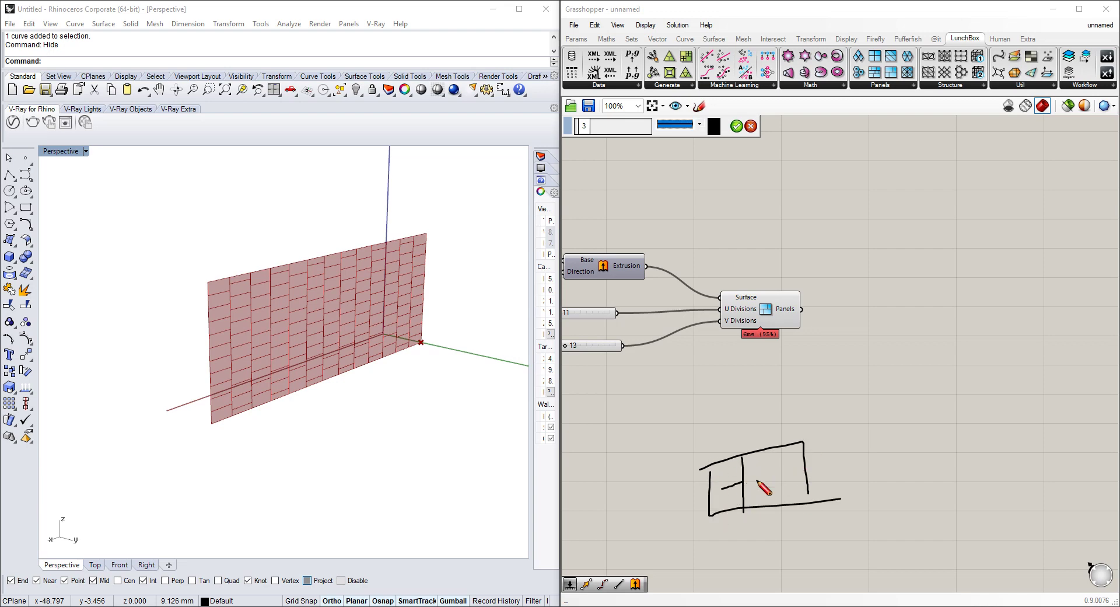
mouse_move(769, 449)
mouse_down()
mouse_move(769, 506)
mouse_move(772, 468)
mouse_up()
drag(774, 479, 798, 472)
mouse_move(734, 471)
mouse_down()
mouse_move(759, 462)
mouse_move(758, 484)
mouse_move(731, 500)
mouse_move(797, 492)
mouse_up()
drag(791, 455, 790, 464)
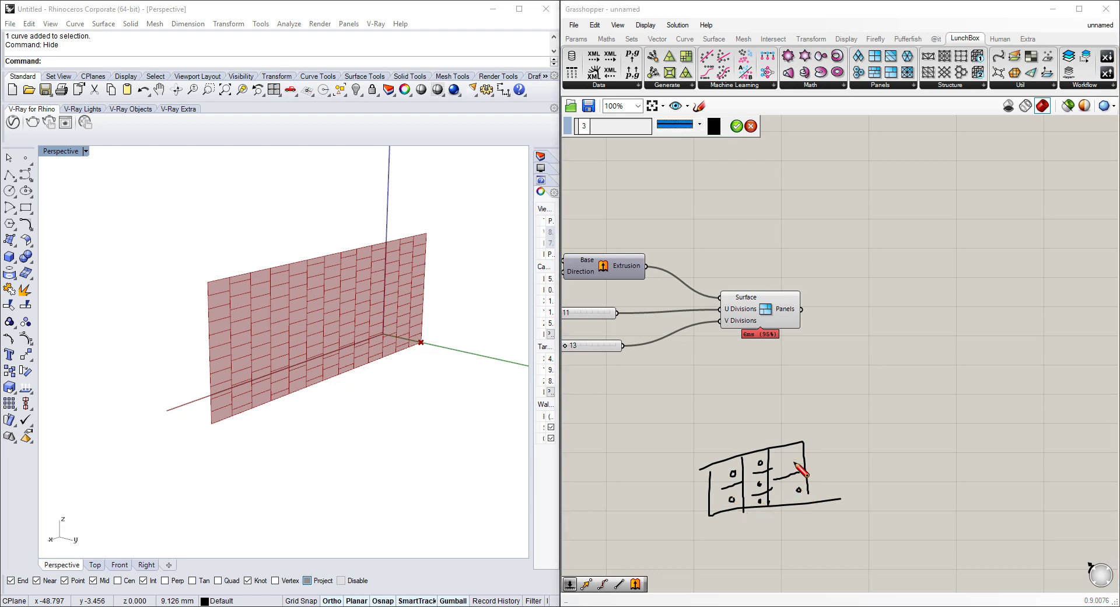
mouse_move(793, 555)
mouse_down()
mouse_move(813, 542)
mouse_move(812, 556)
mouse_up()
mouse_move(723, 497)
mouse_down()
mouse_move(808, 535)
mouse_move(792, 525)
mouse_move(796, 546)
mouse_move(802, 539)
mouse_up()
click(735, 126)
Add an Area component beside the Staggered Quad Panels component
right_drag(874, 373, 865, 371)
double_click(830, 360)
text(area)
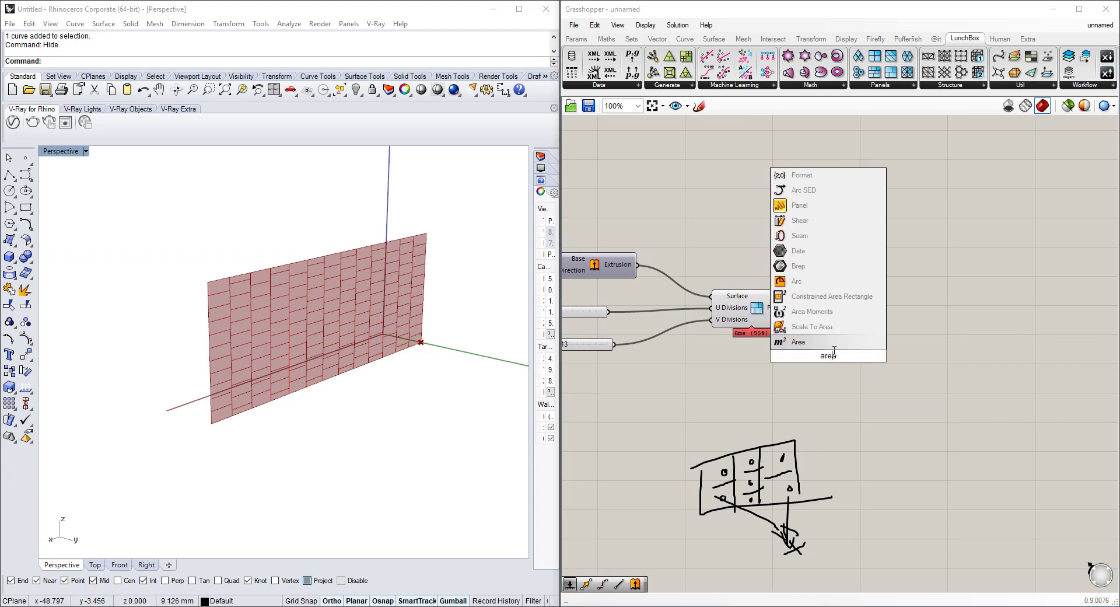
click(855, 375)
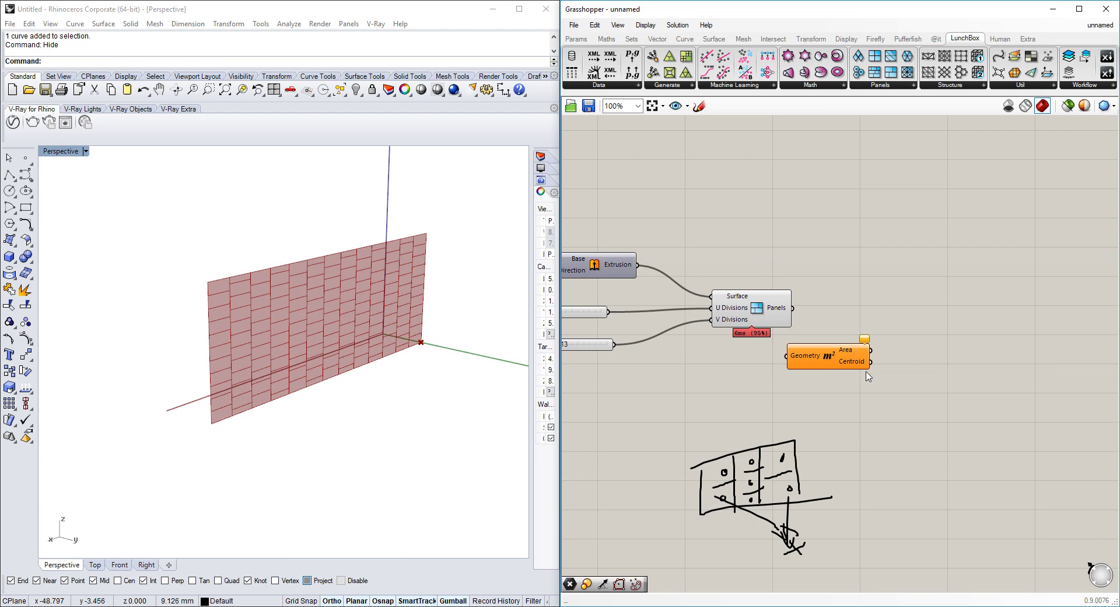
right_drag(856, 364, 818, 356)
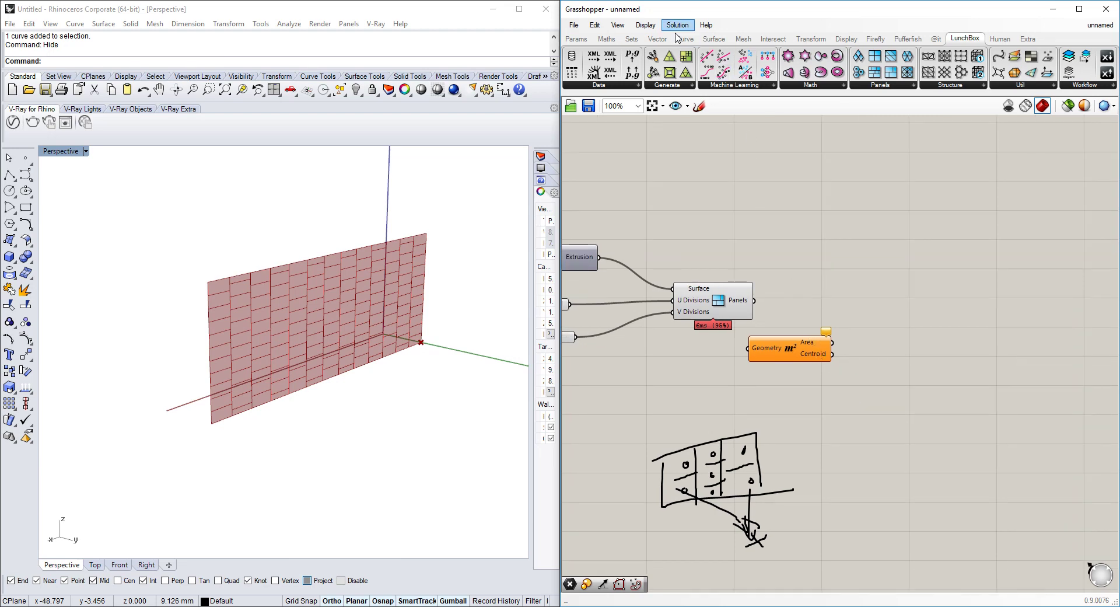
Add a Polygon Center component beside the panels component, connect Panels to its Polyline input, and move Area out of the way
click(620, 45)
click(657, 41)
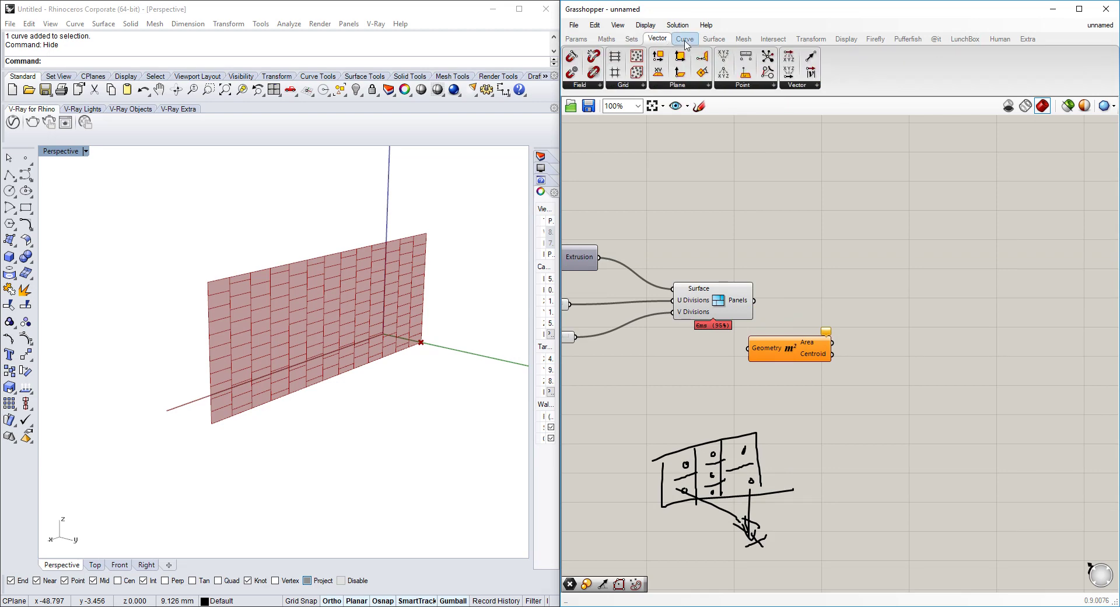
click(685, 40)
click(631, 90)
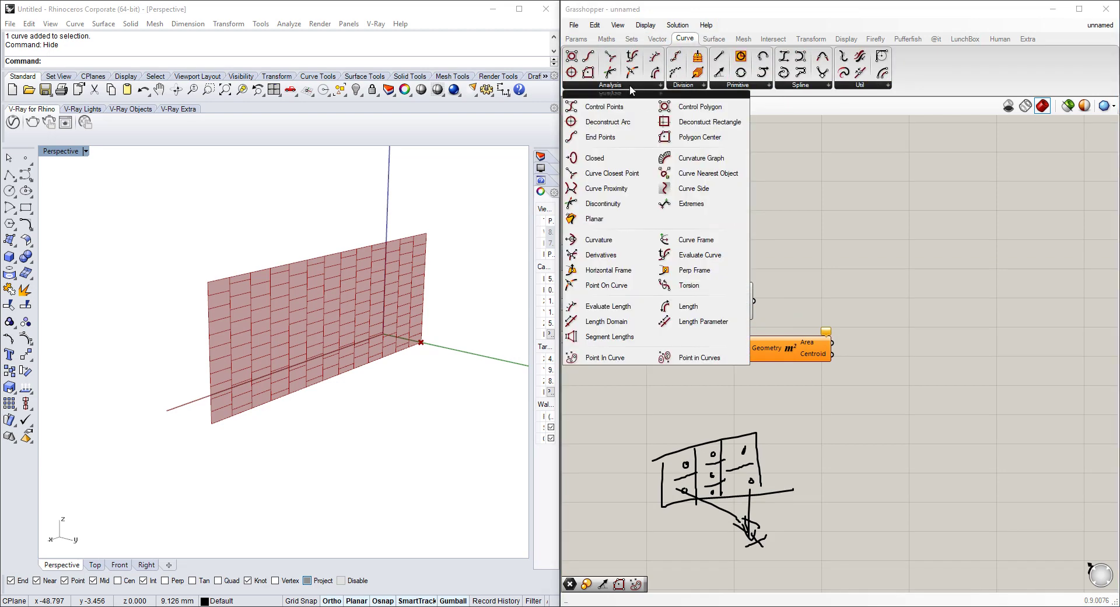
drag(700, 136, 851, 233)
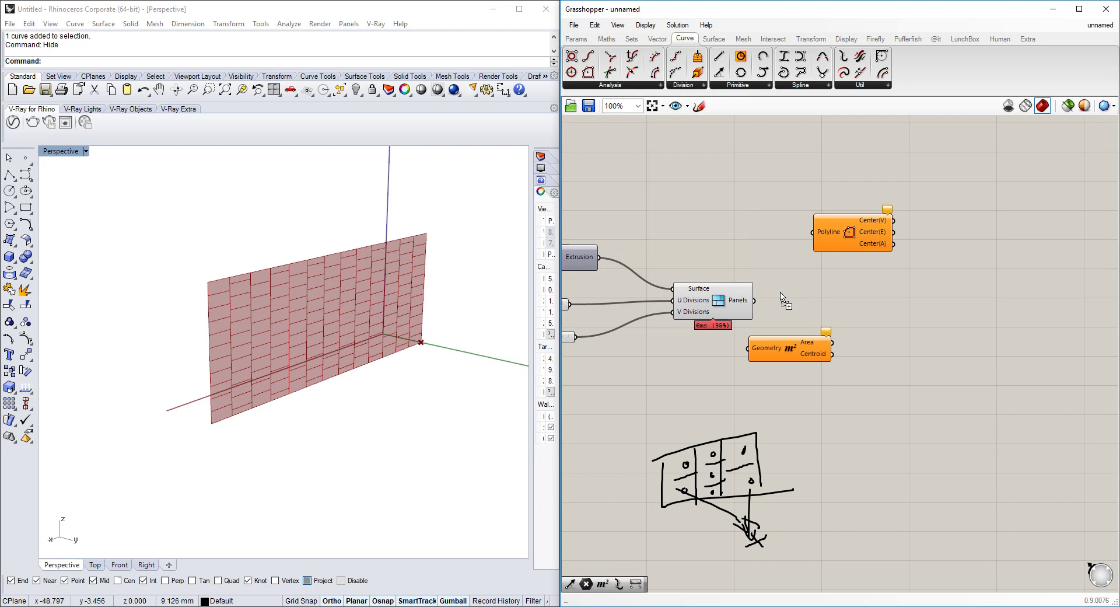
drag(755, 300, 813, 232)
drag(812, 345, 838, 387)
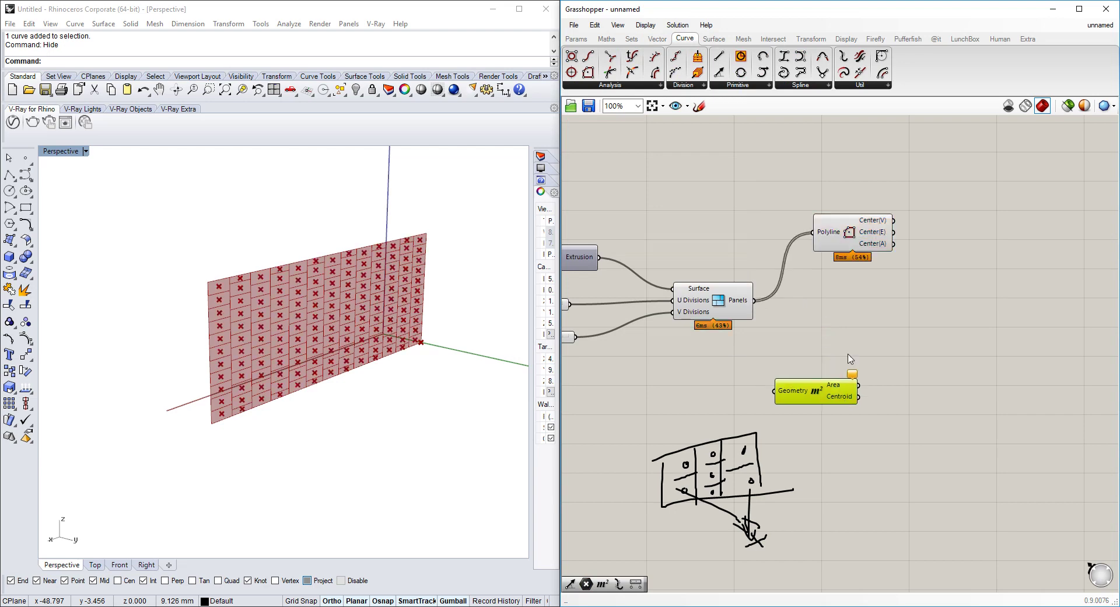
click(866, 228)
scroll(842, 241, up, 2)
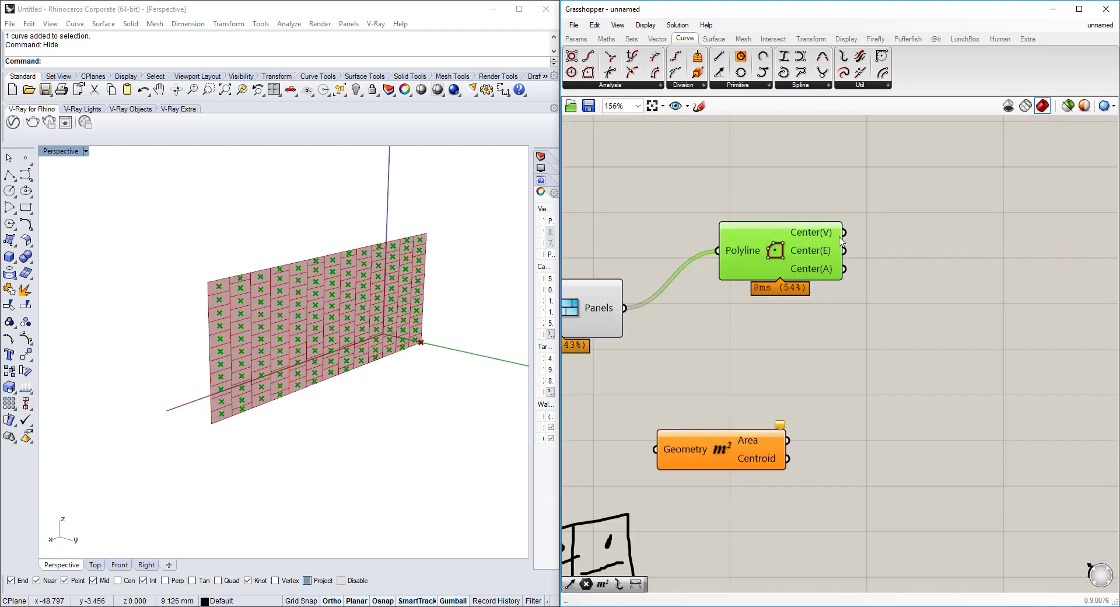
drag(825, 235, 819, 274)
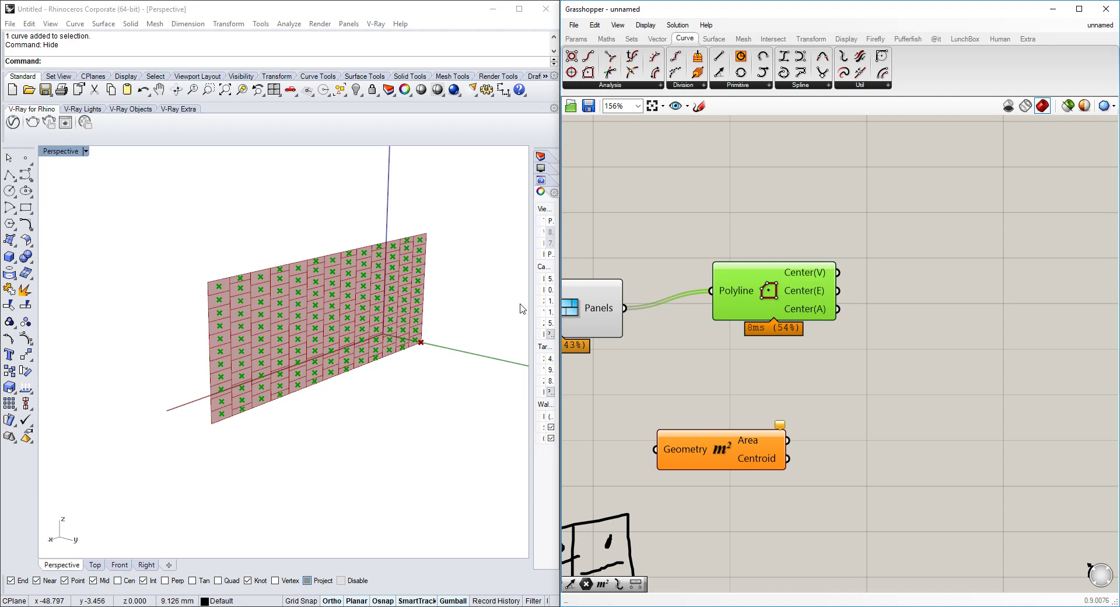
Add a Distance component beside the Polygon Center component
scroll(815, 295, down, 1)
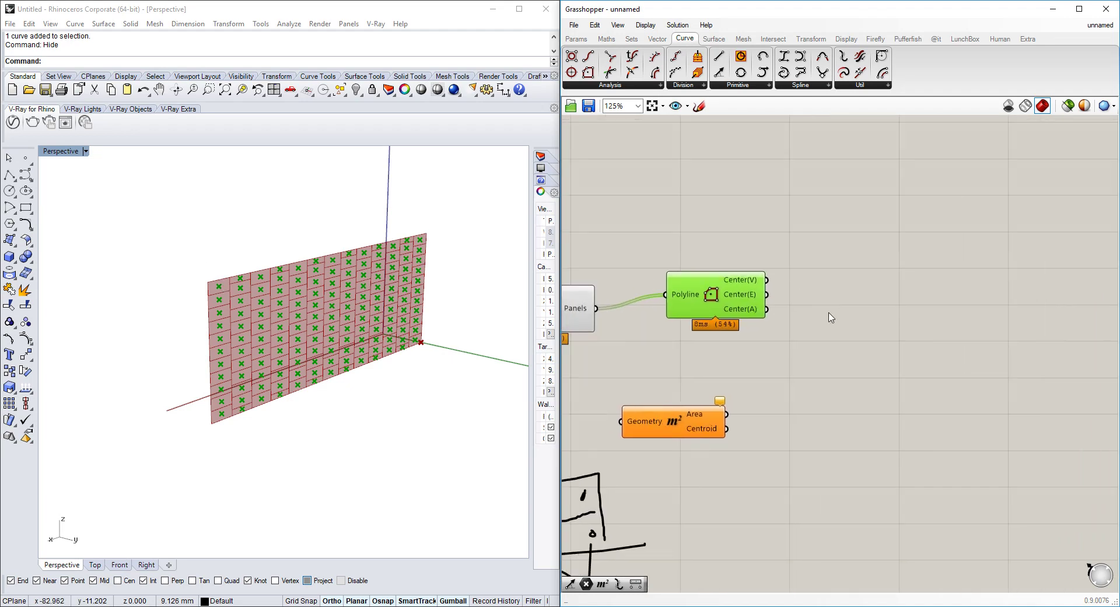
scroll(834, 321, down, 1)
scroll(863, 327, up, 2)
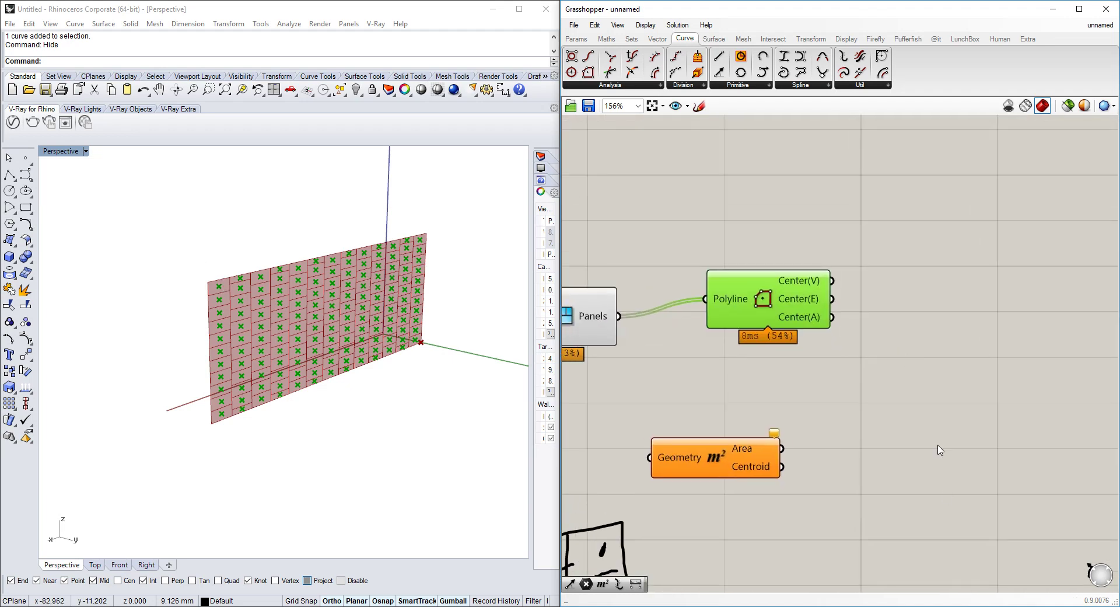
double_click(933, 356)
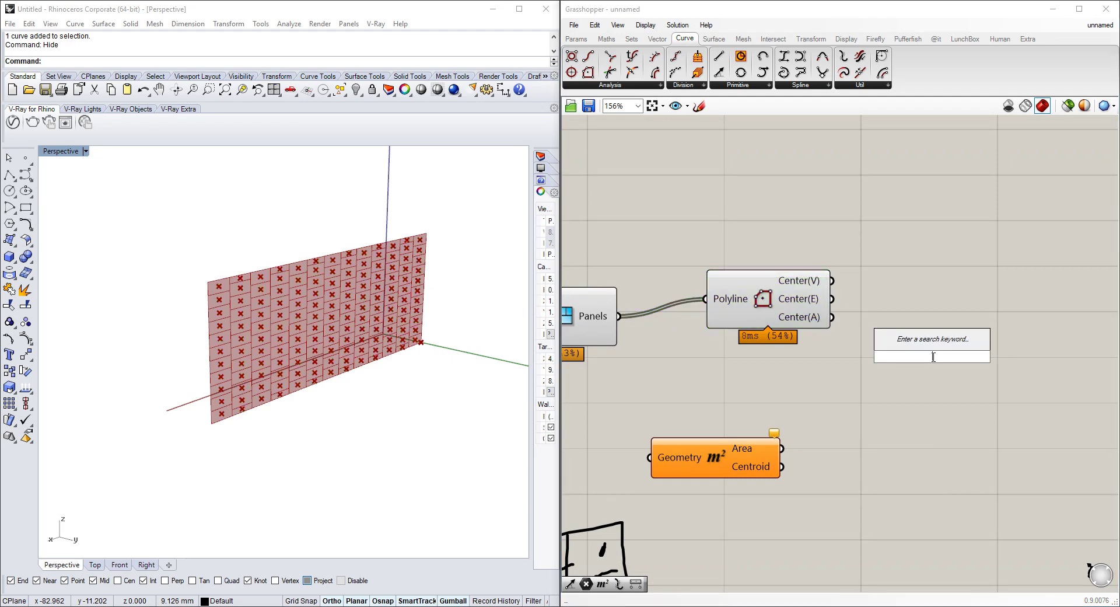
text(distance)
key(Return)
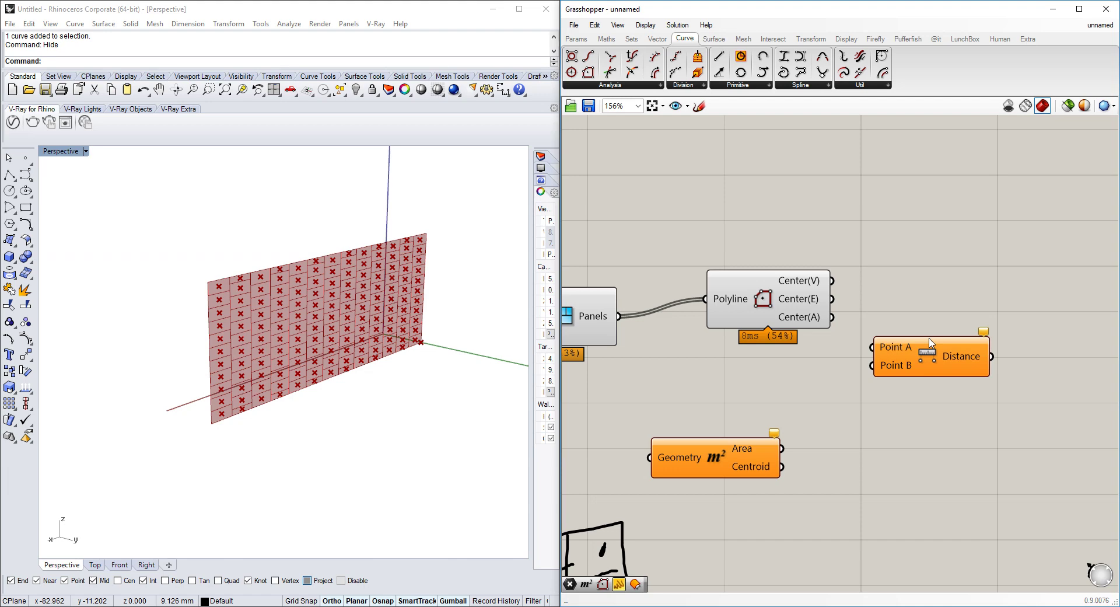
Add a Point parameter and set it to one attractor point placed in front of the panelled wall in Rhino
scroll(922, 351, down, 2)
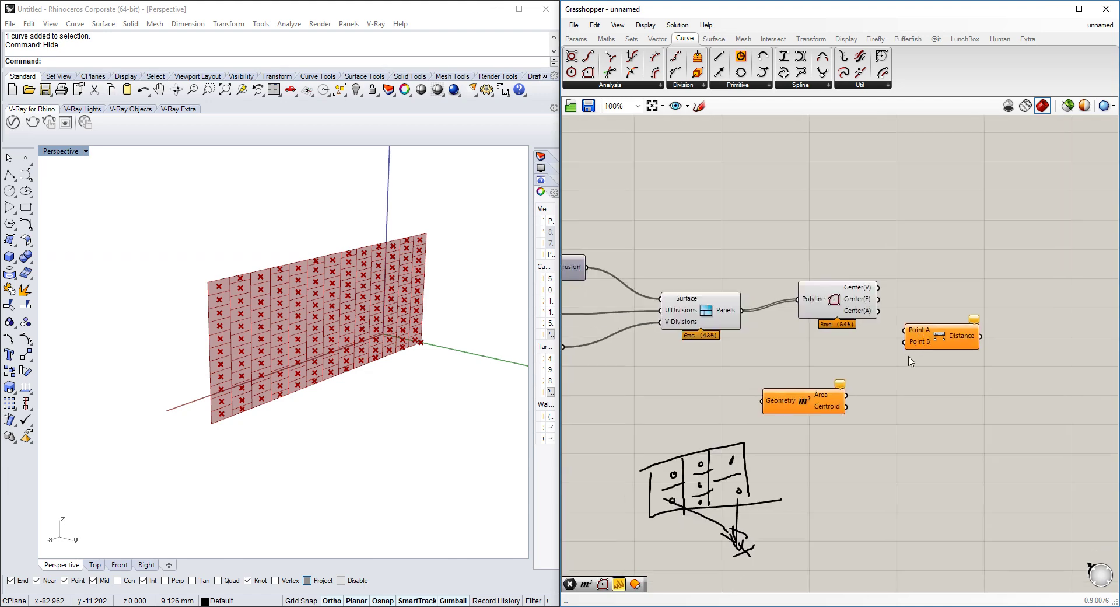
double_click(807, 372)
text(point)
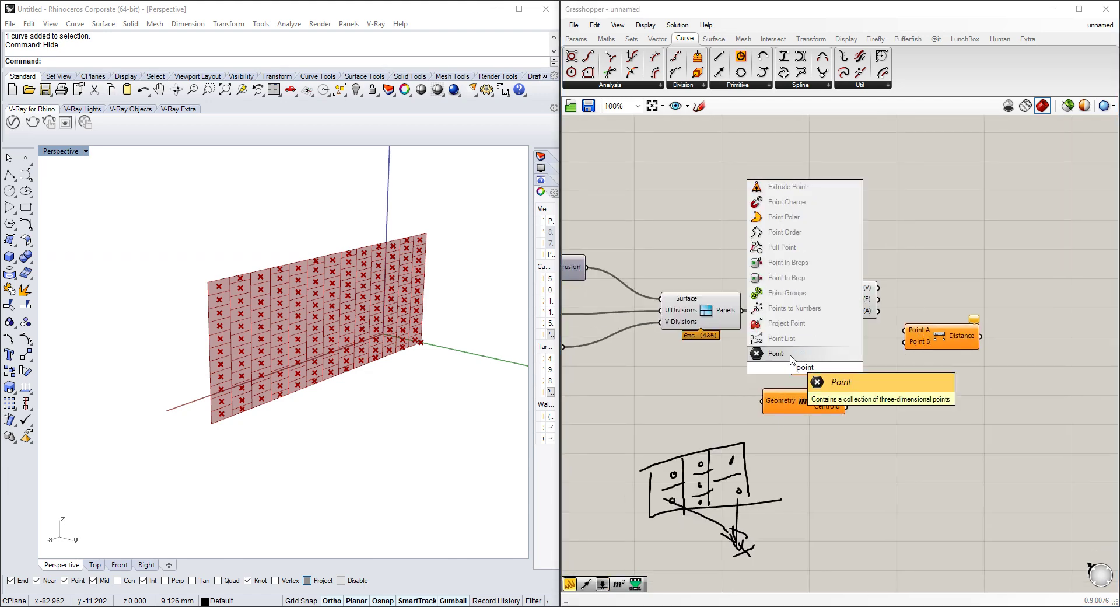
click(790, 356)
right_click(804, 368)
click(828, 502)
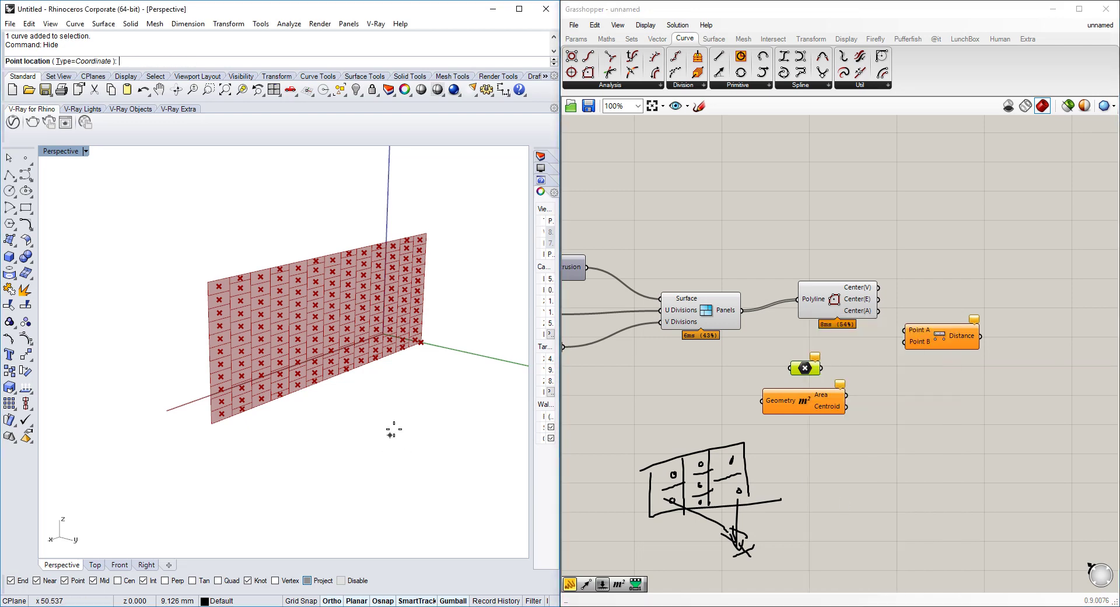
click(427, 412)
Connect Center(V) to Distance's Point A and the attractor point to Point B, and feed the distances into a new panel
drag(904, 342, 820, 368)
drag(904, 330, 878, 287)
right_drag(901, 362, 797, 330)
double_click(865, 397)
text(//)
key(Return)
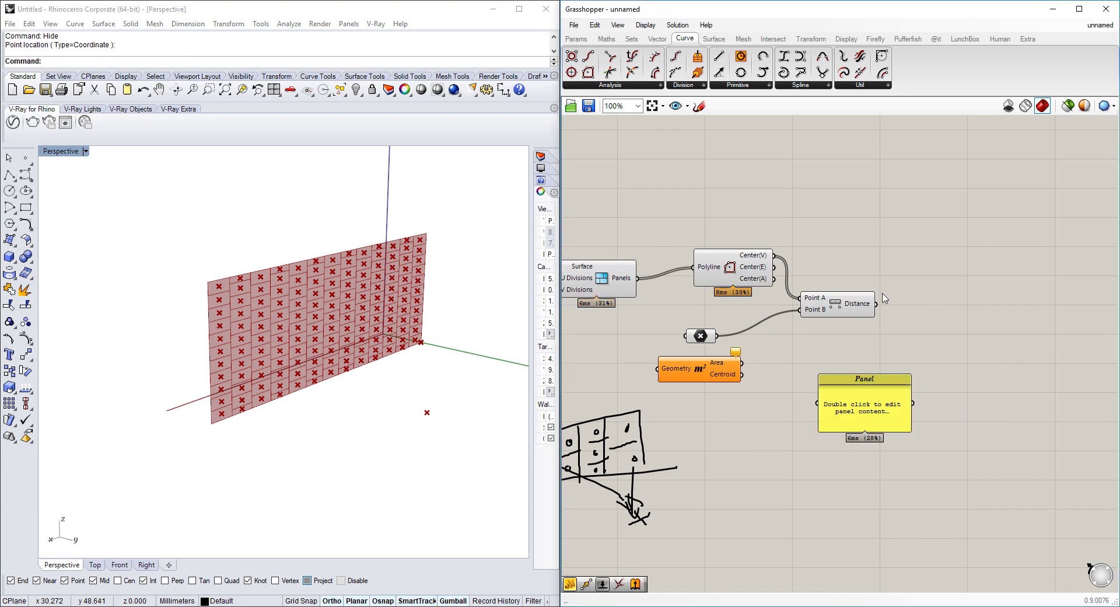
drag(876, 304, 816, 402)
Scroll through the distance values in the panel and move the panel further along from the Distance component
scroll(915, 422, up, 2)
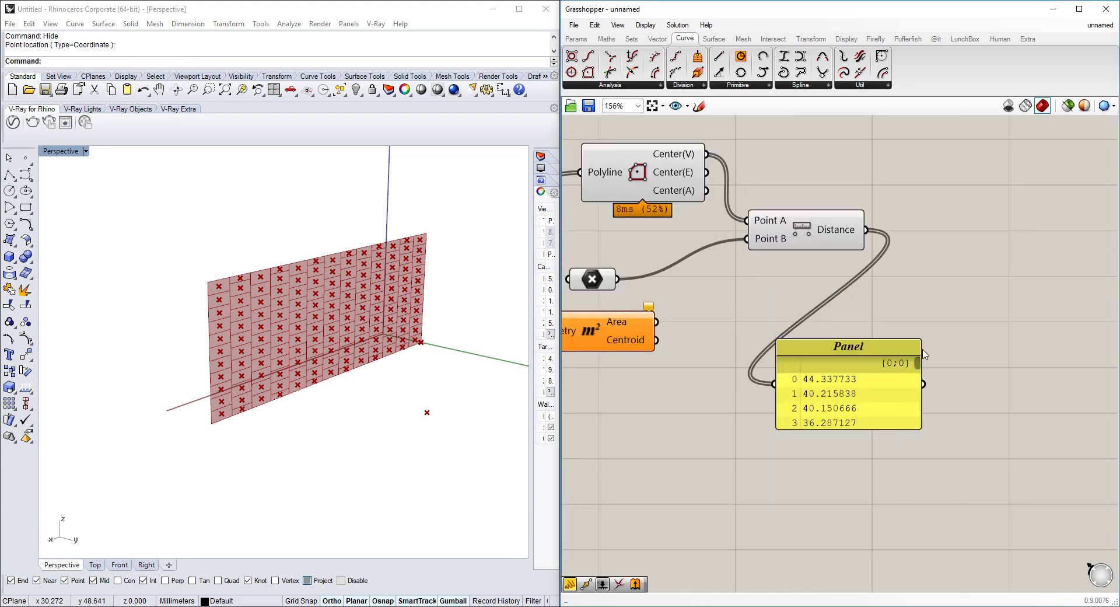
mouse_move(917, 360)
mouse_down()
mouse_move(919, 392)
mouse_move(919, 380)
mouse_up()
right_drag(963, 309, 849, 370)
drag(785, 426, 867, 427)
Select the Construct Point and Line components with their sliders and turn off their preview
scroll(870, 390, down, 1)
right_drag(871, 390, 959, 342)
scroll(958, 341, down, 1)
right_drag(750, 290, 994, 315)
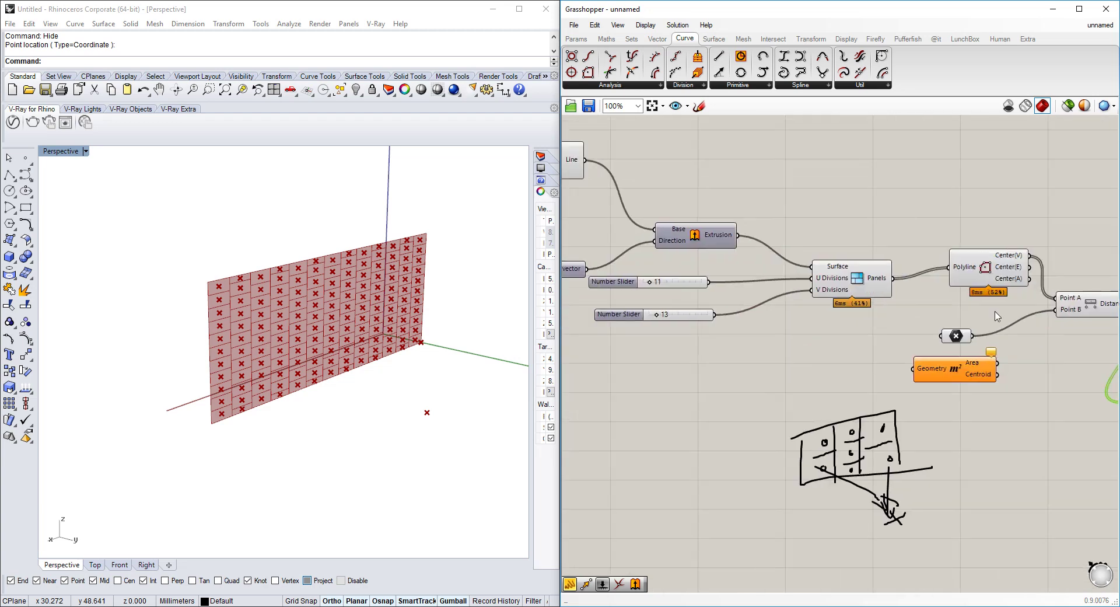
scroll(665, 125, down, 1)
right_drag(665, 125, 886, 229)
scroll(886, 229, down, 1)
drag(867, 187, 699, 286)
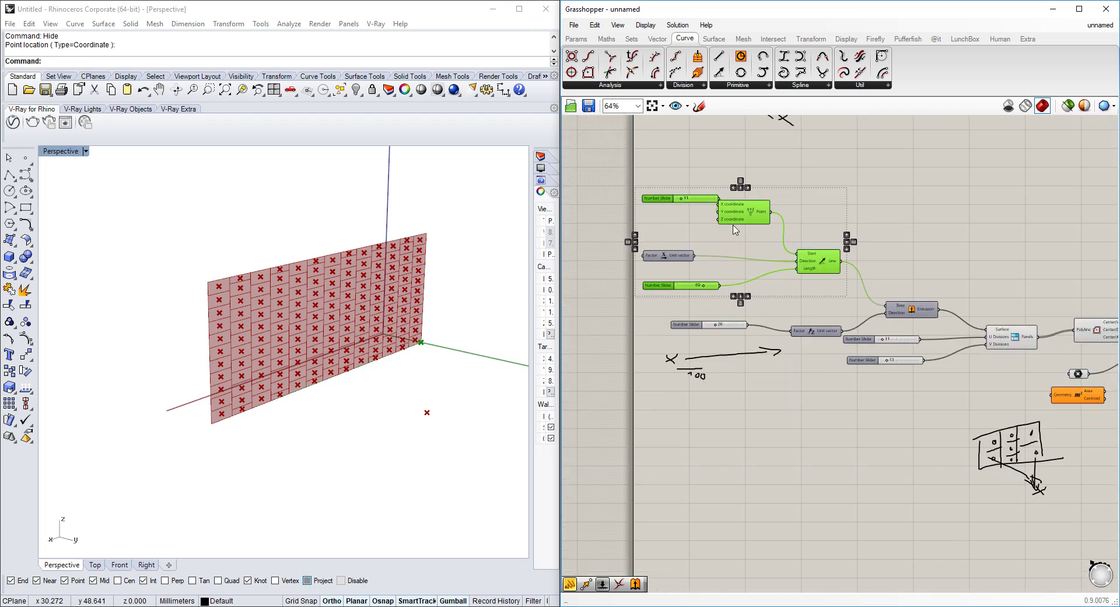
middle_click(733, 225)
click(770, 190)
click(817, 205)
Move the distance panel slightly further below the Distance component
right_drag(1059, 246, 714, 217)
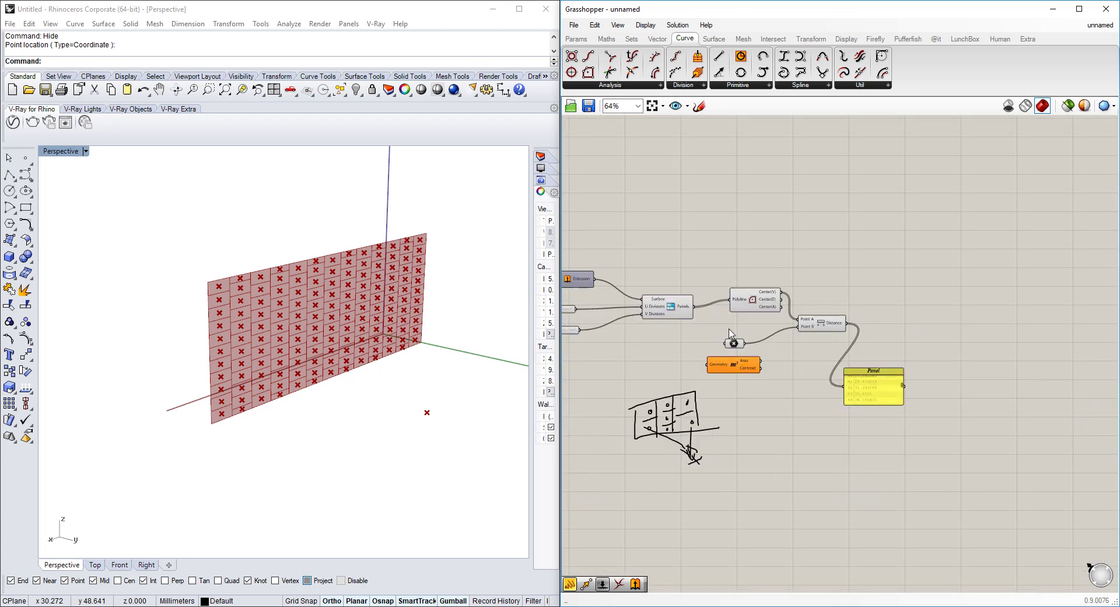
scroll(813, 318, up, 2)
right_drag(876, 339, 750, 284)
drag(783, 356, 800, 377)
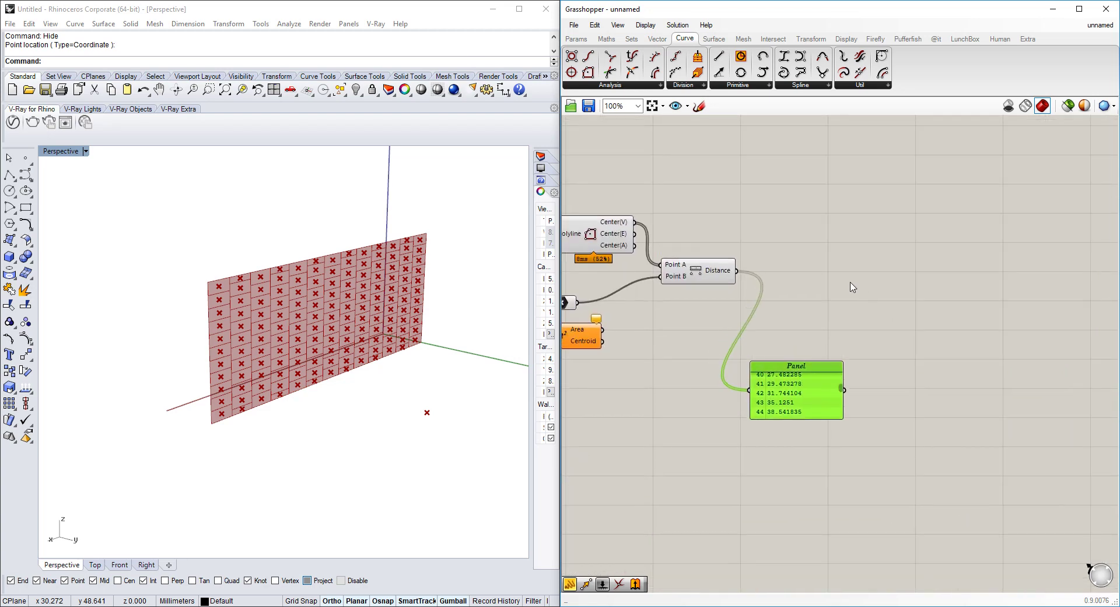
right_drag(850, 282, 854, 314)
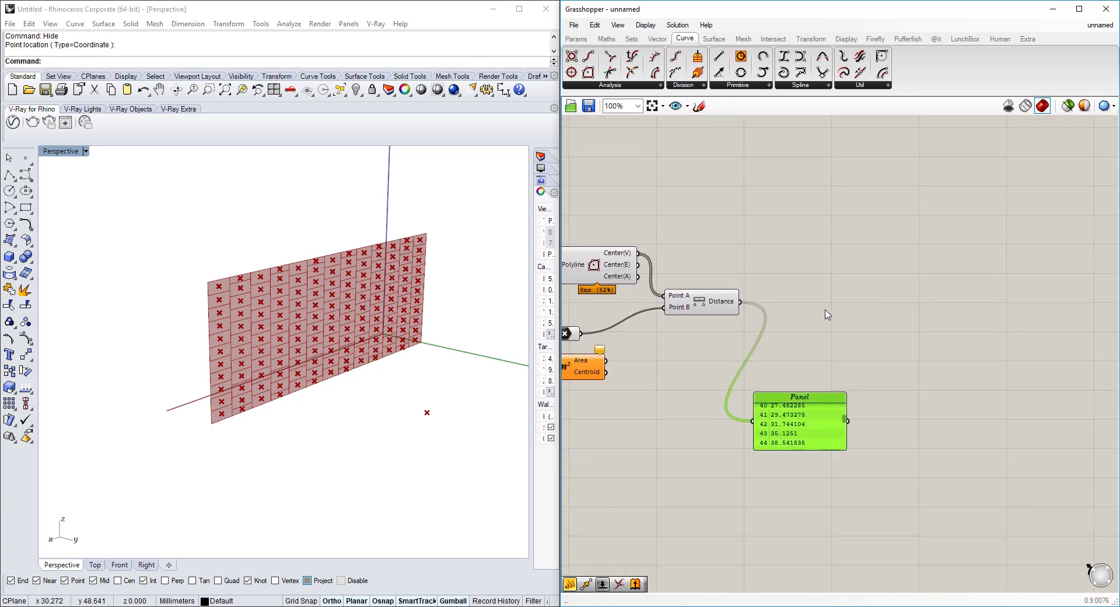
Add a Remap Numbers component after the Distance component
double_click(825, 310)
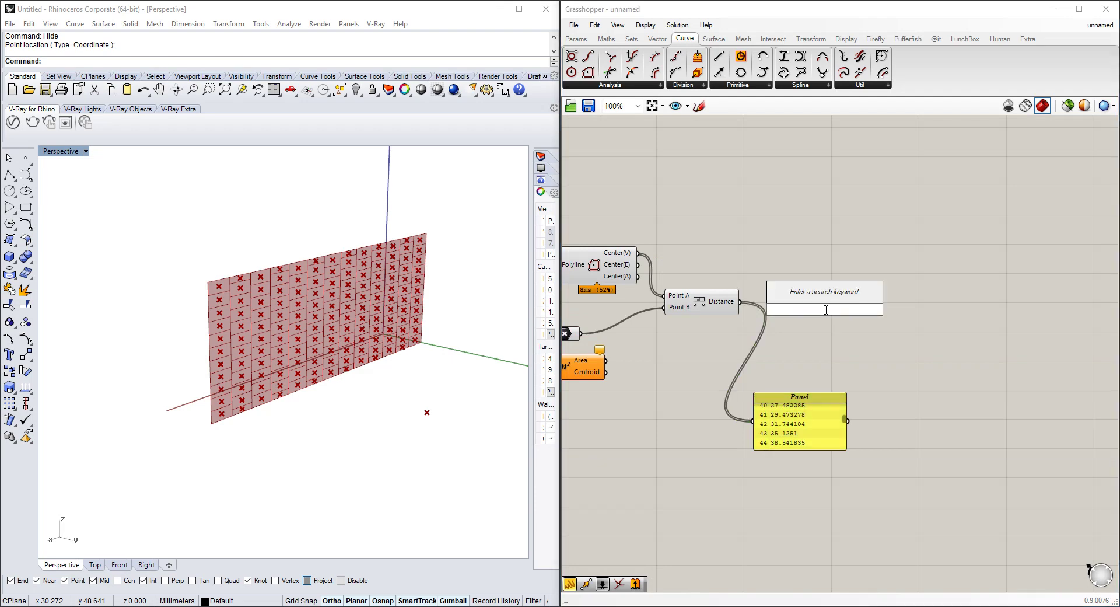
text(remap)
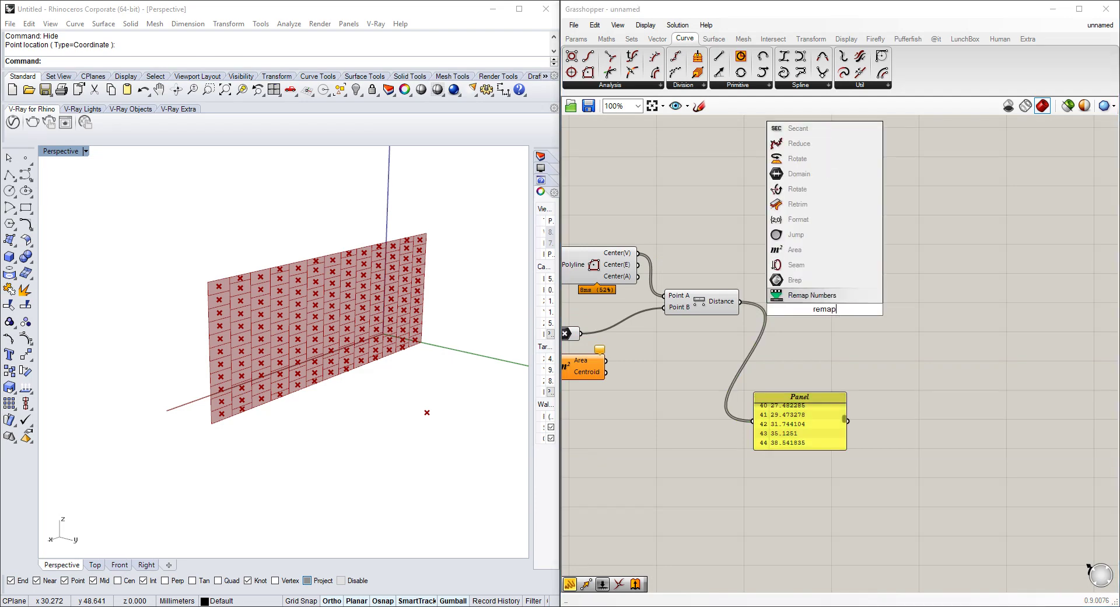
key(Return)
Shift Remap Numbers slightly lower and add a Bounds component between it and the Distance component
click(615, 41)
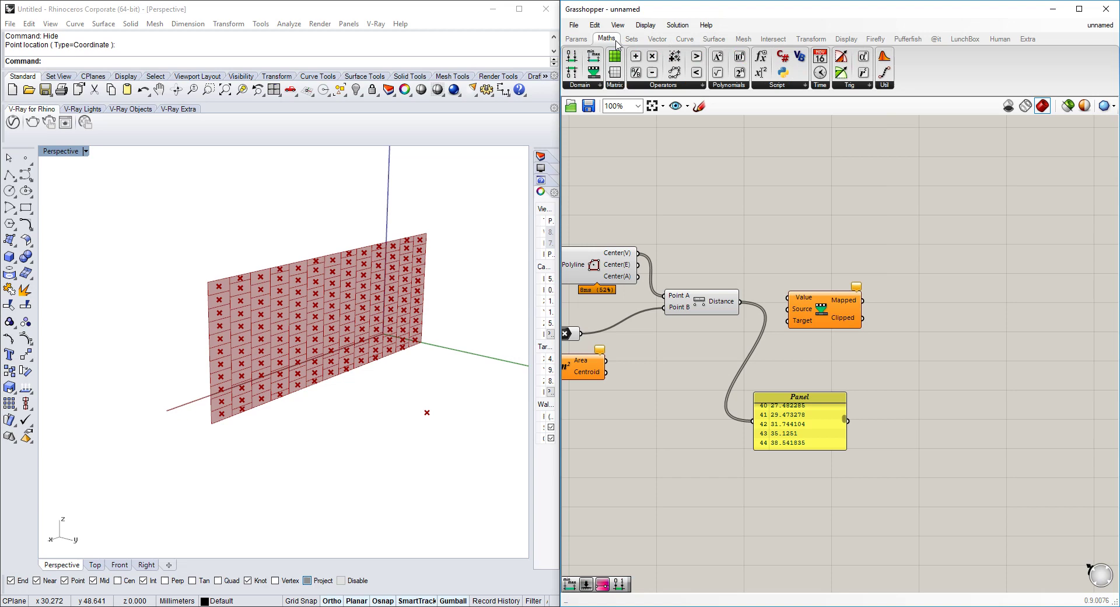
click(587, 85)
scroll(849, 338, up, 2)
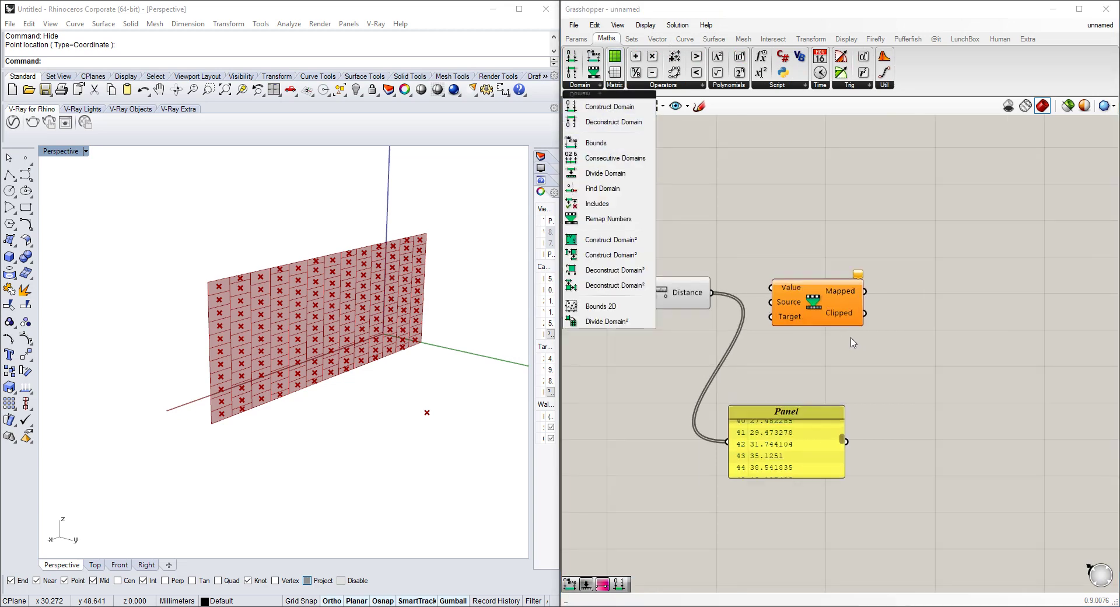
drag(791, 303, 811, 353)
click(599, 85)
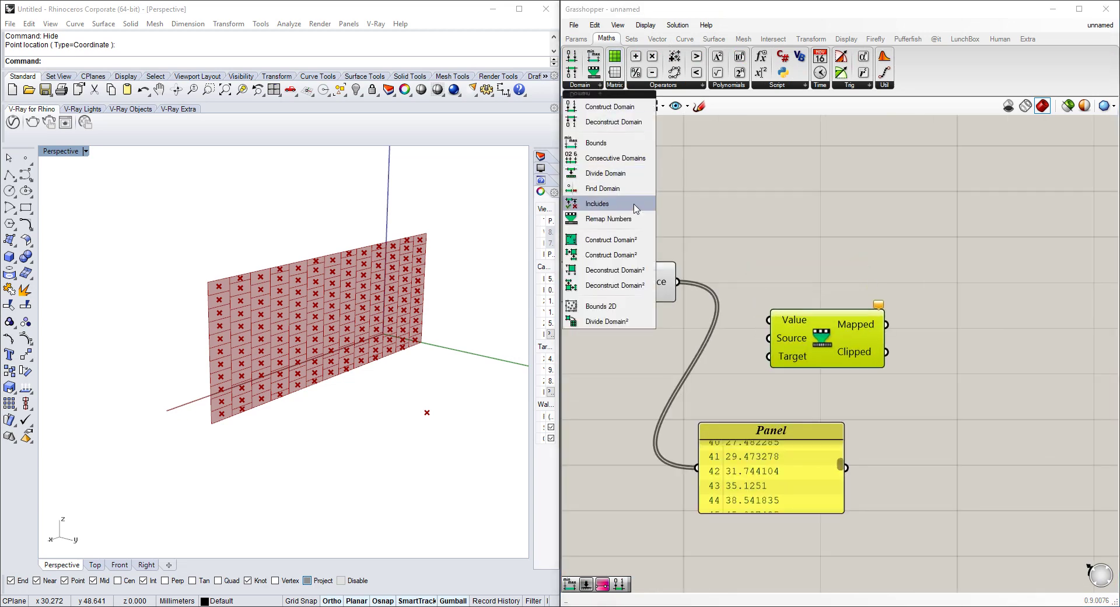
drag(596, 142, 684, 362)
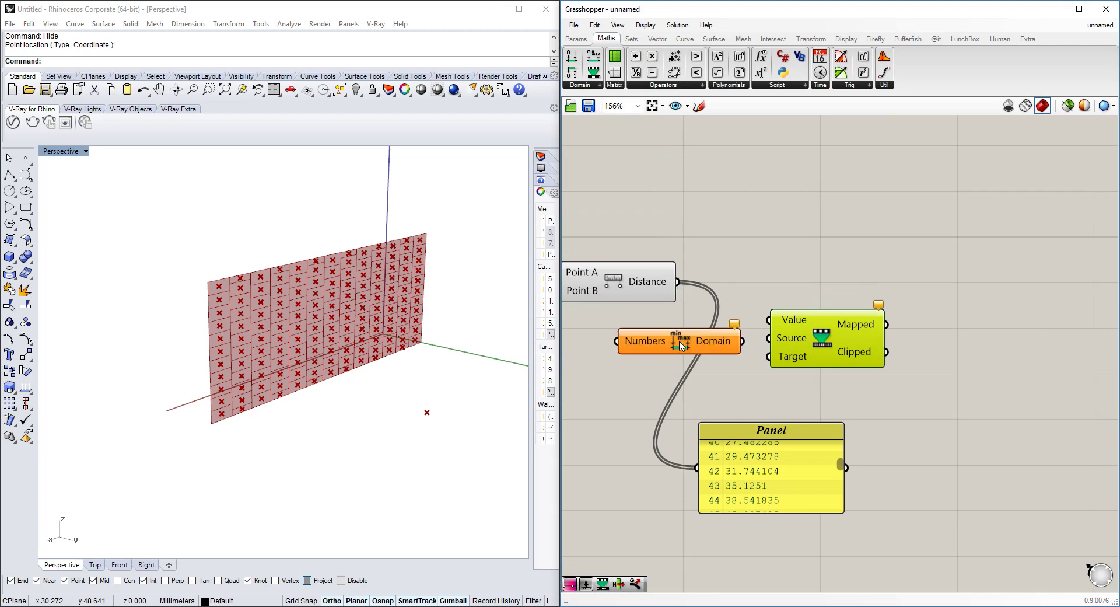
mouse_move(790, 342)
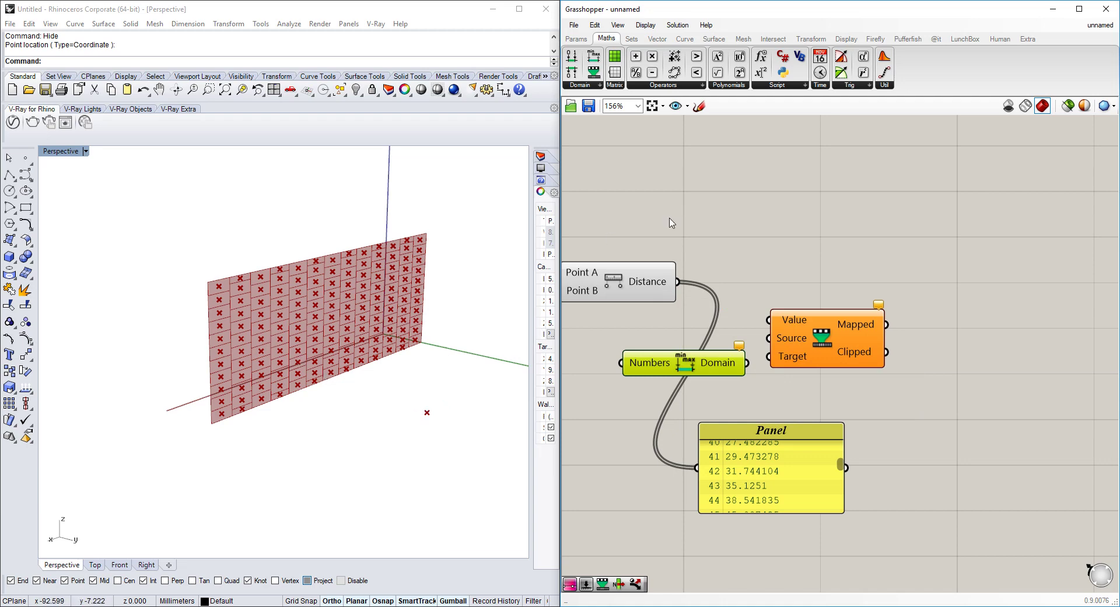
Connect Distance to Bounds' Numbers input and its Domain to Remap Numbers' Source, spacing the components apart
drag(686, 282, 866, 334)
click(794, 332)
drag(704, 342, 744, 327)
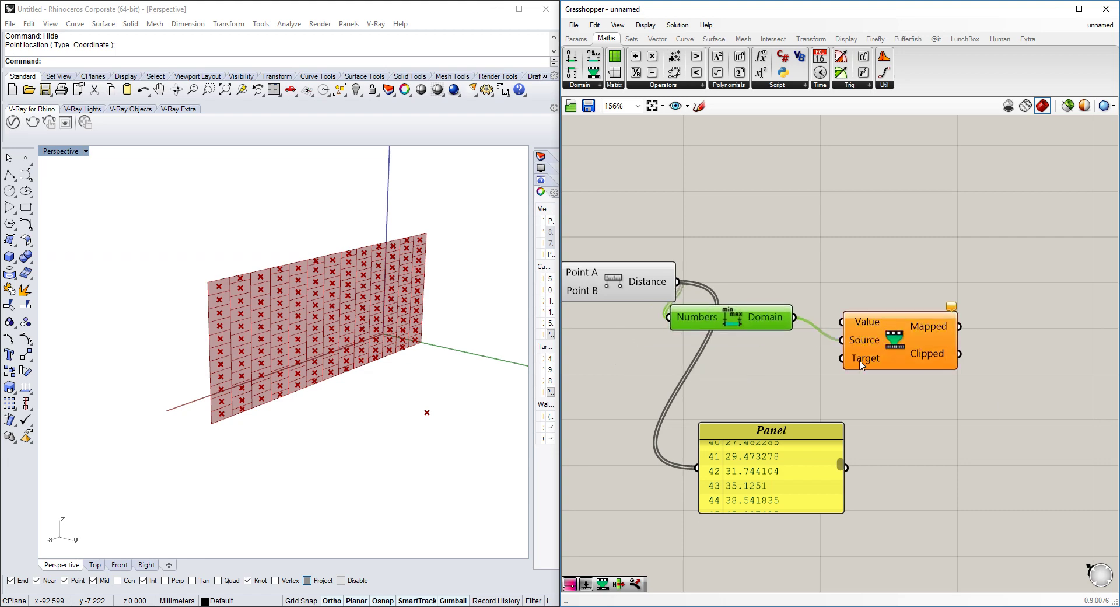
Check Remap Numbers' Target input, connect the Distance output to its Value input, and rearrange Bounds below that wire
mouse_move(861, 365)
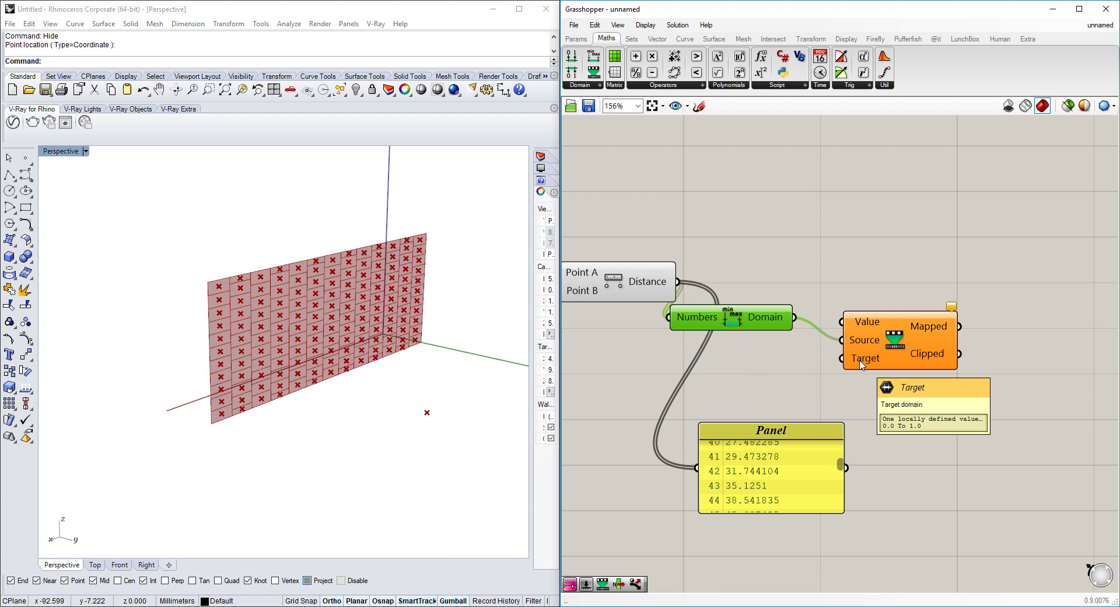
scroll(916, 364, up, 5)
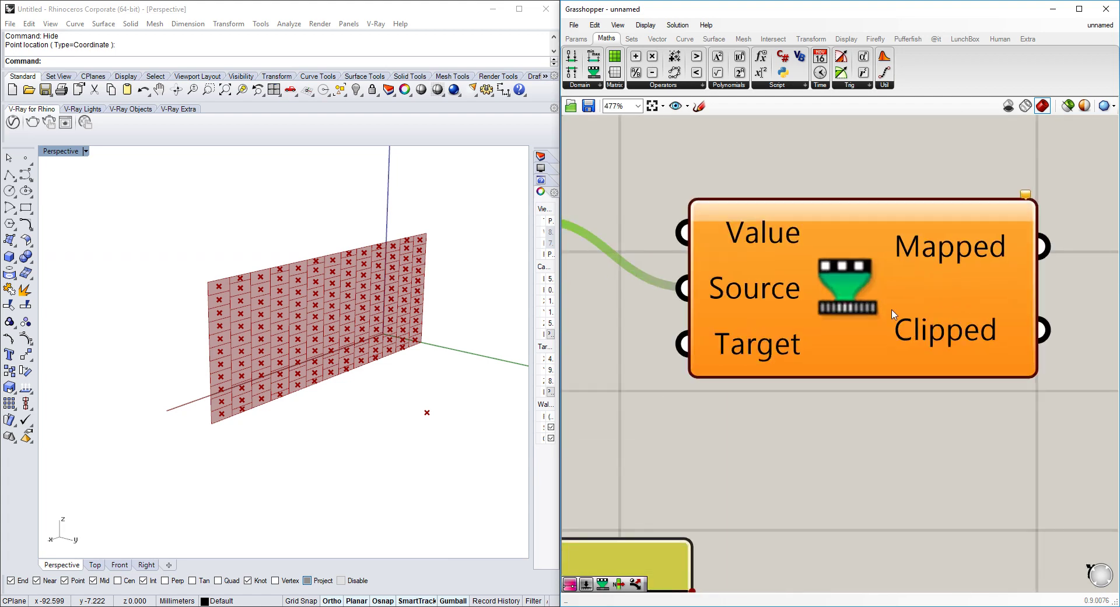
scroll(893, 315, up, 4)
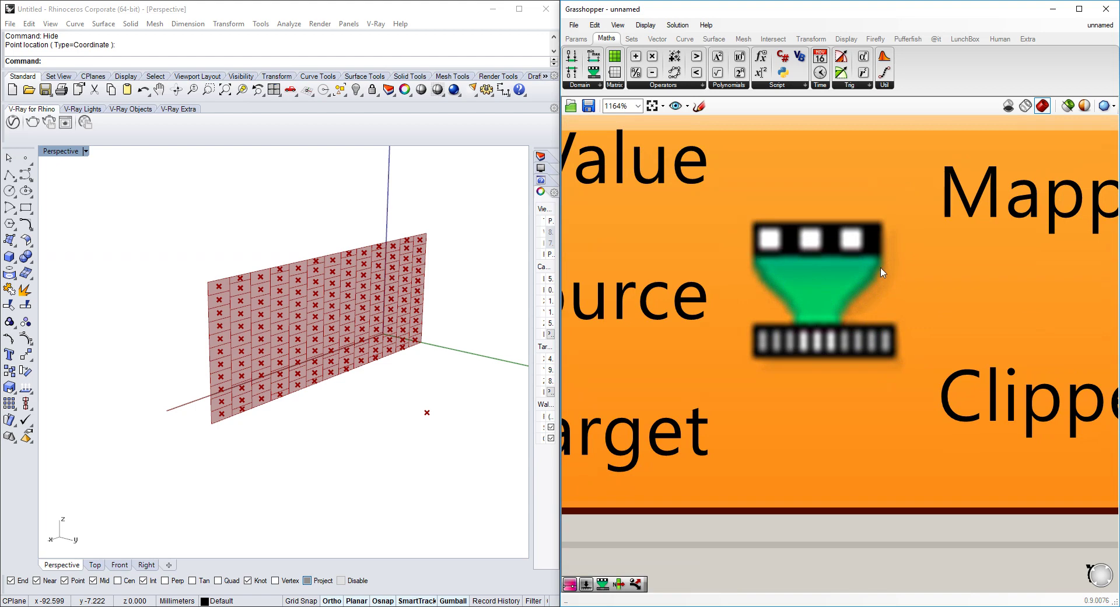
scroll(844, 289, down, 4)
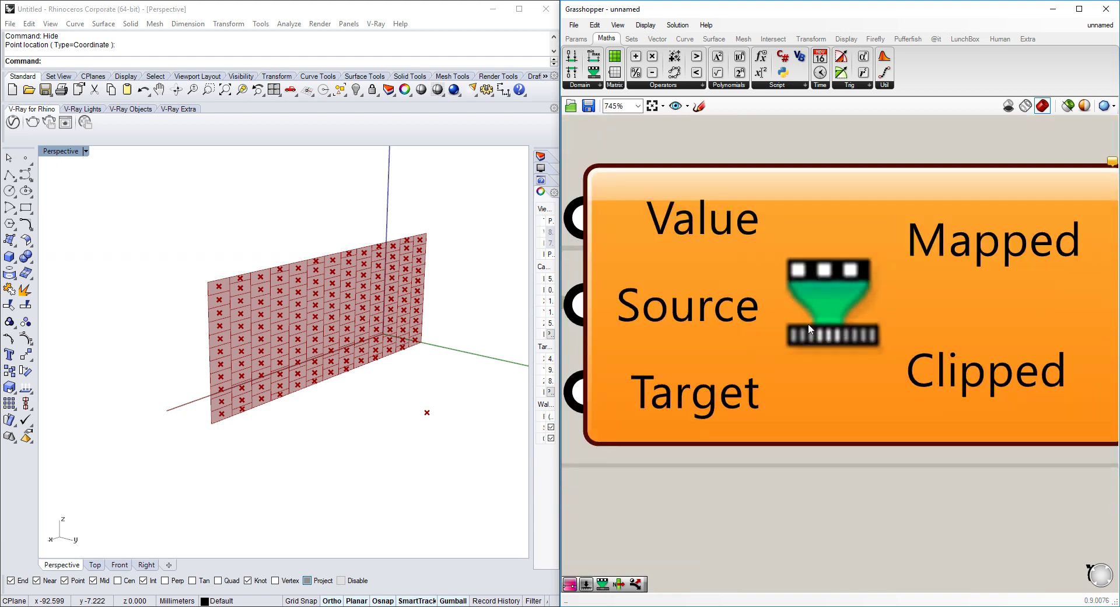
scroll(940, 290, down, 6)
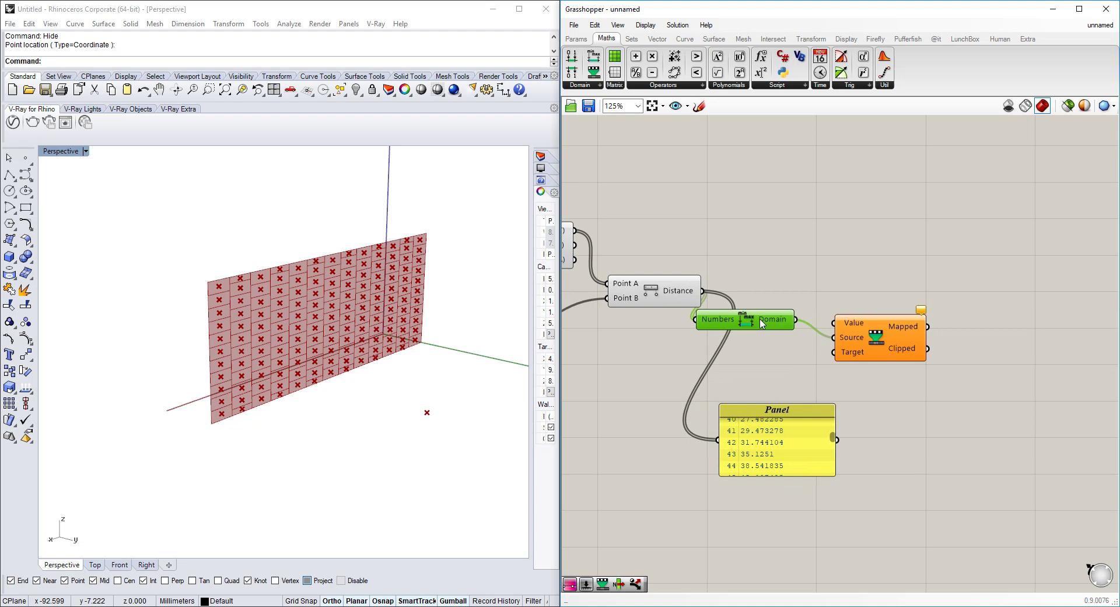
drag(761, 324, 773, 353)
click(898, 345)
drag(884, 343, 702, 290)
drag(735, 348, 758, 344)
right_drag(891, 341, 756, 315)
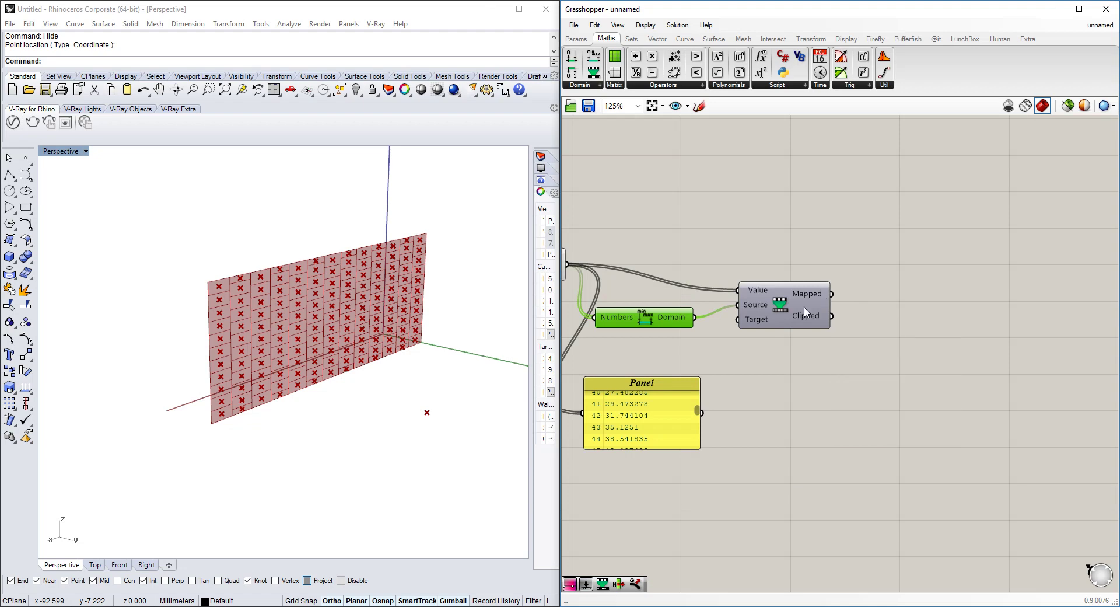
double_click(864, 407)
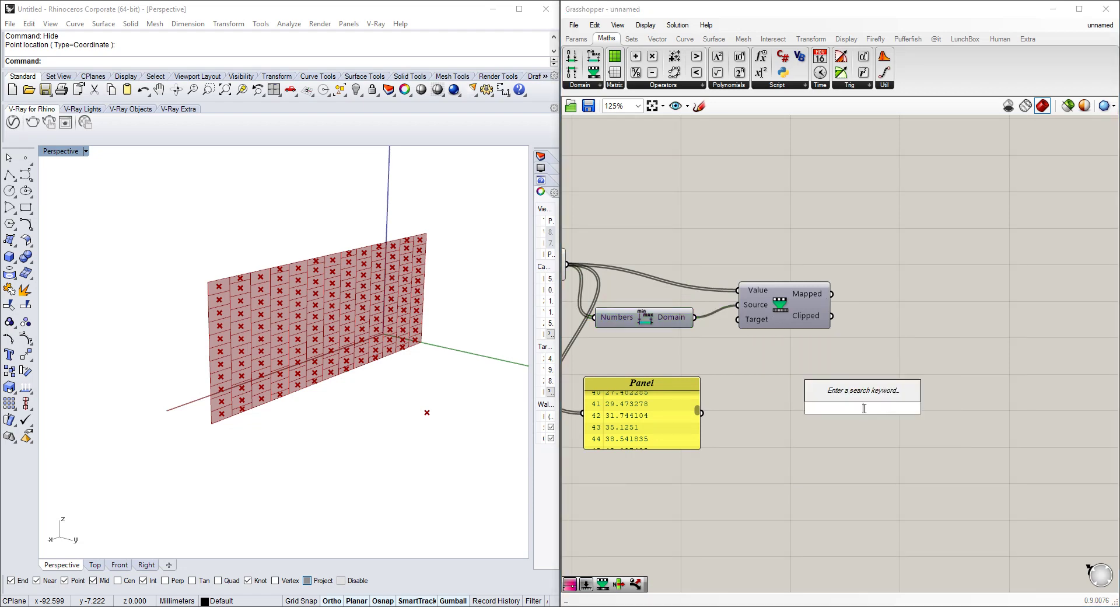
text(graph)
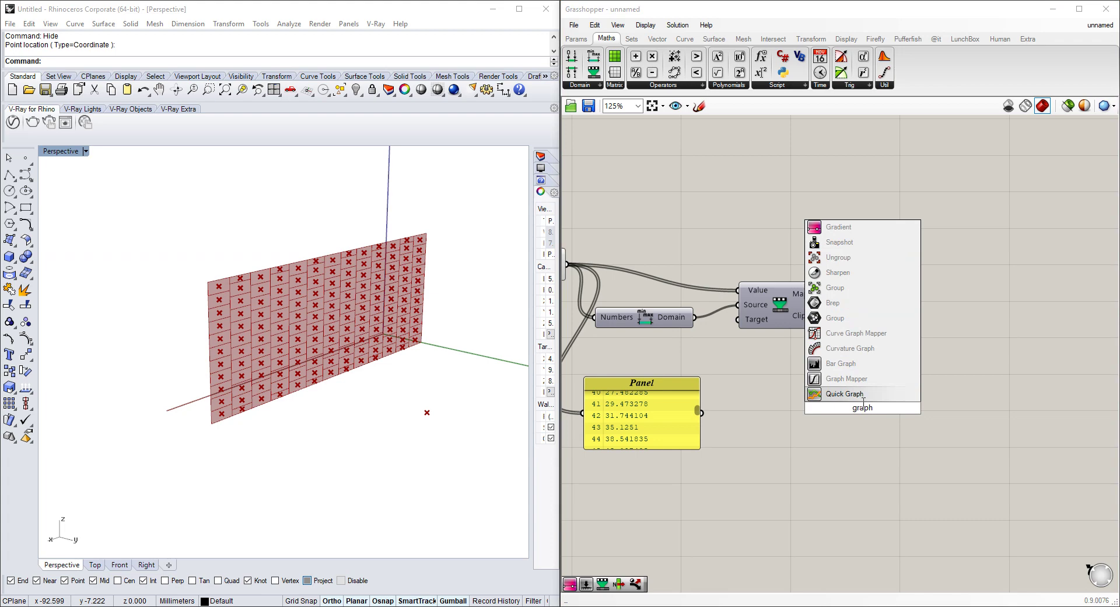
key(Return)
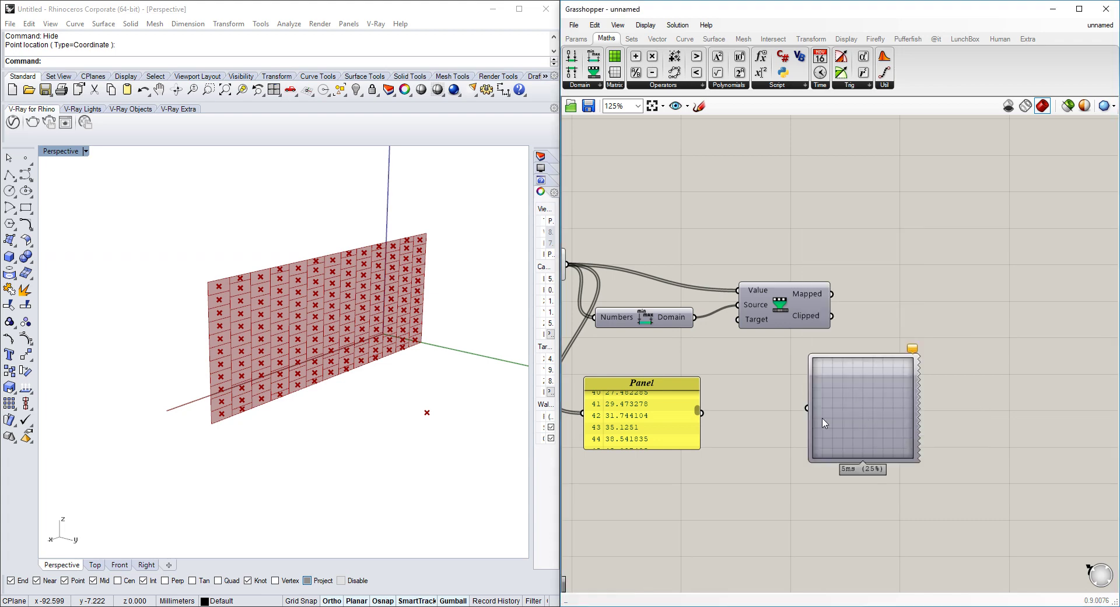
Replace the Quick Graph with a Graph Mapper placed beyond the Remap Numbers component
double_click(752, 438)
text(graph)
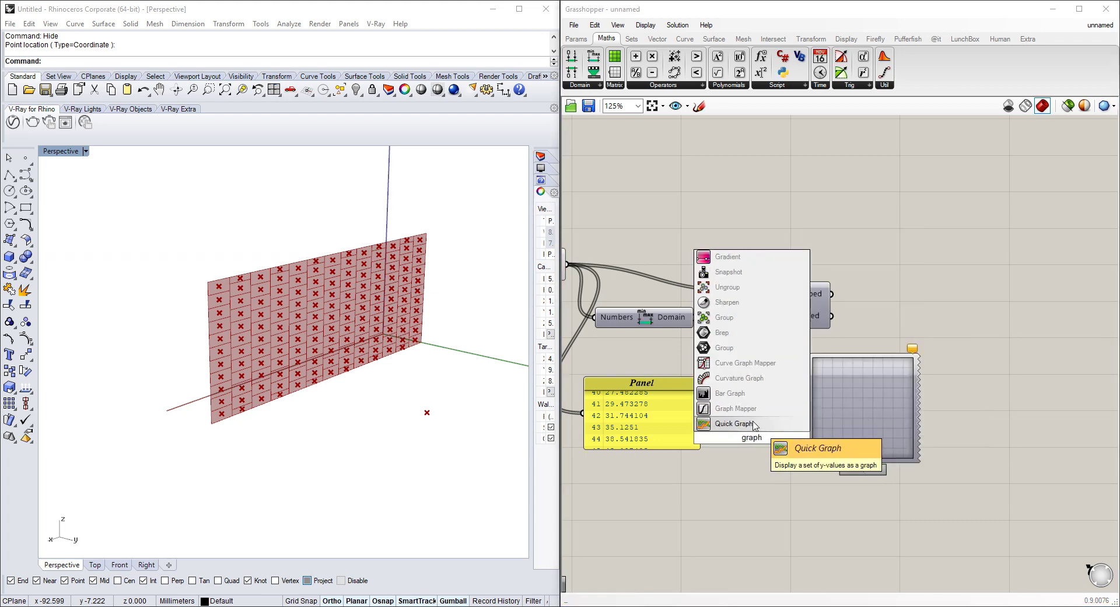
click(759, 424)
click(913, 414)
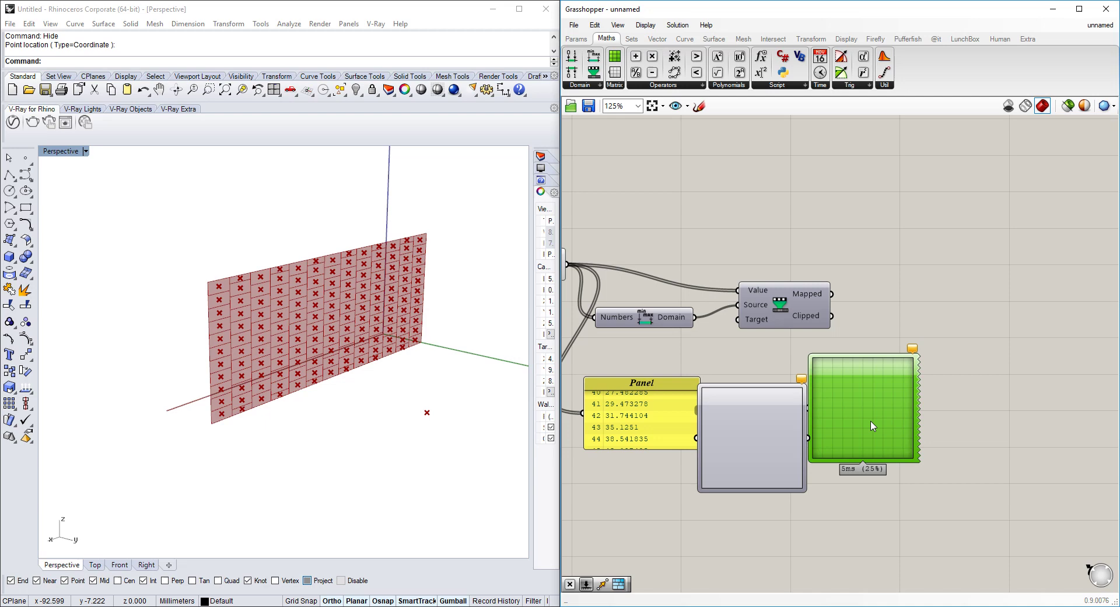
key(Delete)
drag(759, 430, 978, 373)
Set the Graph Mapper's graph type to Perlin
right_click(989, 366)
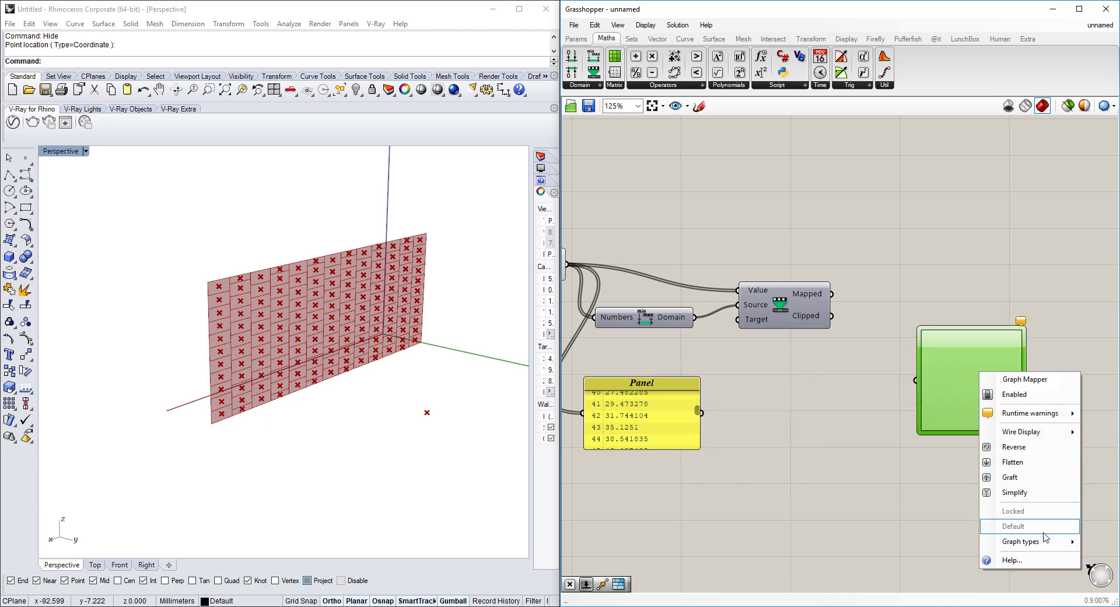
mouse_move(1044, 542)
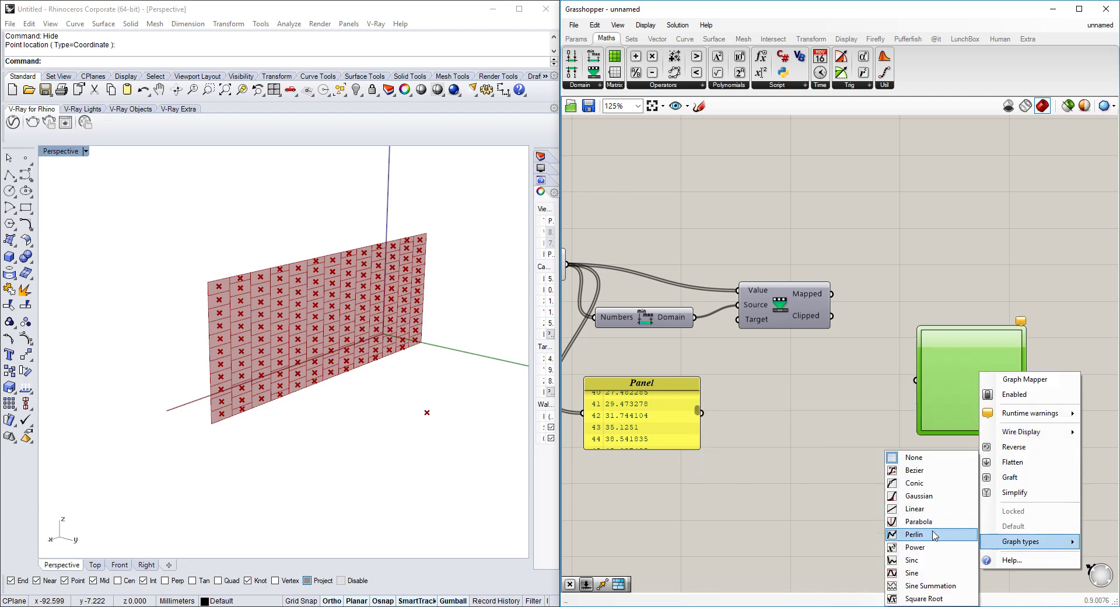
click(934, 543)
Reshape the Perlin curve by widening its horizontal handles, reducing its vertical handles slightly and raising the separate handle a little
scroll(937, 422, up, 4)
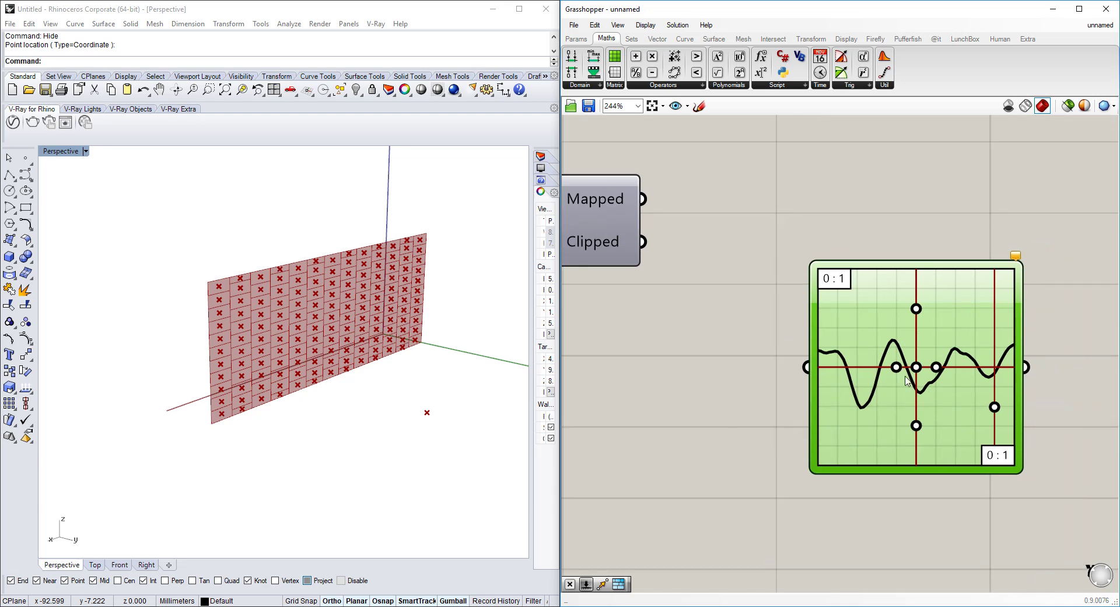
mouse_move(895, 367)
mouse_down()
mouse_move(875, 369)
mouse_move(892, 367)
mouse_up()
mouse_move(918, 308)
mouse_down()
mouse_move(933, 310)
mouse_move(924, 317)
mouse_up()
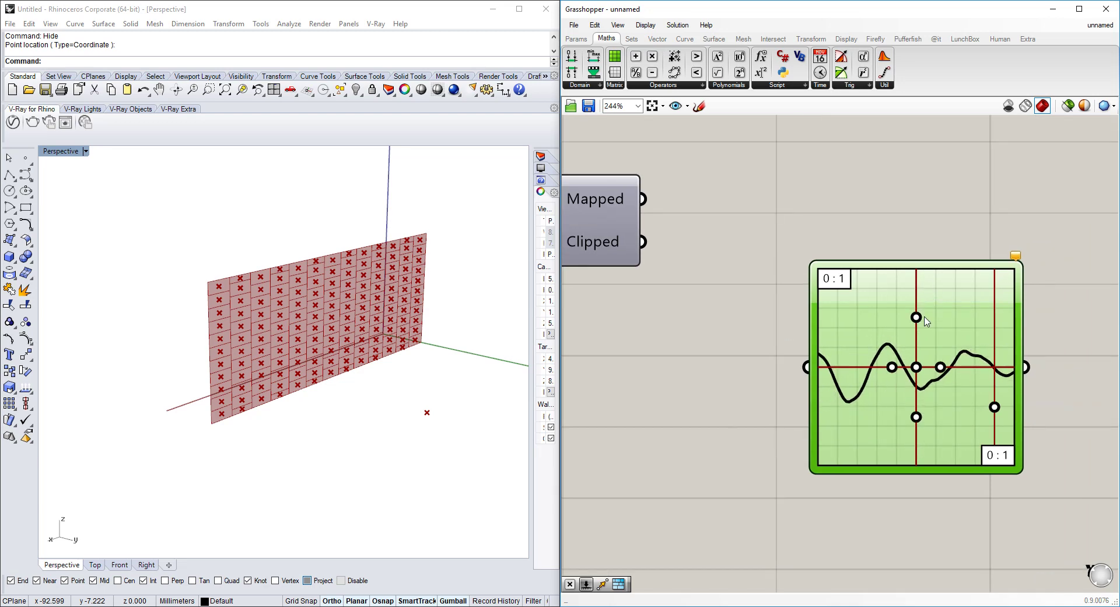
mouse_move(994, 408)
mouse_down()
mouse_move(994, 426)
mouse_move(994, 274)
mouse_move(995, 368)
mouse_move(972, 424)
mouse_move(972, 481)
mouse_move(977, 326)
mouse_move(975, 402)
mouse_up()
Connect Remap Numbers' Mapped output to the Graph Mapper's input
scroll(850, 347, down, 1)
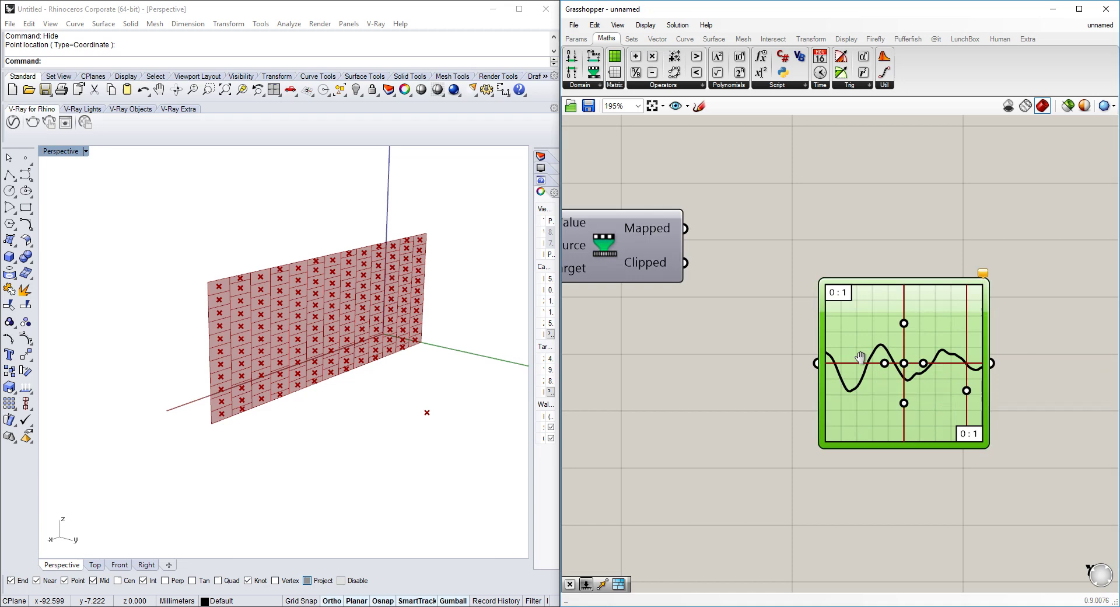
right_drag(851, 348, 903, 383)
right_drag(813, 312, 857, 320)
scroll(737, 250, down, 1)
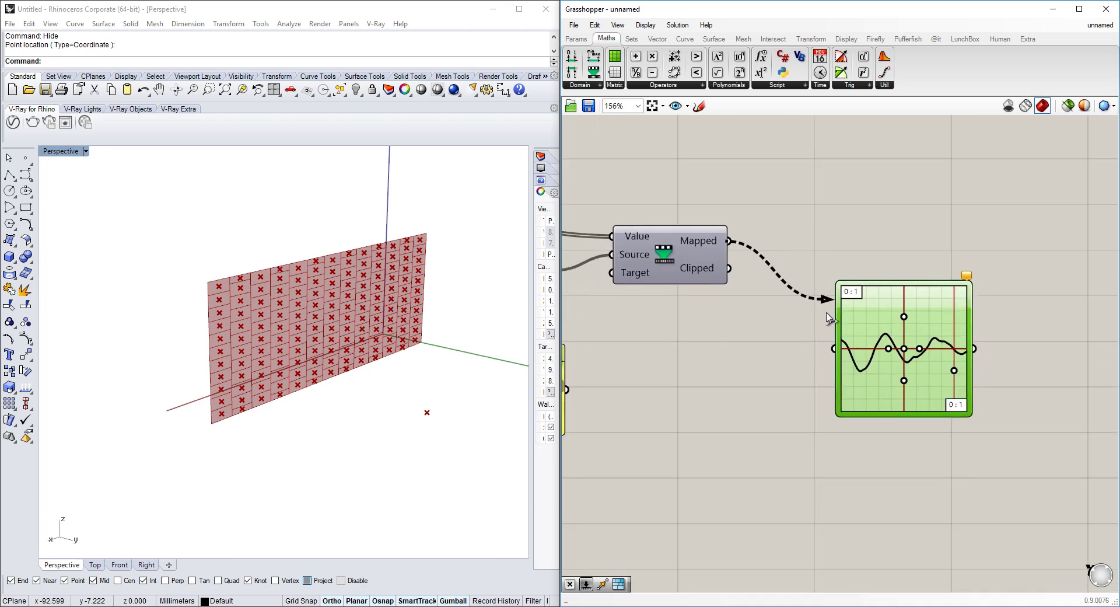
drag(827, 313, 832, 349)
right_drag(905, 334, 817, 346)
right_drag(909, 352, 896, 315)
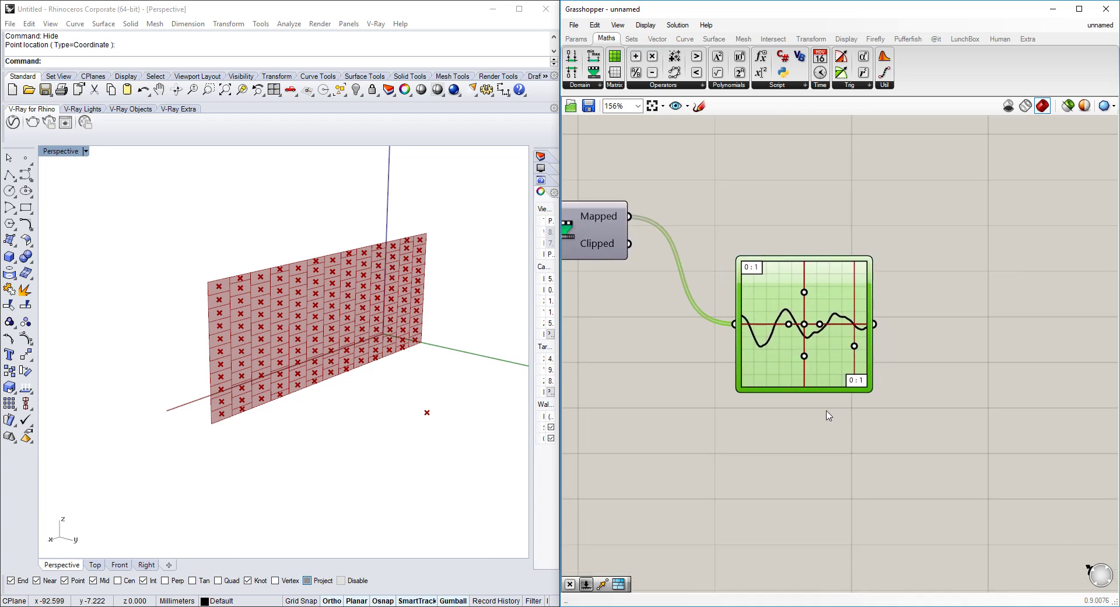
Examine the Graph Mapper's Perlin curve and its domain labels, and leave the component deselected
right_drag(589, 213, 660, 213)
right_drag(992, 355, 945, 356)
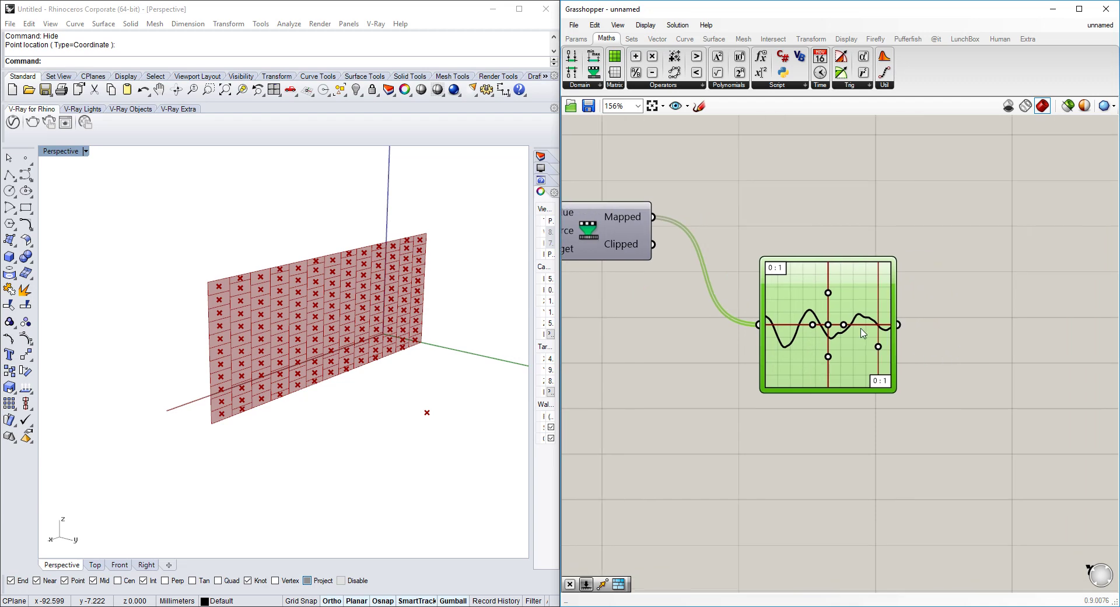
scroll(862, 333, up, 2)
scroll(867, 339, up, 1)
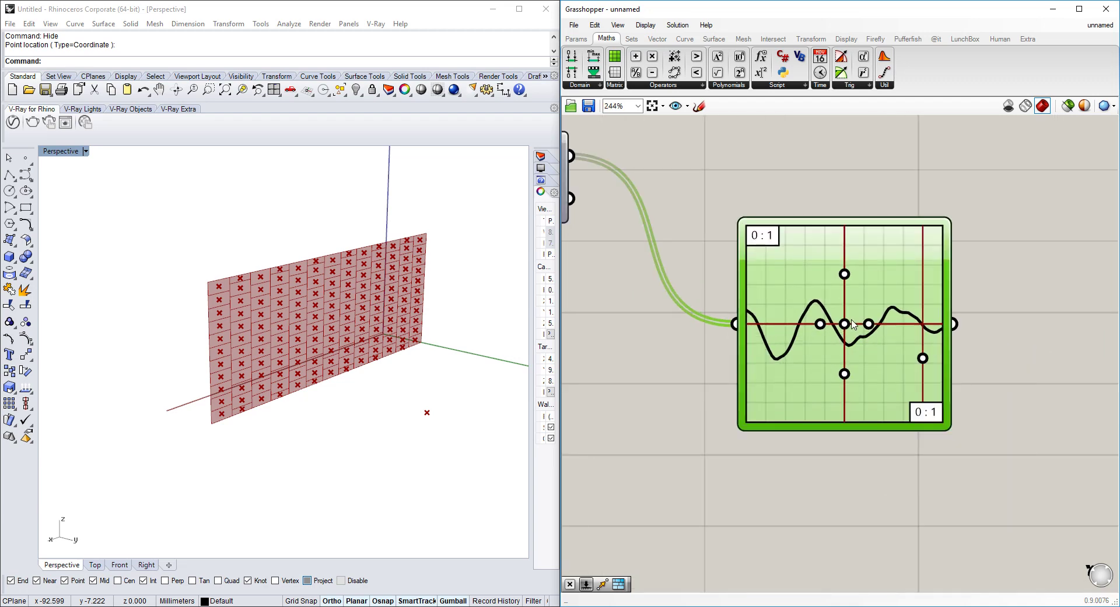
scroll(855, 314, down, 1)
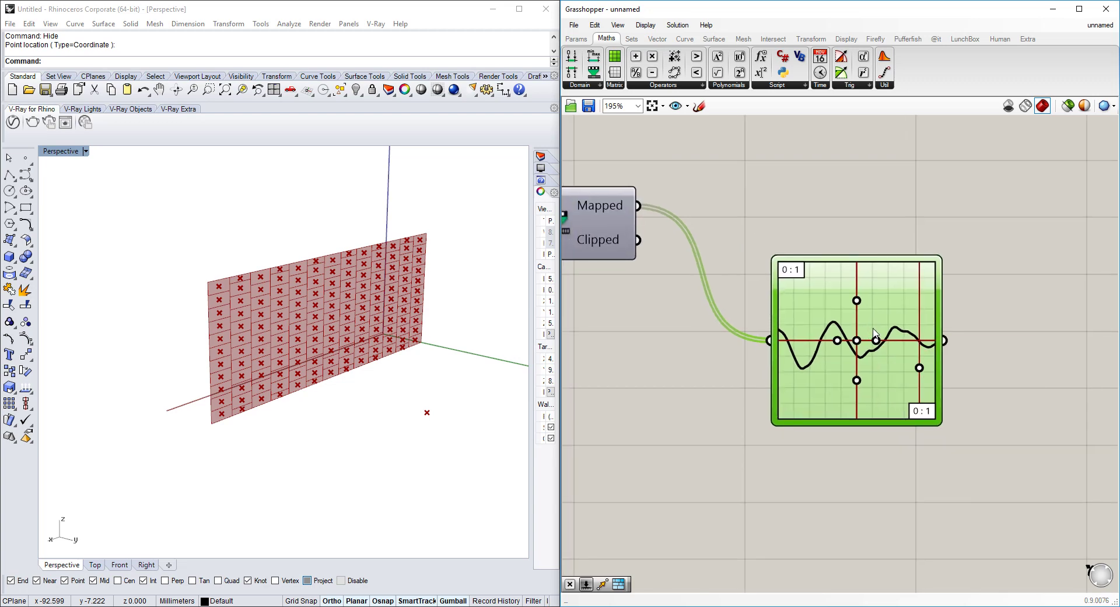
mouse_move(875, 333)
scroll(901, 388, down, 1)
click(946, 329)
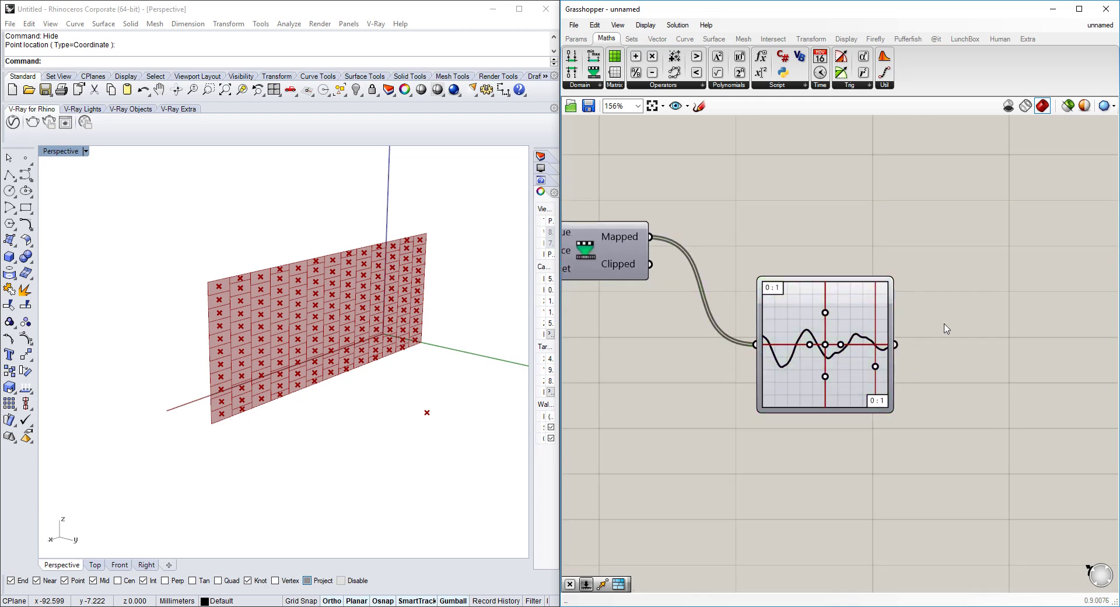
double_click(932, 311)
scroll(929, 338, down, 1)
double_click(946, 367)
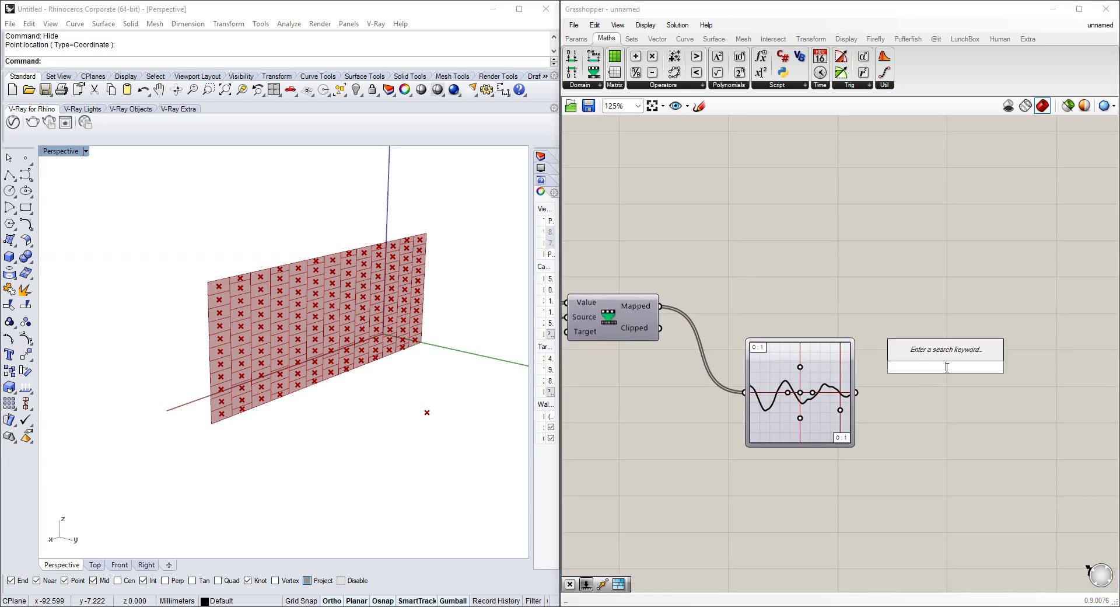
key(Escape)
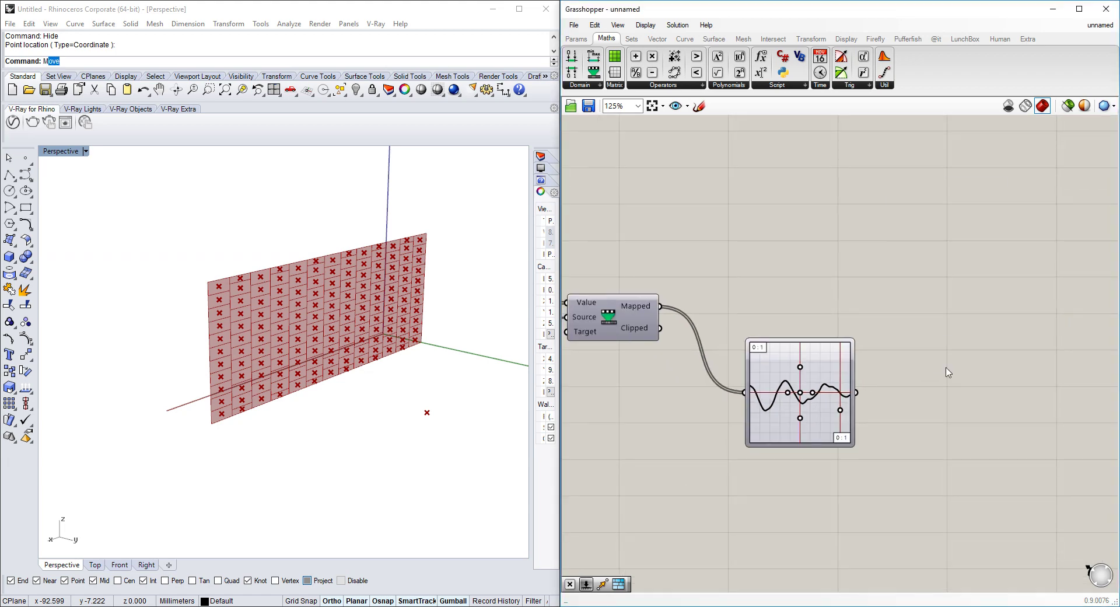
Add a Multiplication component below and beyond the Graph Mapper and connect the mapper's output to its input A
double_click(930, 397)
text(mut)
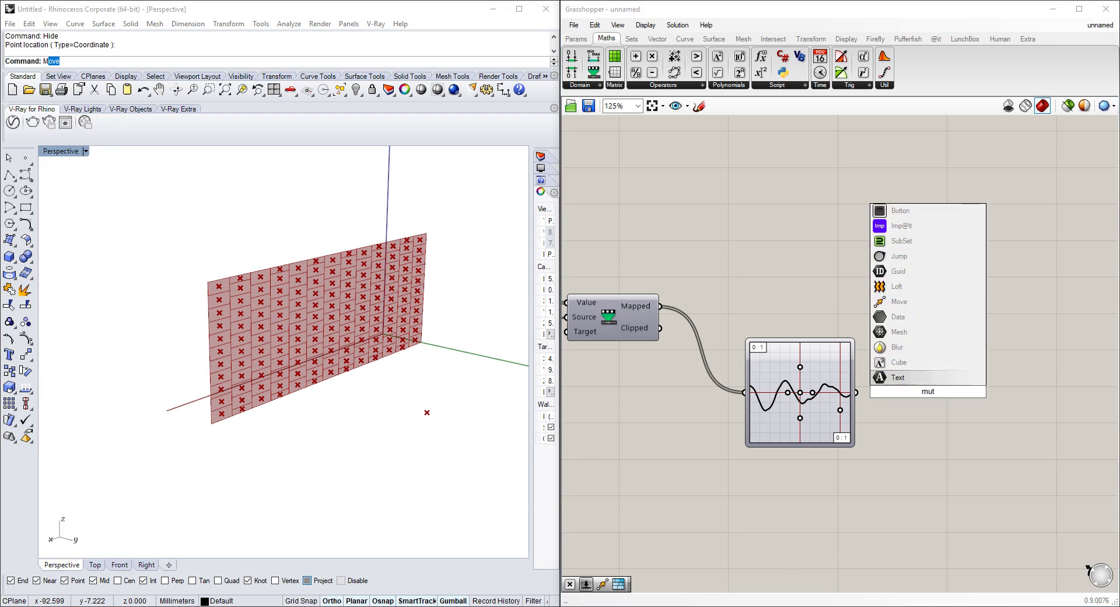
key(BackSpace)
text(lt)
click(900, 365)
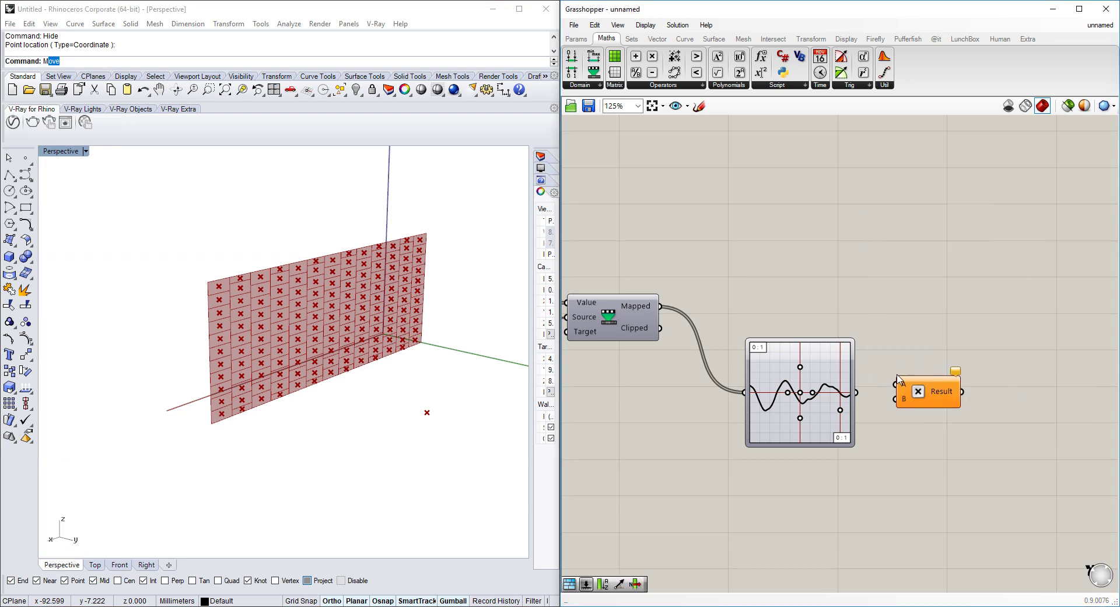
drag(907, 395, 923, 447)
right_drag(906, 454, 925, 416)
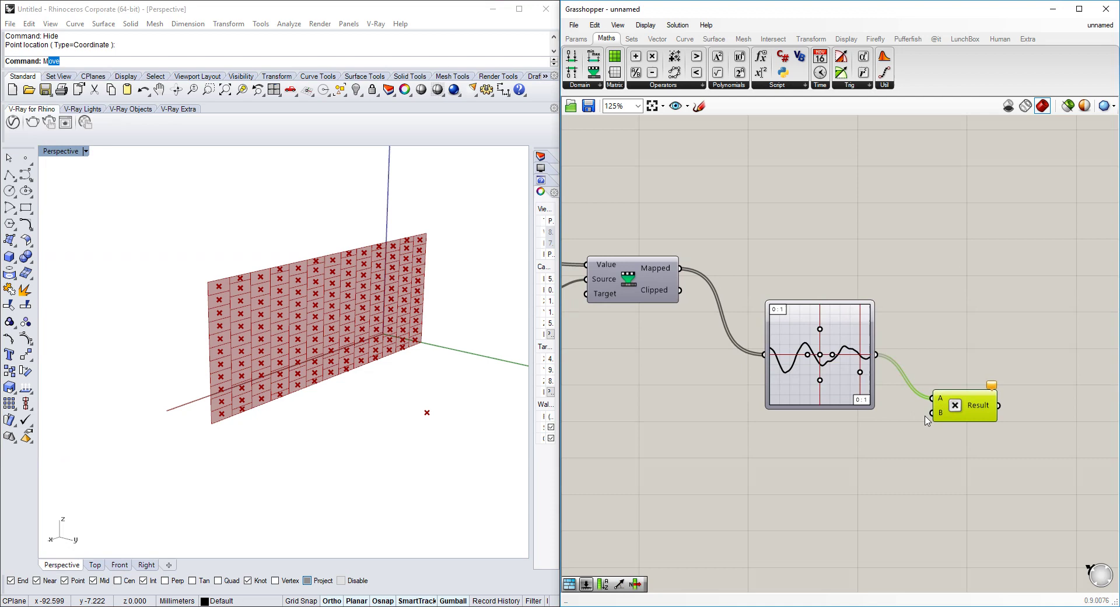
Add a number slider with the value 11 and connect it to the Multiplication component's input B
double_click(830, 466)
text(11)
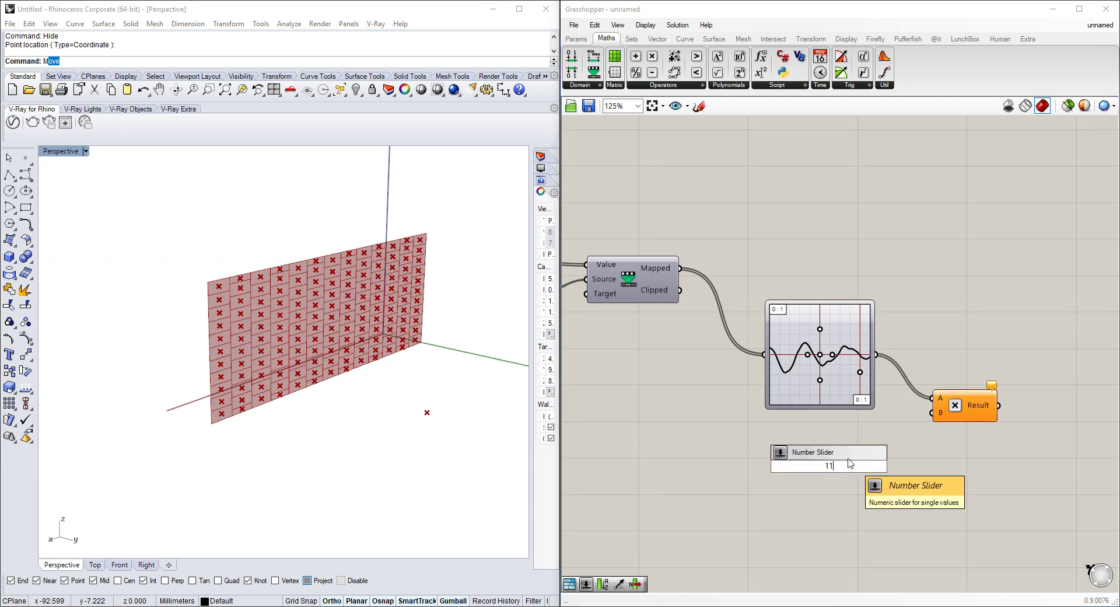
key(Return)
drag(907, 464, 932, 413)
right_drag(962, 383, 925, 412)
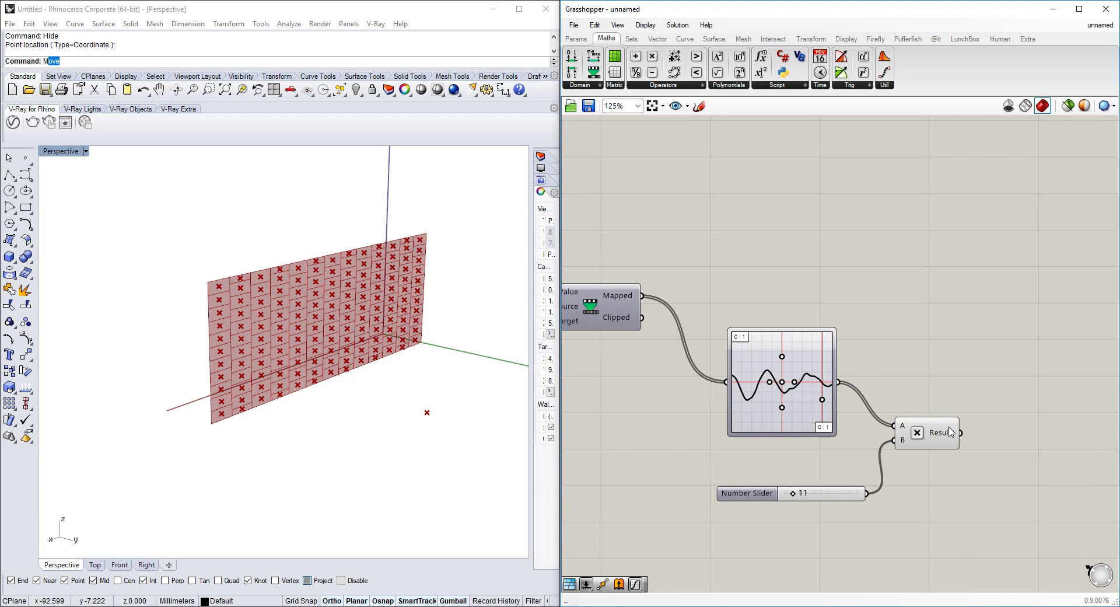
Add an Offset Surface component beyond the multiplication and connect the Panels output to its Surface input
scroll(947, 316, down, 1)
double_click(947, 313)
text(offset)
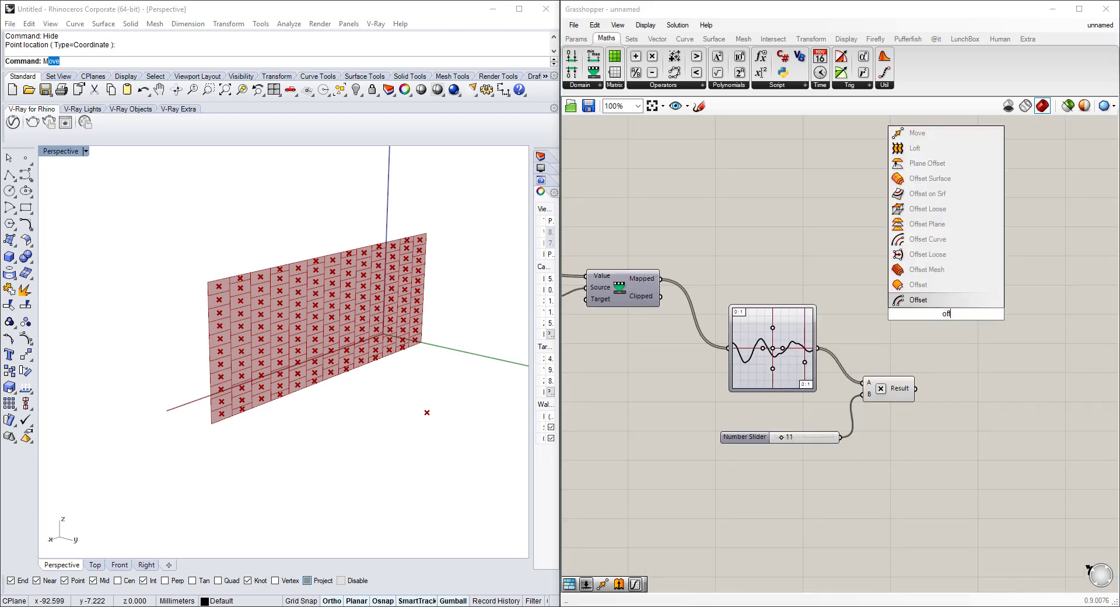
key(Return)
drag(942, 309, 988, 315)
scroll(960, 331, down, 1)
right_drag(957, 321, 1022, 324)
scroll(1018, 320, down, 3)
drag(1018, 318, 696, 273)
scroll(748, 301, up, 3)
scroll(732, 280, down, 4)
scroll(943, 292, up, 6)
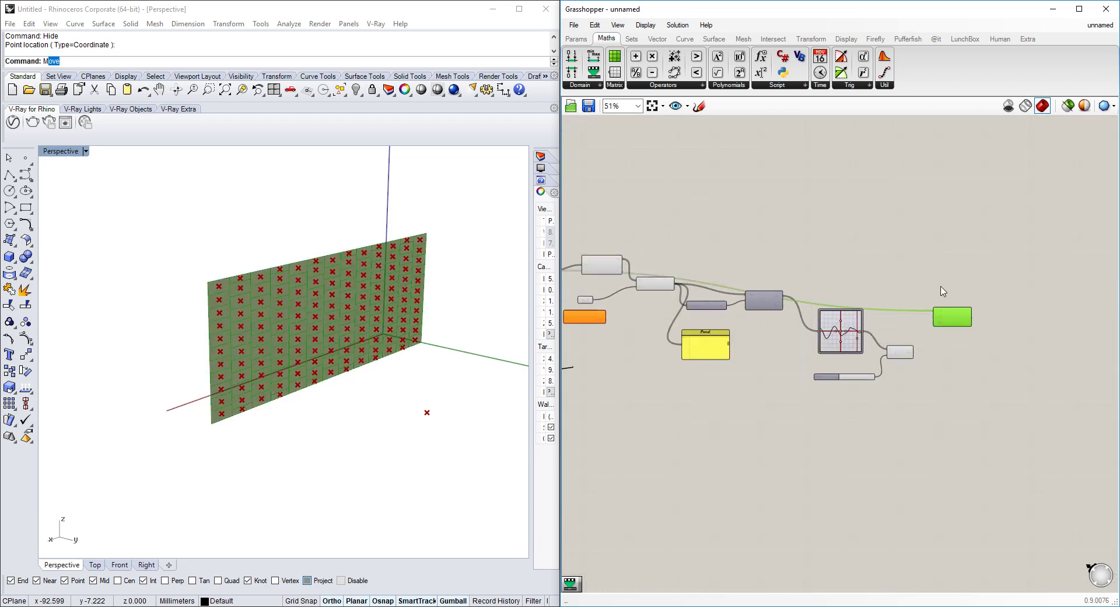
Connect the multiplication's Result to the Offset Surface's Distance input and inspect the offset panels in the perspective view
drag(888, 365, 923, 364)
right_drag(444, 333, 421, 357)
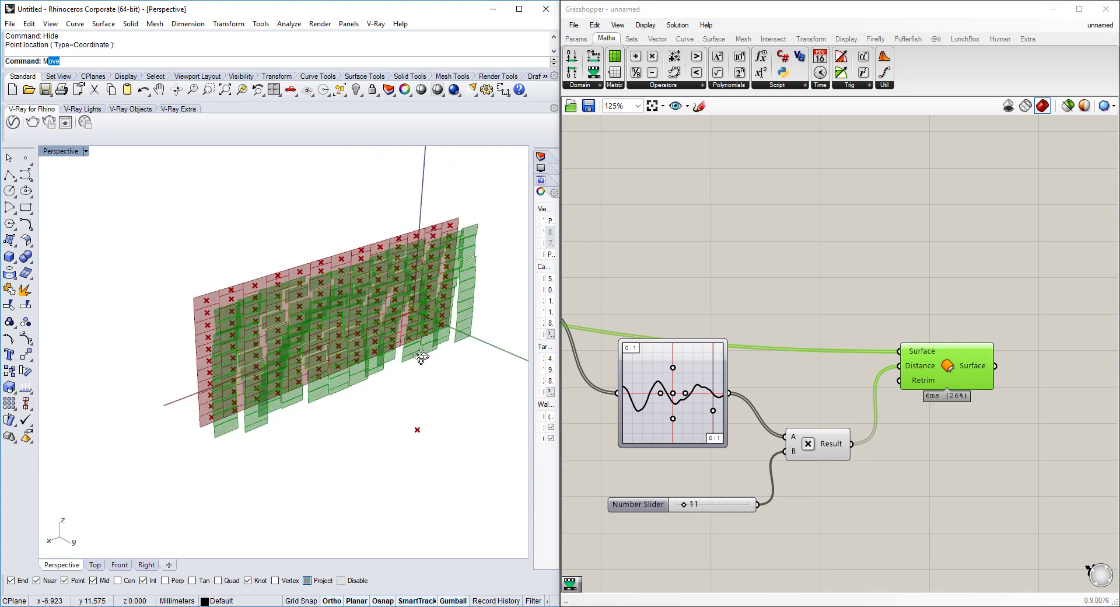
right_drag(926, 346, 908, 337)
right_drag(245, 292, 158, 326)
Add a Brep Edges component beyond the Offset Surface component
right_drag(1075, 334, 917, 303)
double_click(917, 299)
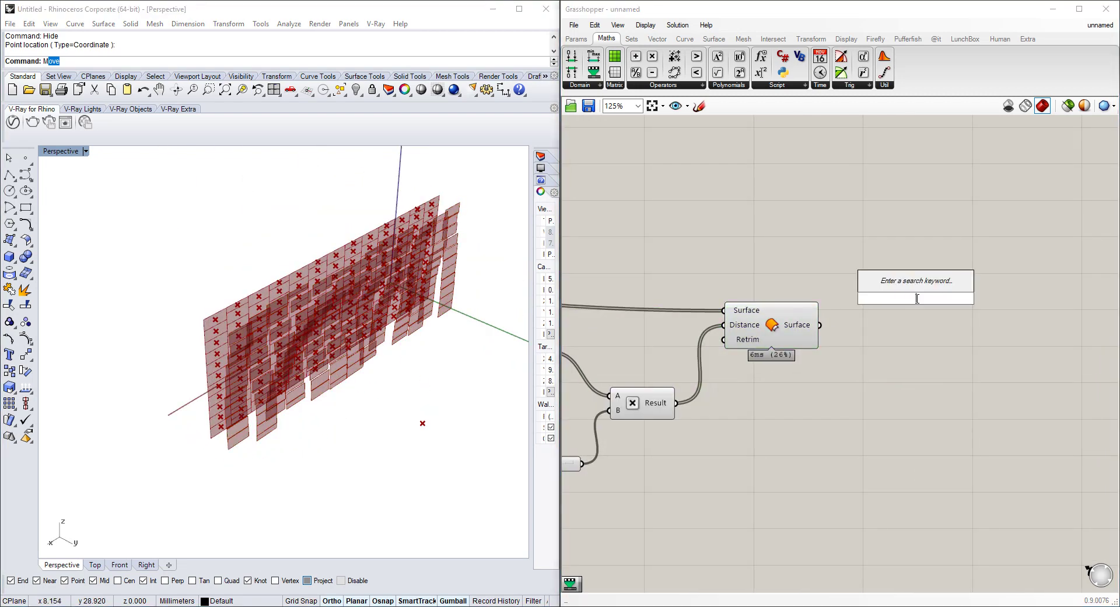
text(d)
key(BackSpace)
text(d)
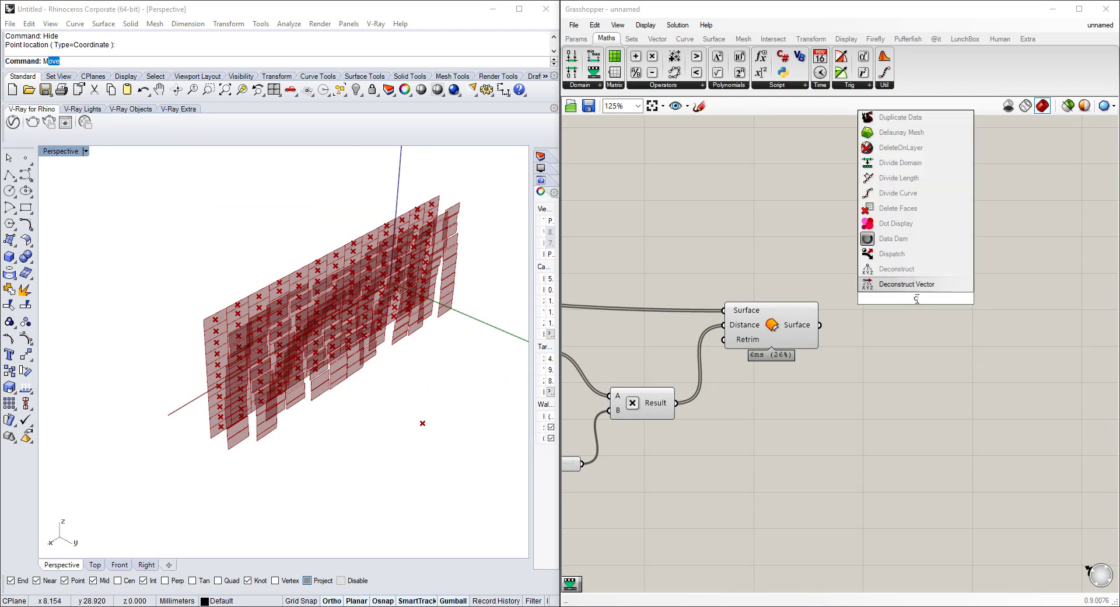
key(BackSpace)
text(brep edges)
click(919, 284)
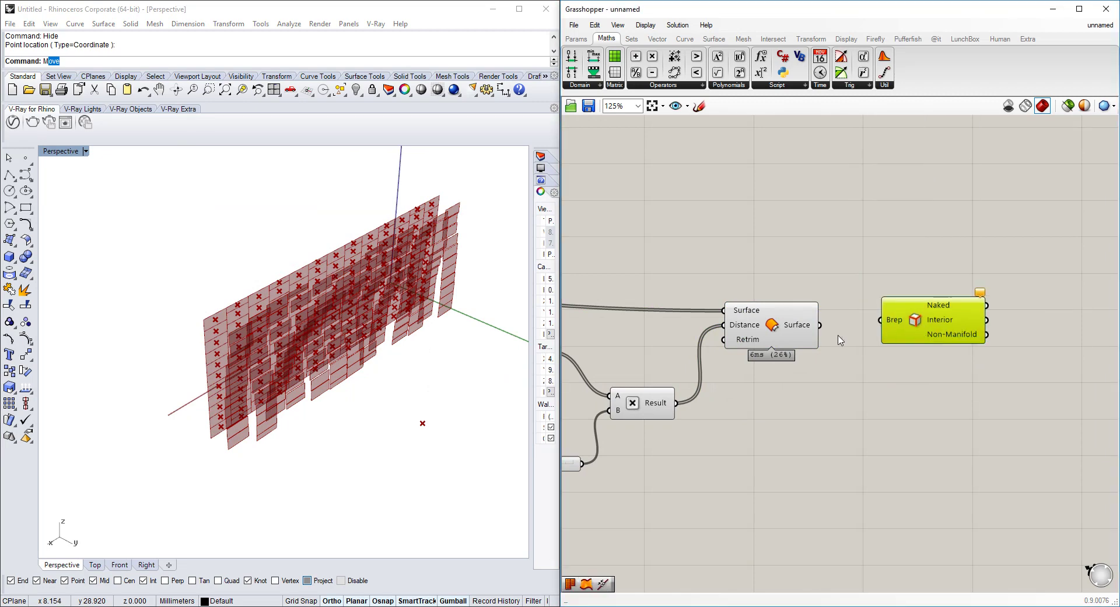
Feed the offset Surface output into Brep Edges, and place a second Brep Edges below it fed by the original Panels
drag(824, 325, 718, 354)
scroll(959, 433, down, 5)
scroll(633, 352, up, 4)
scroll(718, 354, down, 5)
scroll(984, 374, up, 7)
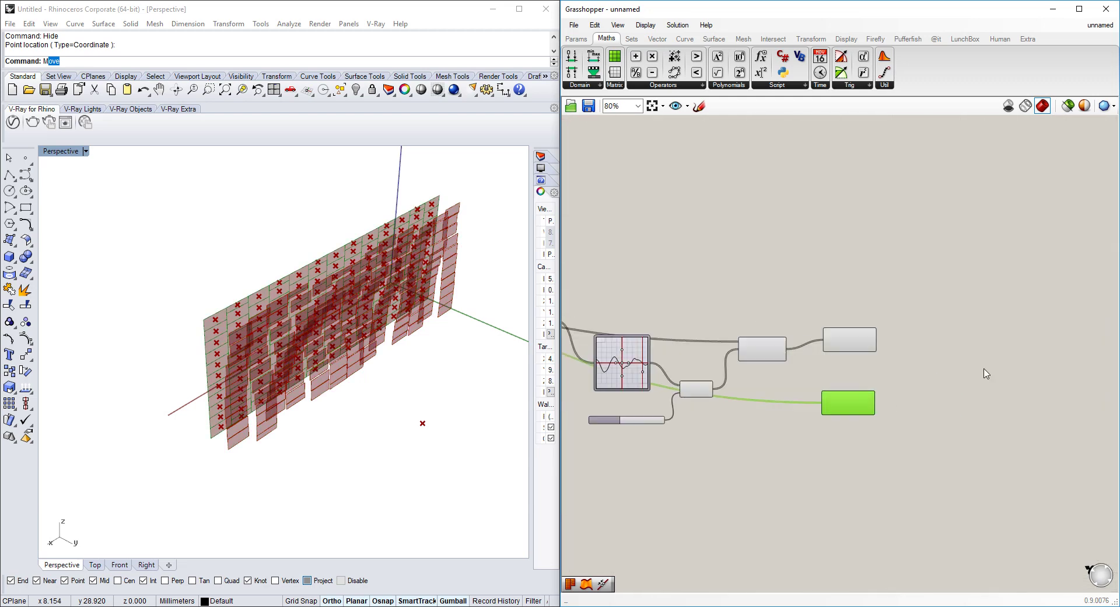
right_drag(828, 320, 820, 270)
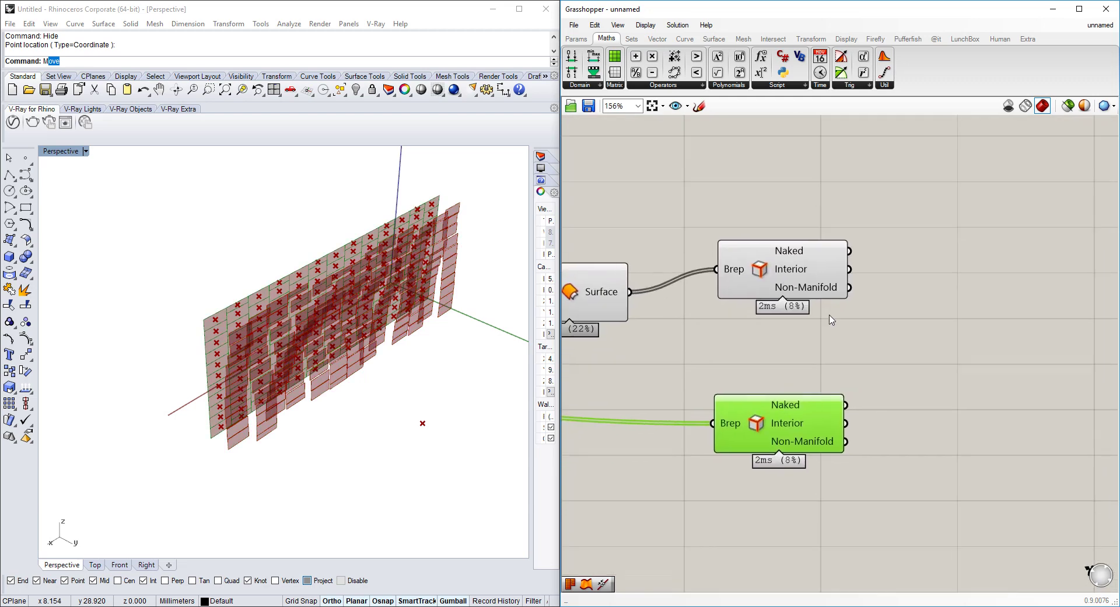
Add a Ruled Surface component and connect the upper and lower Naked edge outputs to Curve A and Curve B
double_click(892, 367)
text(ruled)
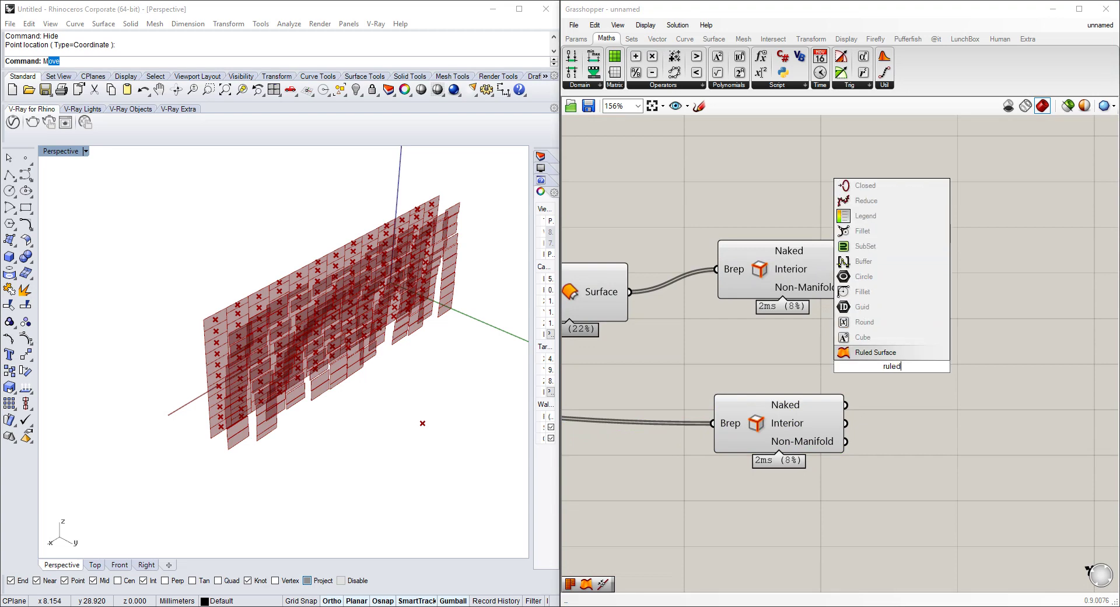
key(Return)
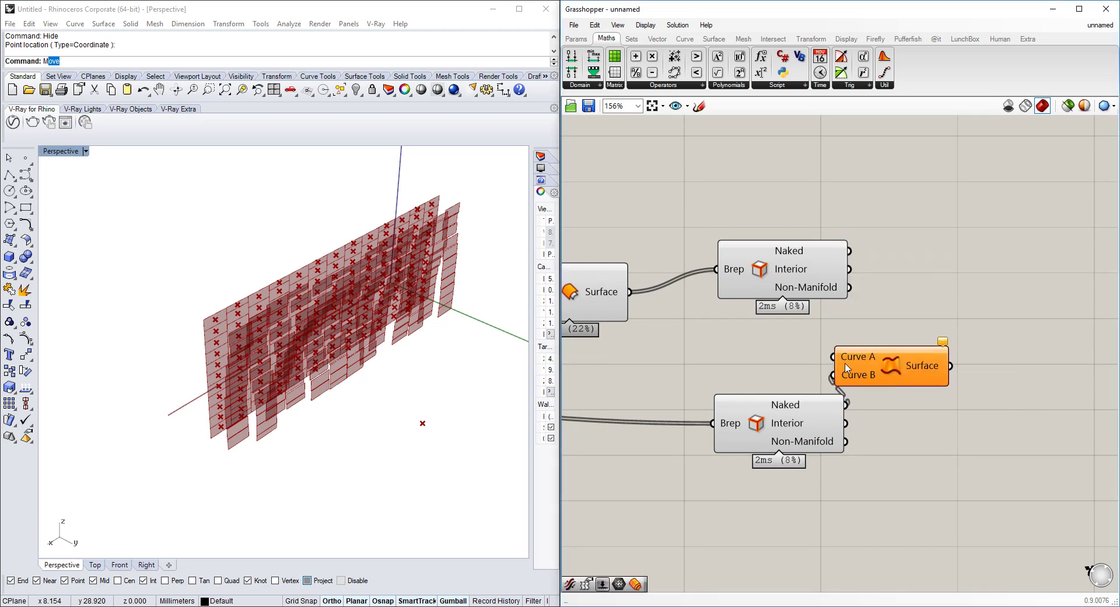
drag(847, 367, 864, 262)
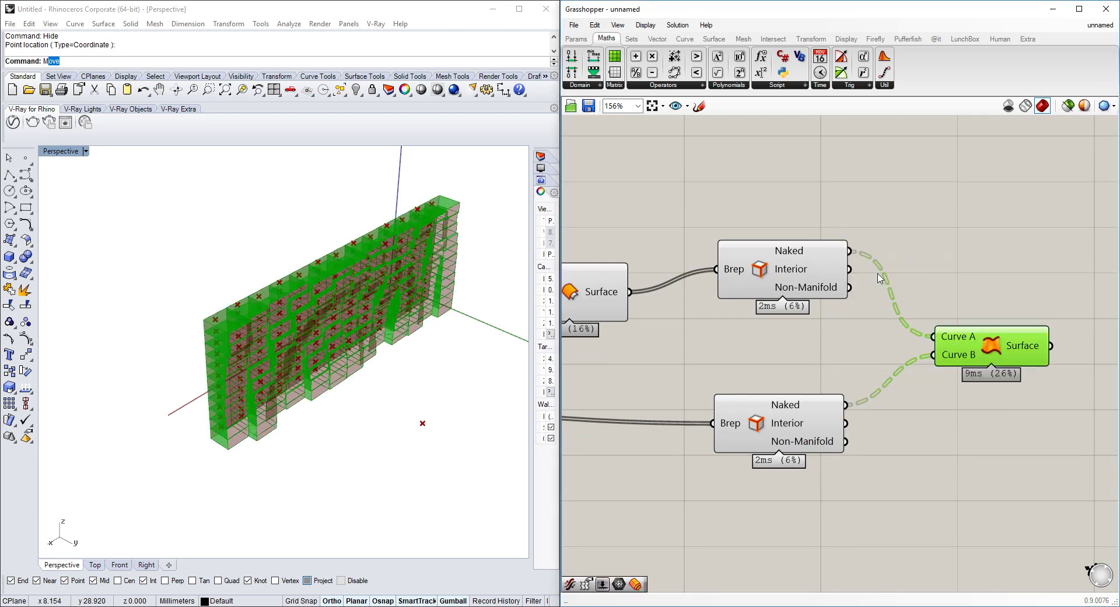
Turn off the preview of both Brep Edges components
scroll(807, 284, down, 2)
right_drag(688, 288, 746, 284)
click(715, 288)
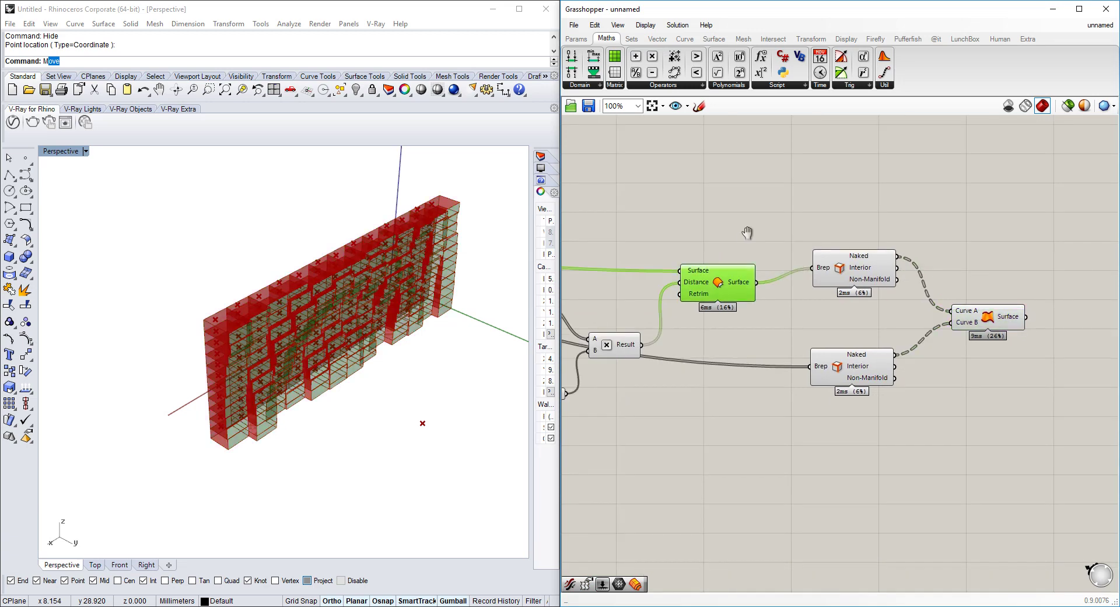
right_drag(818, 271, 883, 280)
drag(952, 218, 915, 407)
middle_click(913, 269)
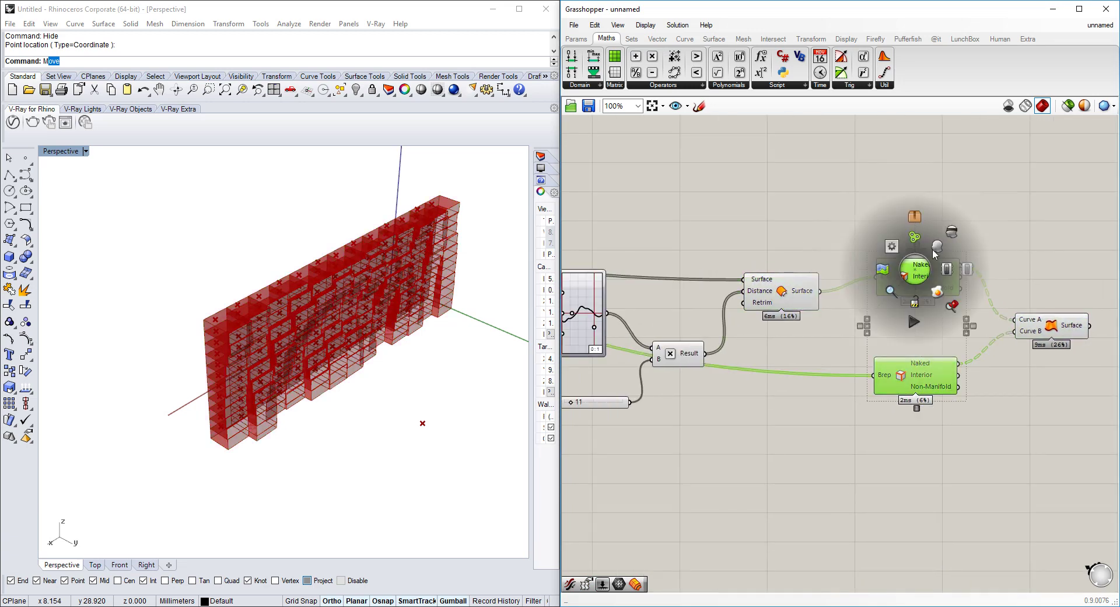
click(931, 249)
Select the attractor point parameter and shift its point slightly along the X axis in the Rhino viewport
scroll(680, 332, down, 2)
right_drag(680, 331, 961, 289)
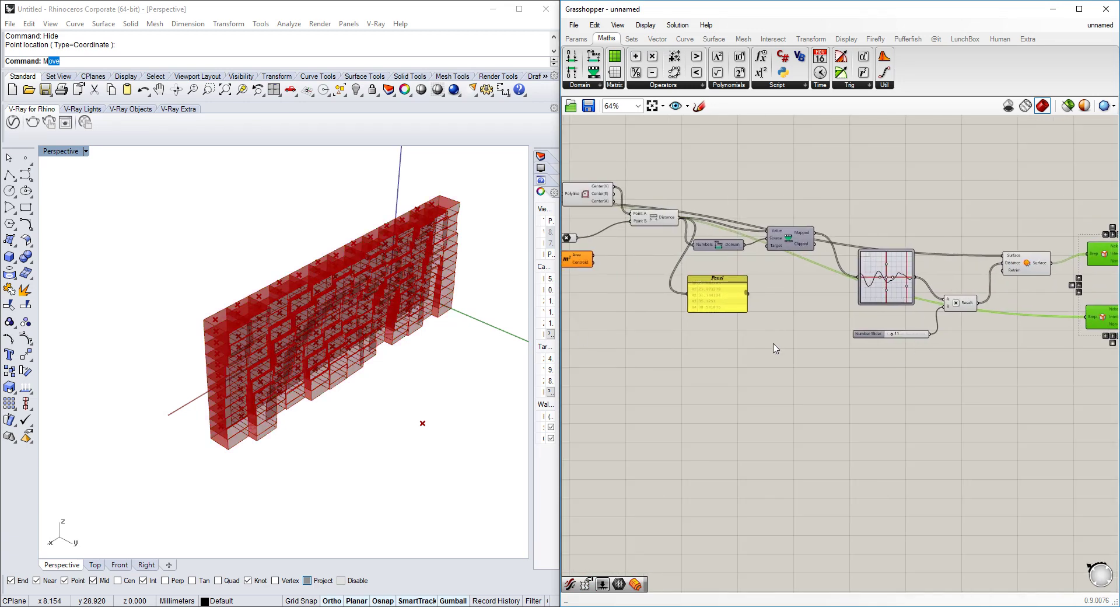
mouse_move(367, 309)
right_down()
mouse_move(323, 274)
mouse_move(358, 303)
mouse_move(379, 304)
right_up()
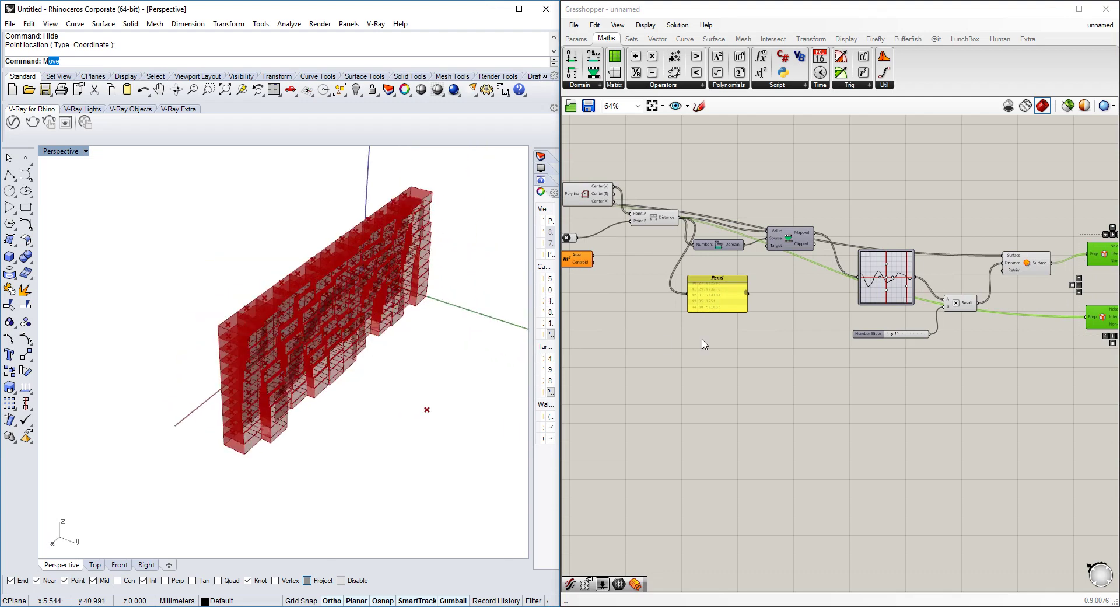
right_drag(702, 340, 882, 339)
scroll(674, 221, up, 2)
click(787, 247)
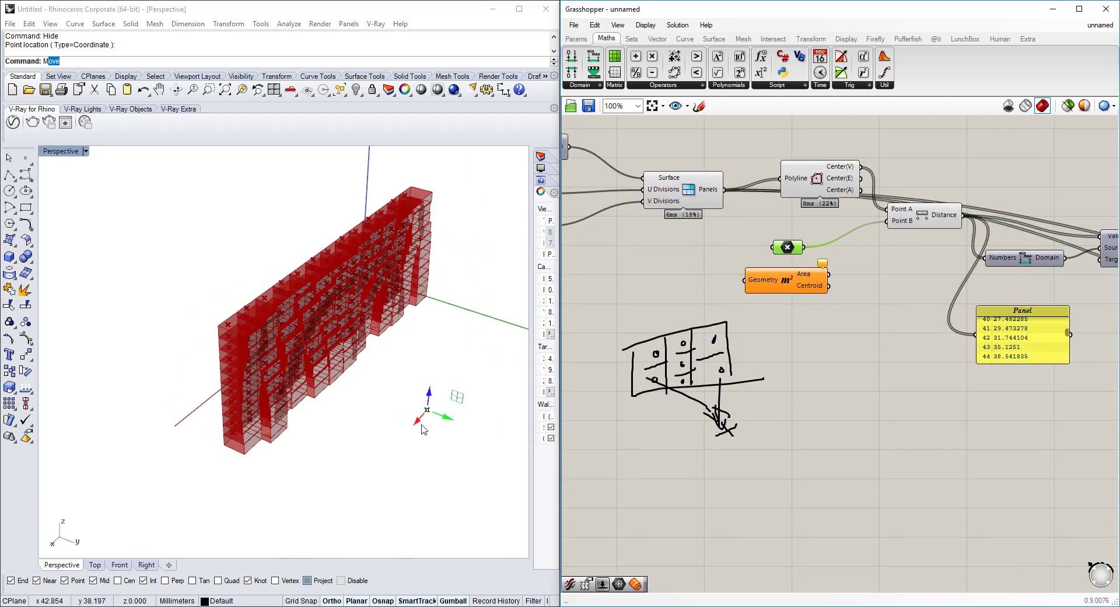
mouse_move(422, 424)
mouse_down()
mouse_move(306, 435)
mouse_move(411, 414)
mouse_move(408, 432)
mouse_up()
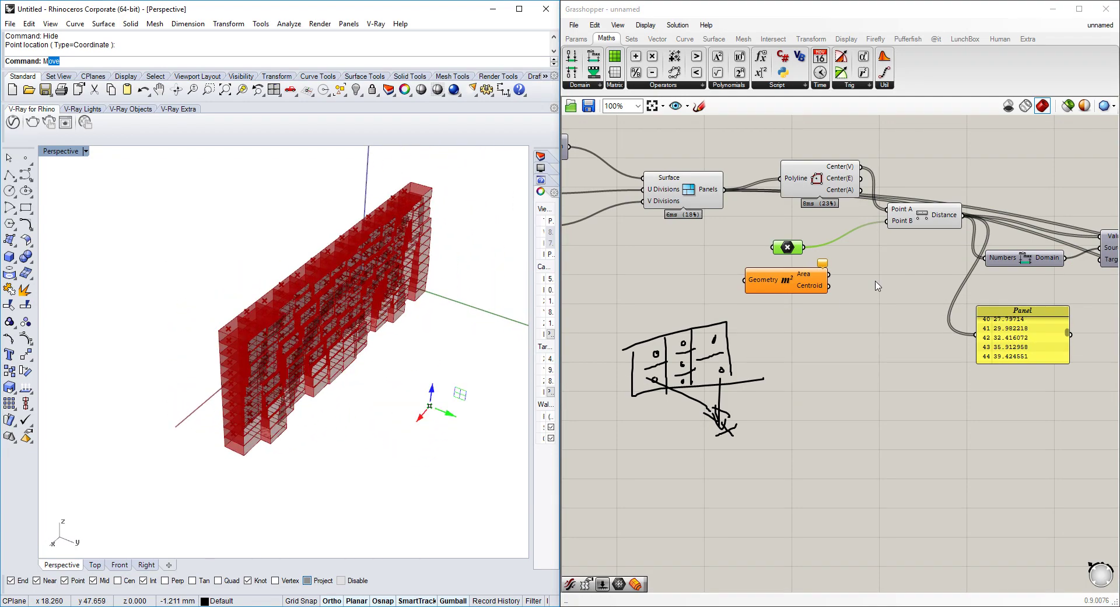
Turn off the preview of the Polygon Center and Distance components
right_drag(879, 192, 936, 256)
scroll(936, 256, down, 1)
drag(928, 194, 860, 303)
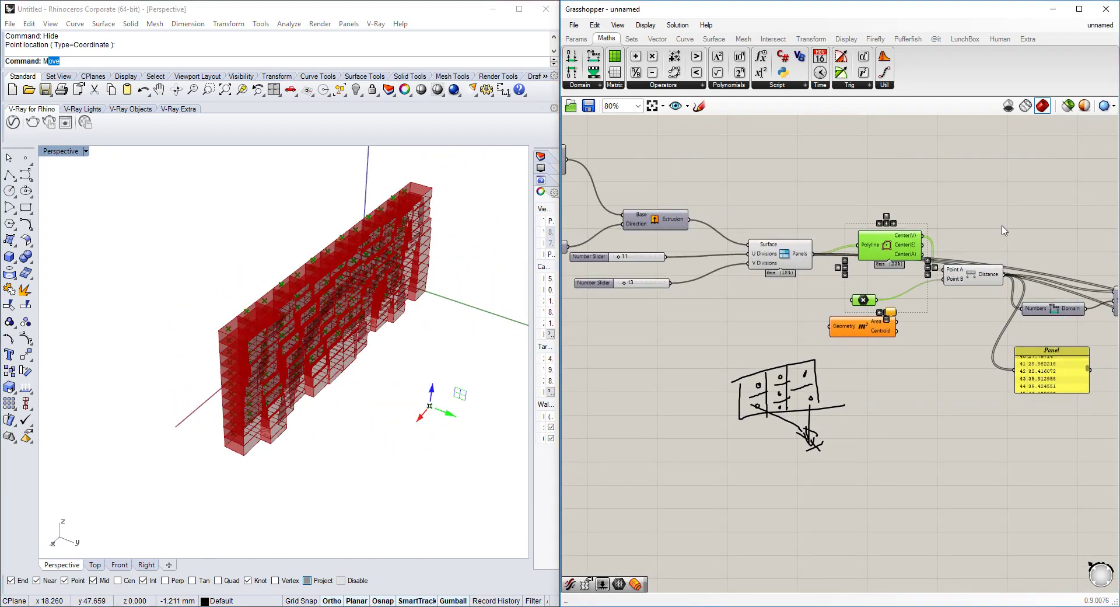
drag(1013, 205, 883, 270)
middle_click(893, 246)
click(931, 207)
Add a Merge component beyond the Ruled Surface component
right_drag(1094, 240, 556, 195)
right_drag(1017, 325, 797, 334)
double_click(977, 273)
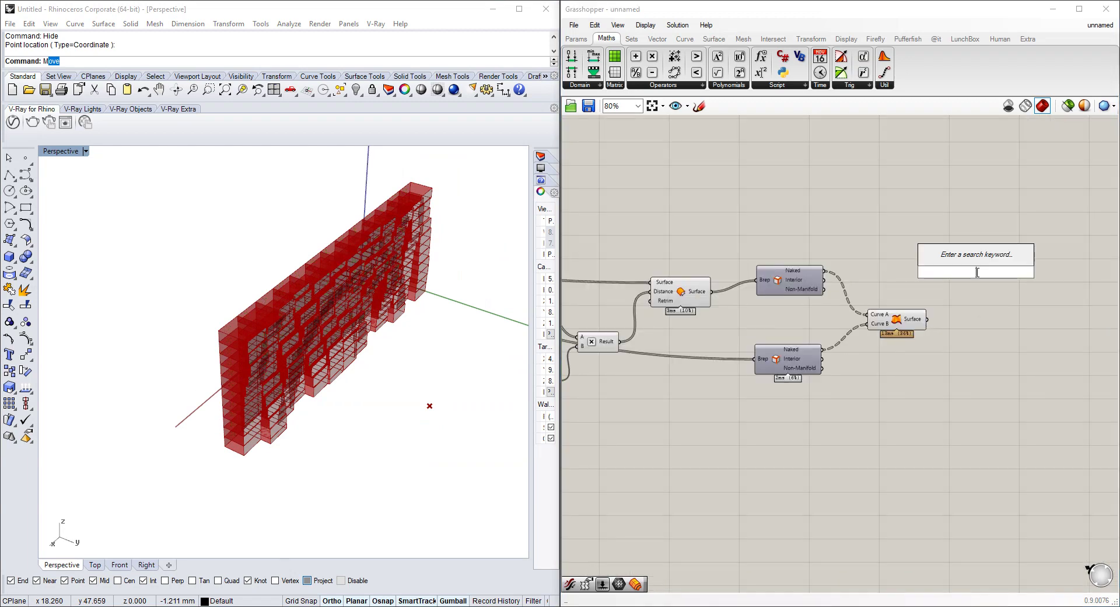
text(merge)
key(Return)
scroll(937, 318, up, 1)
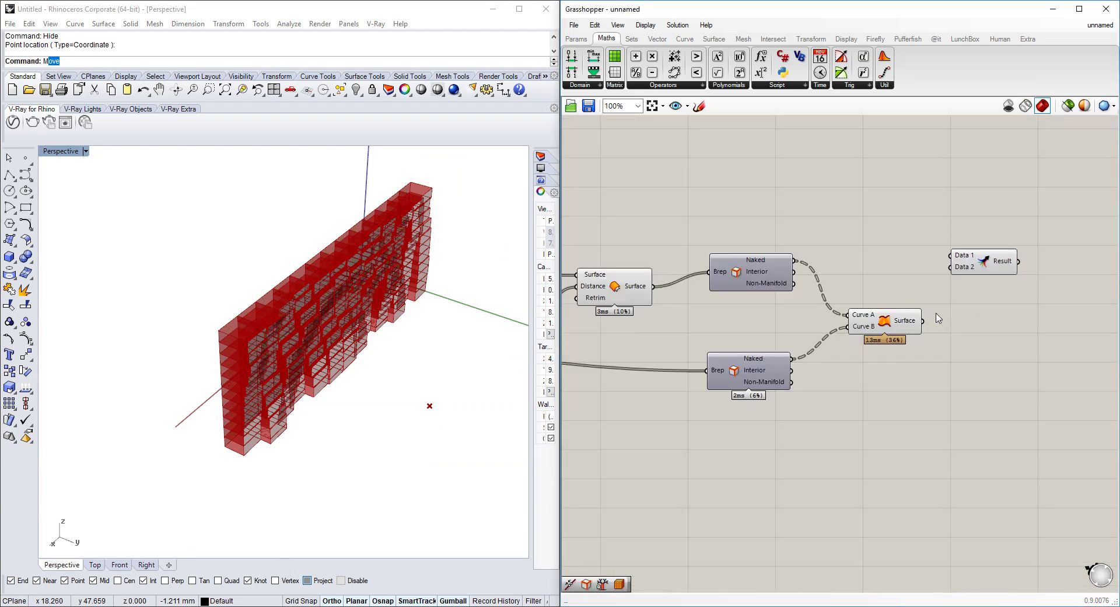
Connect the ruled surfaces, the original Panels and the offset surfaces to Merge inputs D1, D2 and D3
scroll(968, 275, down, 4)
drag(951, 266, 685, 234)
scroll(716, 255, up, 4)
scroll(960, 265, down, 4)
scroll(694, 259, up, 3)
scroll(823, 237, down, 3)
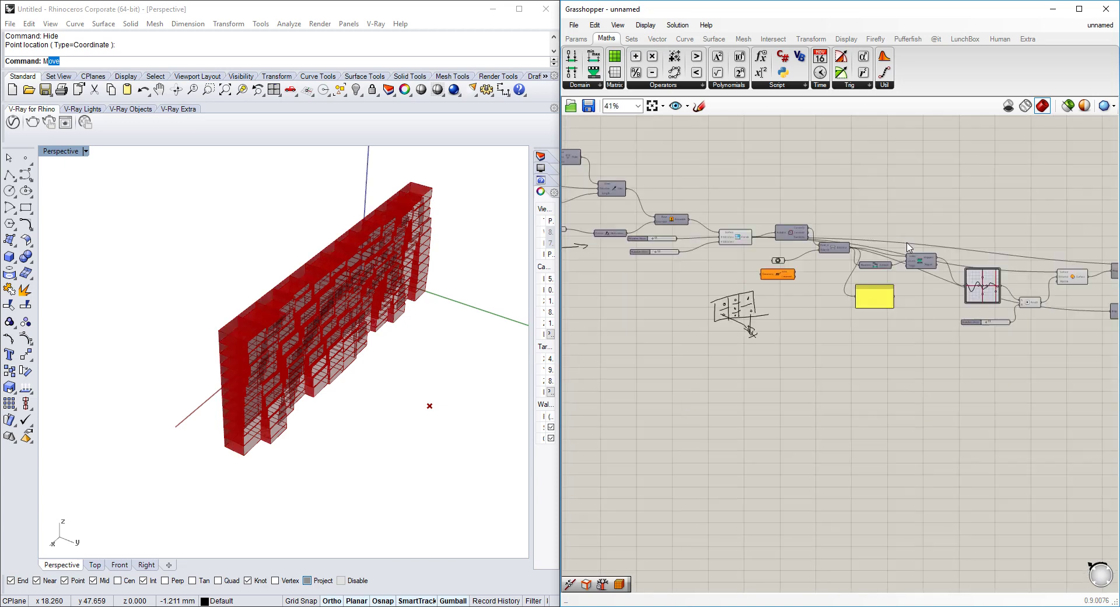
right_drag(1103, 279, 825, 272)
scroll(825, 272, up, 2)
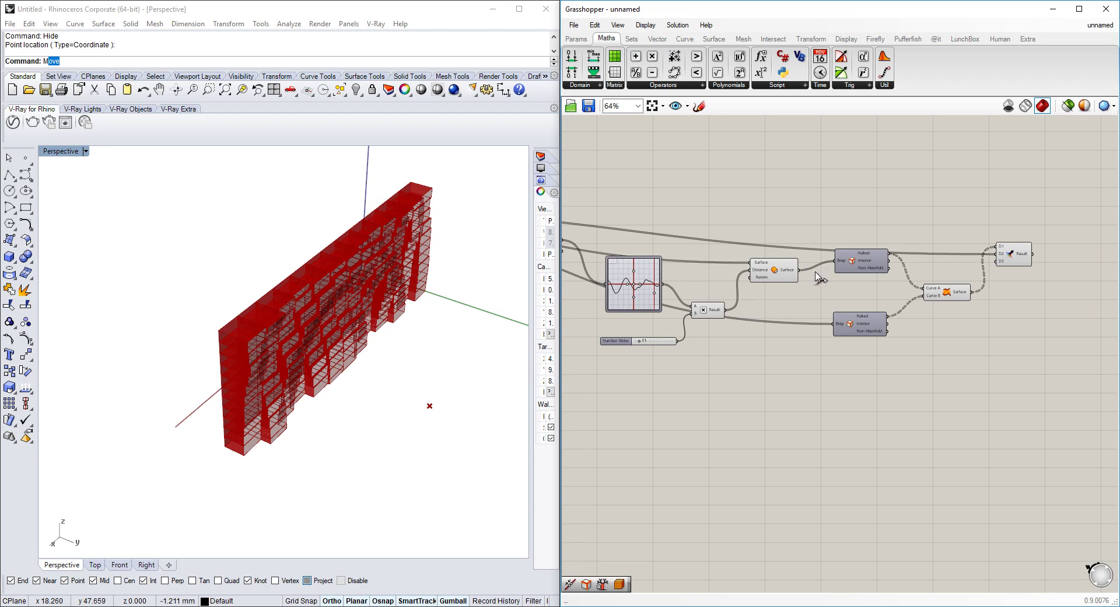
drag(989, 263, 996, 261)
Turn off the preview of the Extrusion and the surface panel division component
scroll(992, 263, down, 2)
right_drag(569, 233, 849, 241)
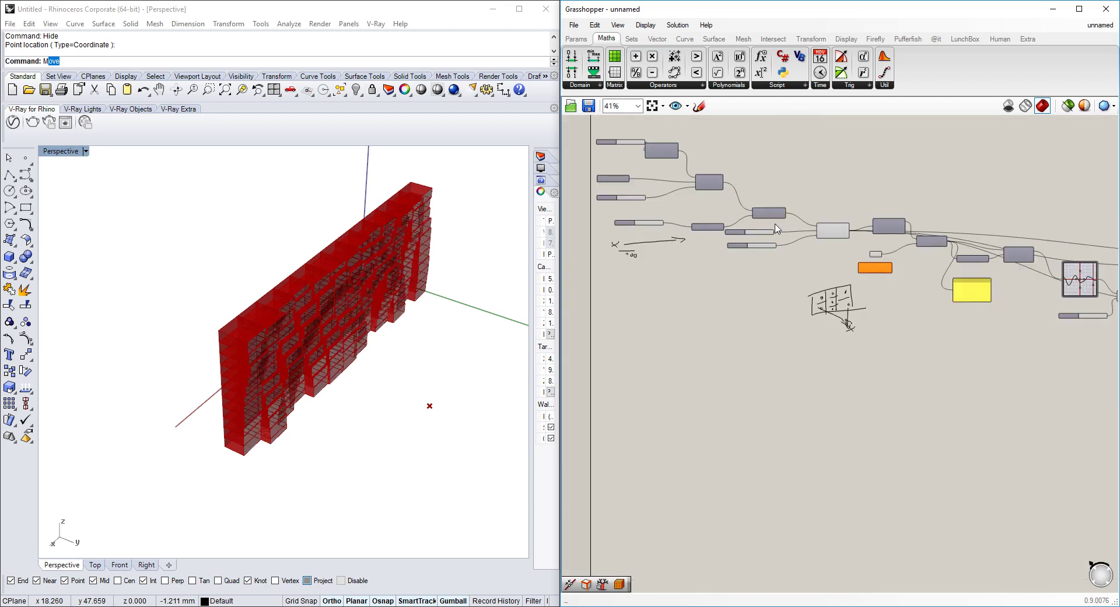
drag(845, 175, 782, 252)
middle_click(823, 233)
click(860, 194)
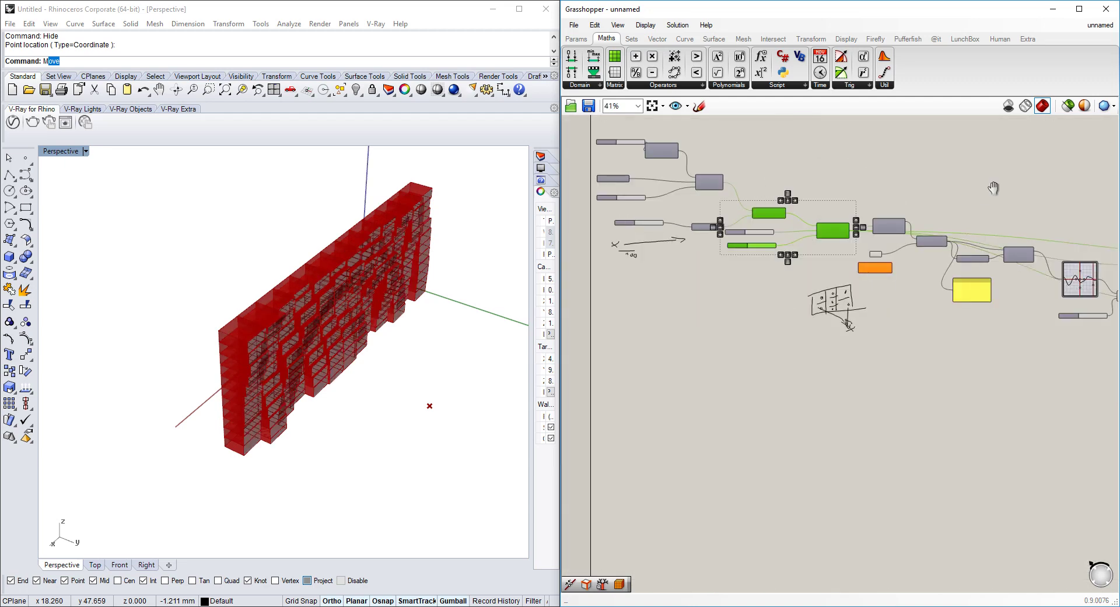
Turn off the preview of the Offset Surface, both Brep Edges and the Ruled Surface components
right_drag(995, 188, 602, 177)
scroll(911, 227, up, 3)
drag(912, 228, 642, 434)
middle_click(627, 286)
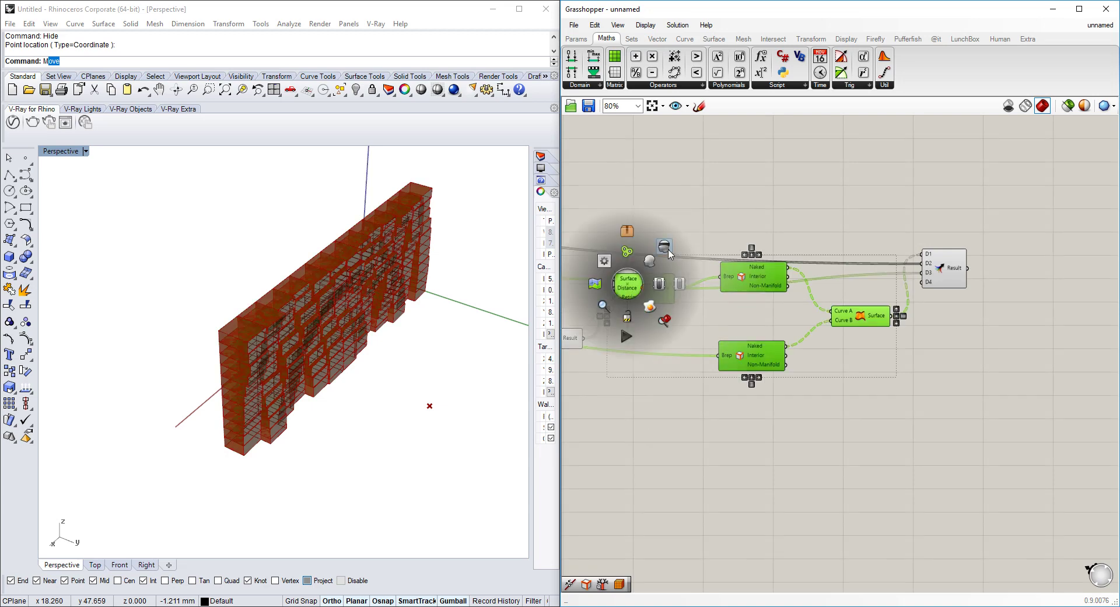
click(664, 247)
Check the Merge result's data tree and graft its D2 input
scroll(986, 273, up, 3)
click(986, 273)
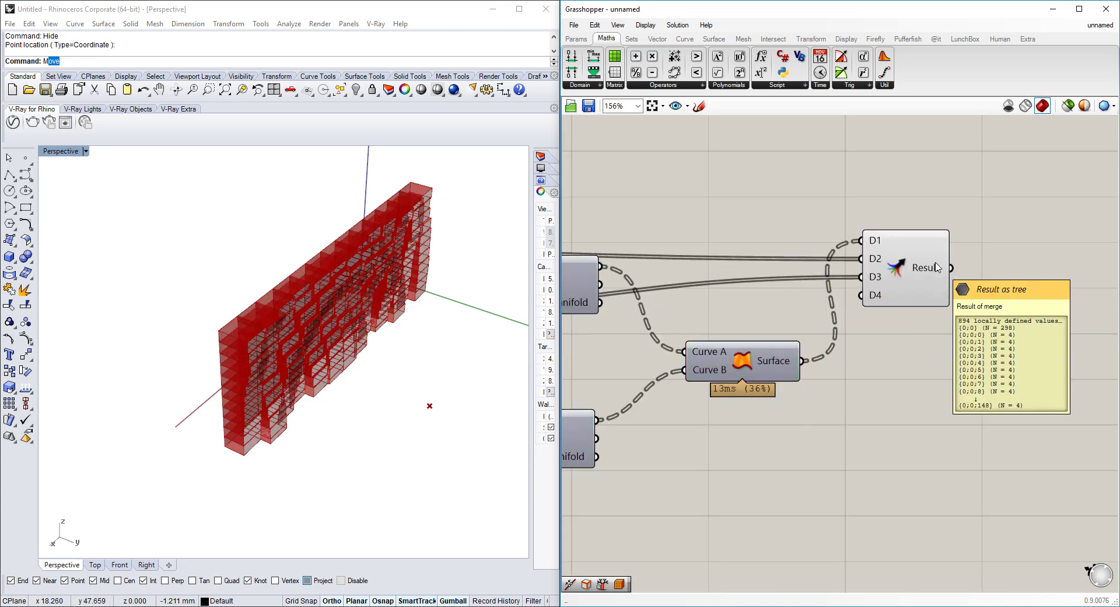
right_click(880, 266)
click(914, 378)
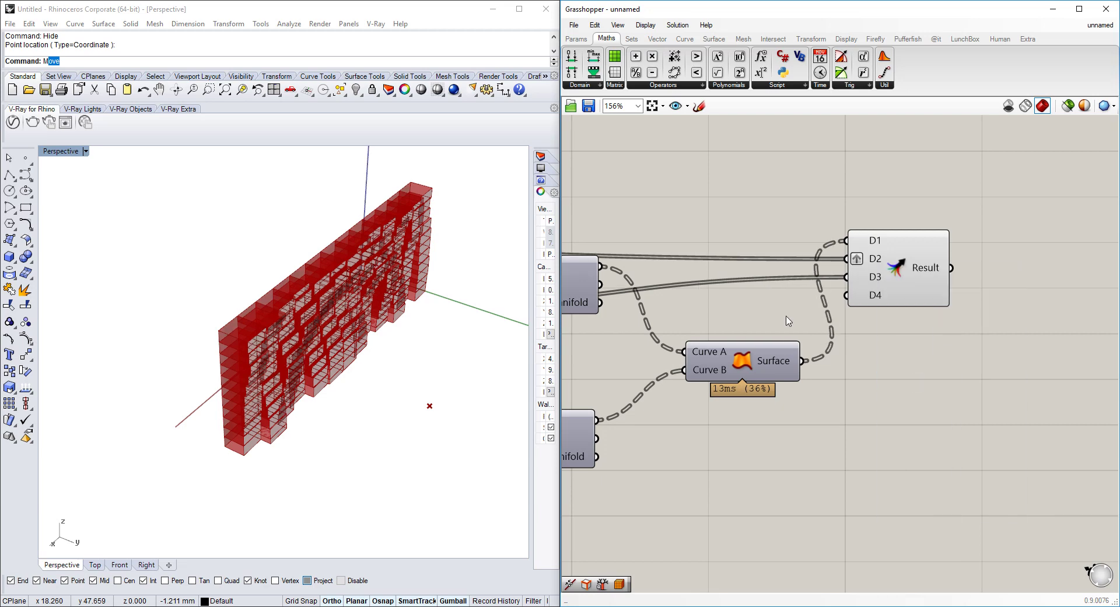
Reposition the Merge component slightly lower on the canvas and bake its result into Rhino
right_drag(443, 309, 396, 309)
drag(923, 285, 955, 322)
middle_click(941, 309)
click(963, 332)
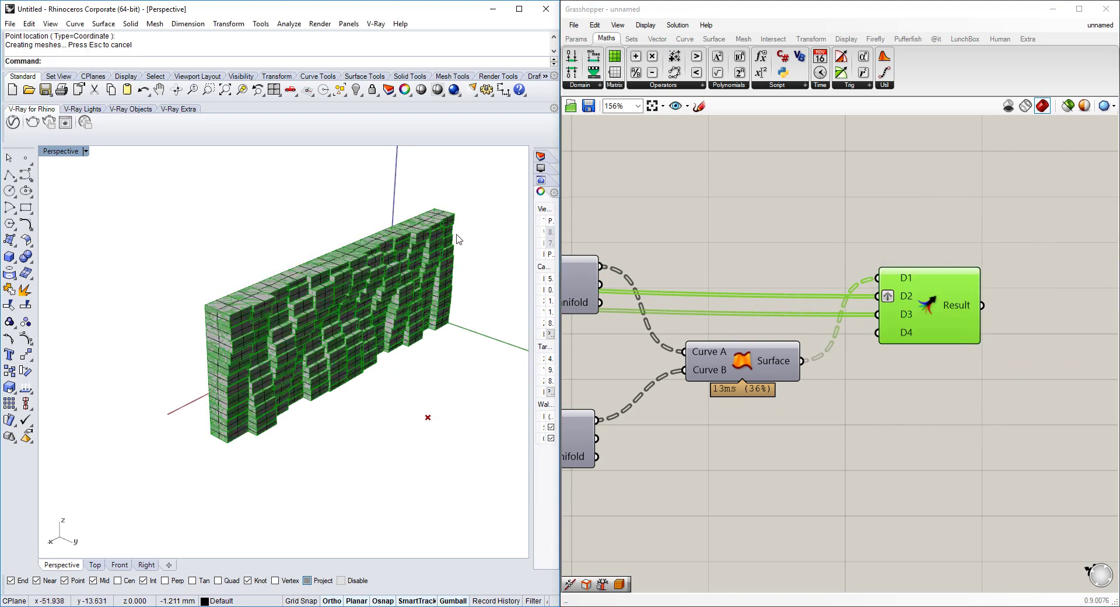
In Rhino, select all baked surfaces with SelAll and move them along the Y axis, clear of the Grasshopper preview
text(SelAll)
key(Return)
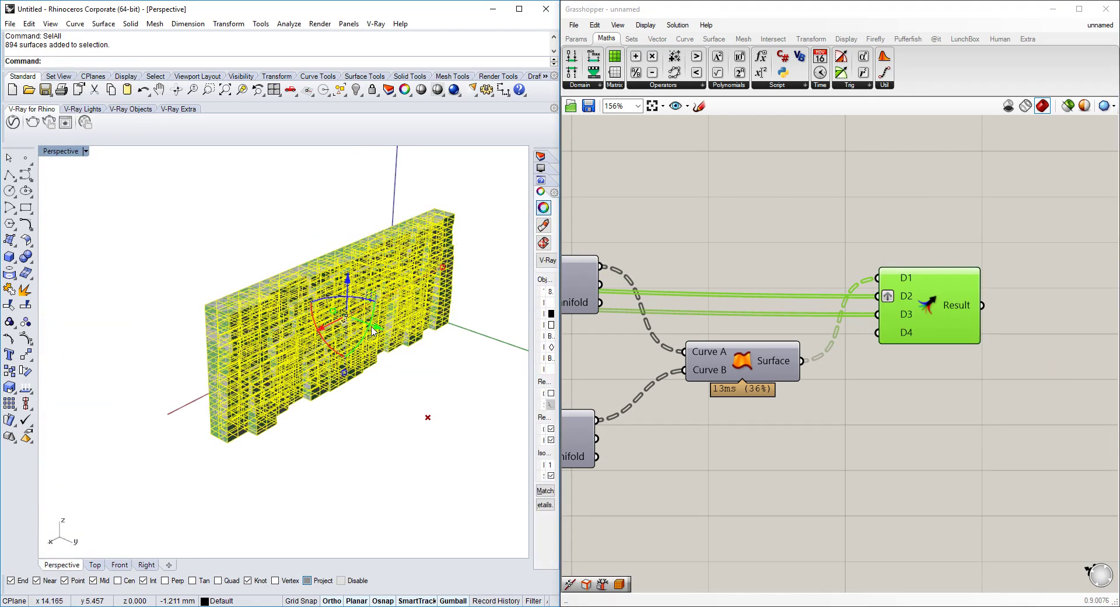
drag(373, 330, 214, 286)
key(alt)
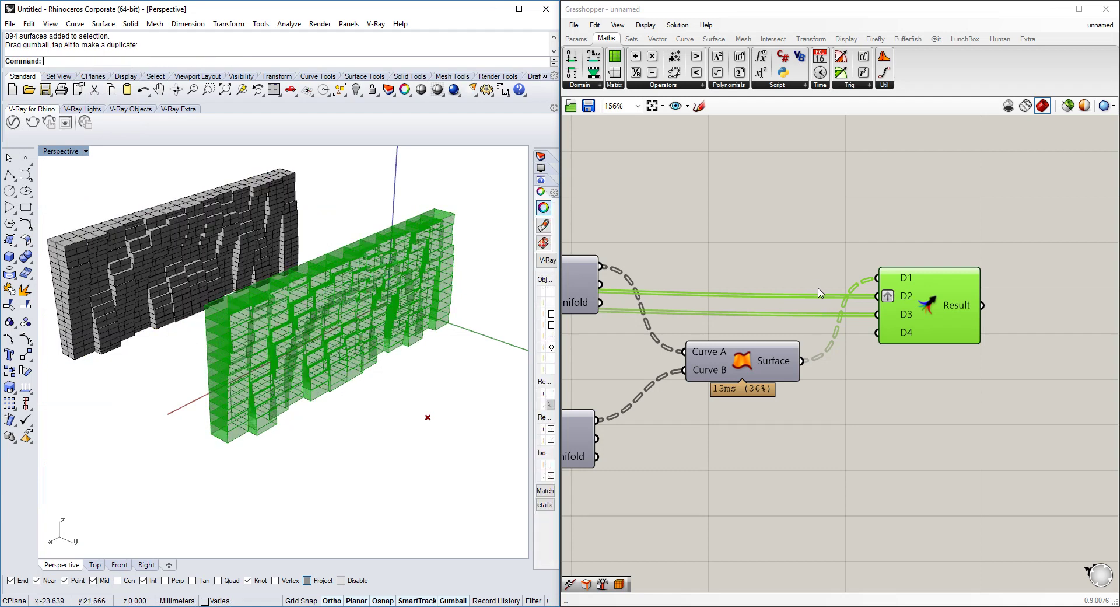
Switch the Graph Mapper to the Gaussian graph type and widen its bell curve
scroll(818, 293, down, 4)
right_drag(782, 297, 857, 290)
right_drag(654, 296, 948, 296)
scroll(939, 299, up, 5)
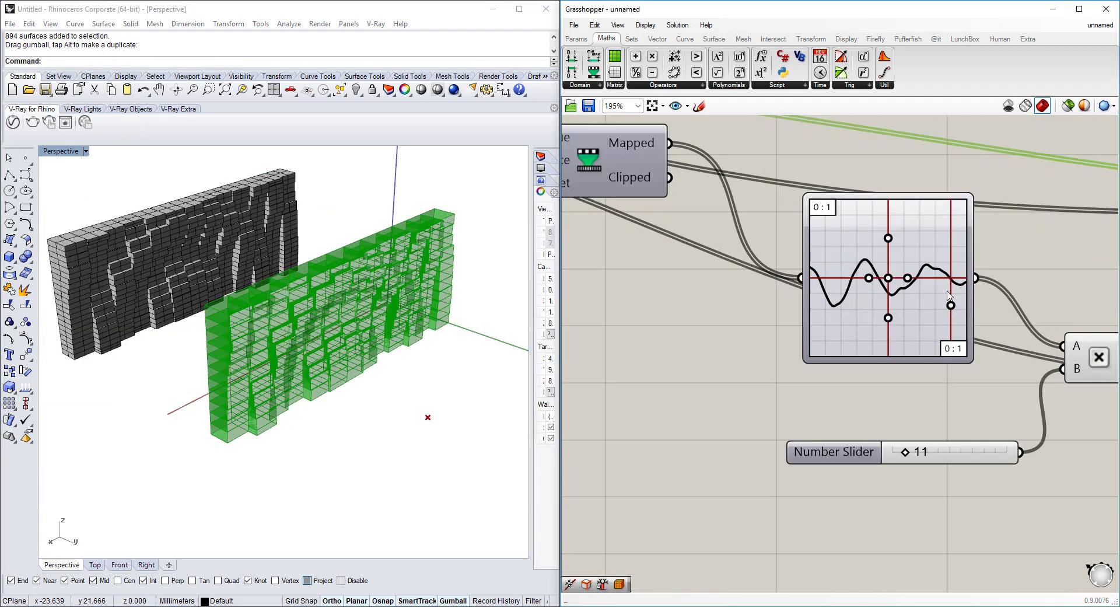
click(913, 311)
right_click(914, 309)
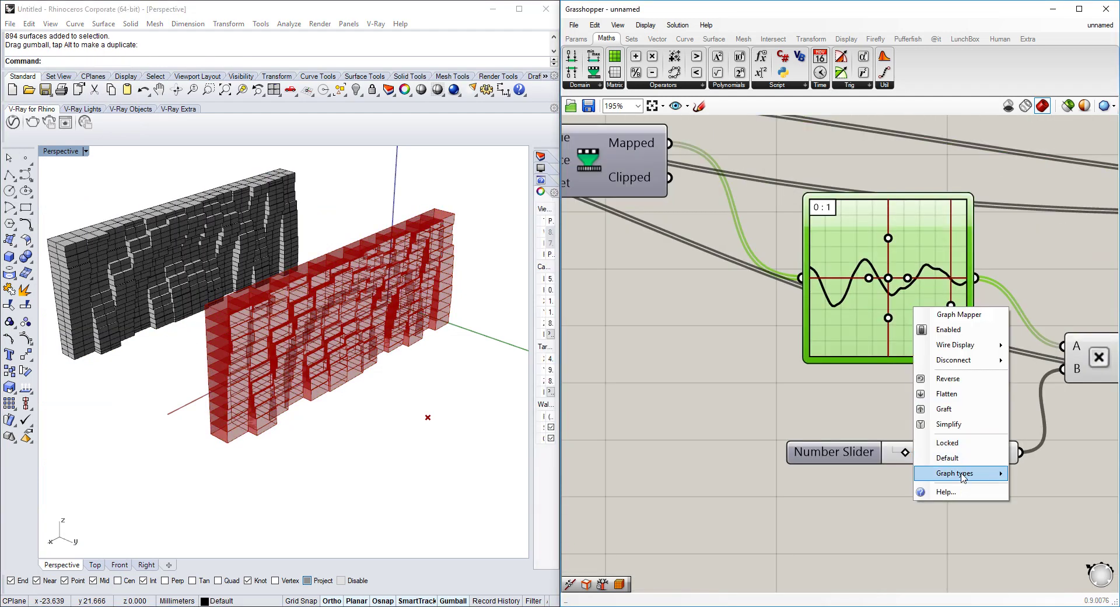
mouse_move(963, 477)
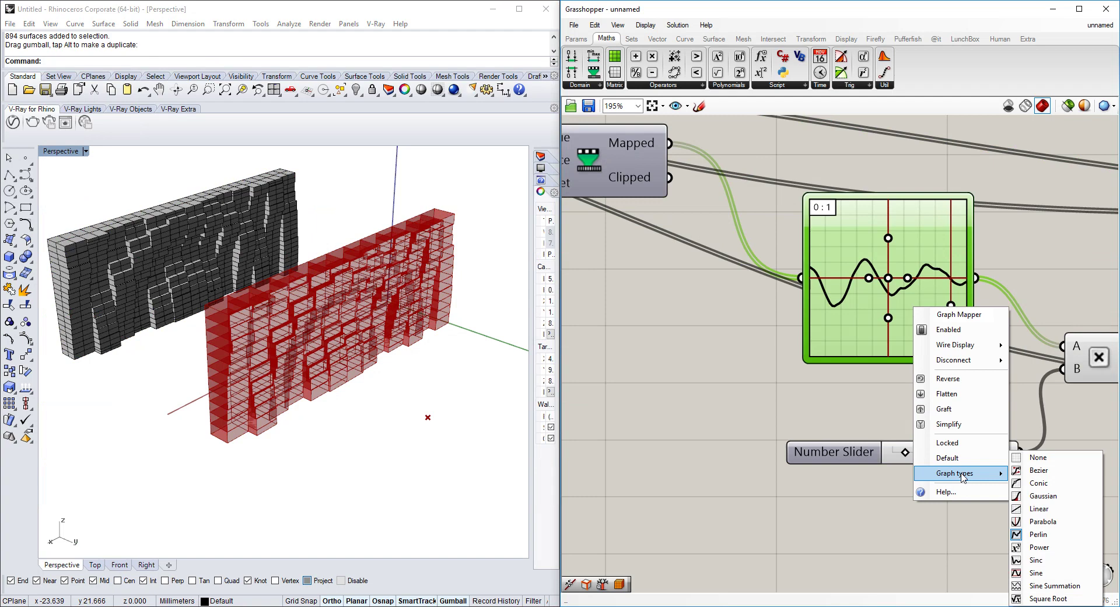
click(1042, 495)
drag(872, 356, 857, 356)
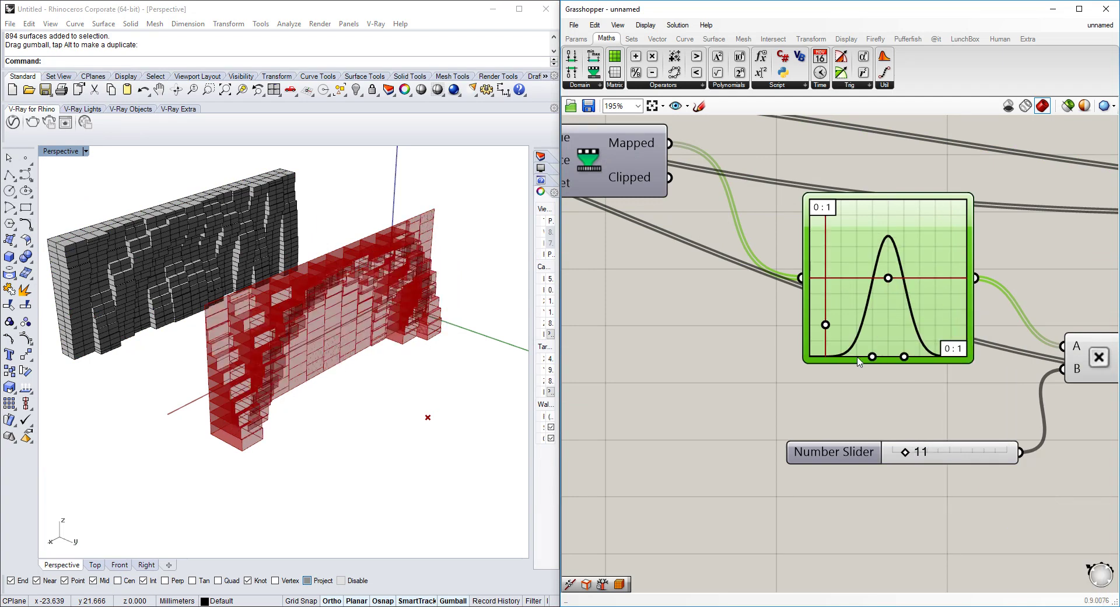
drag(825, 325, 825, 310)
Bake the Merge result of the Gaussian façade variation into Rhino
scroll(848, 317, down, 3)
right_drag(1010, 318, 577, 319)
right_drag(820, 310, 712, 313)
right_drag(583, 337, 973, 315)
scroll(761, 327, up, 1)
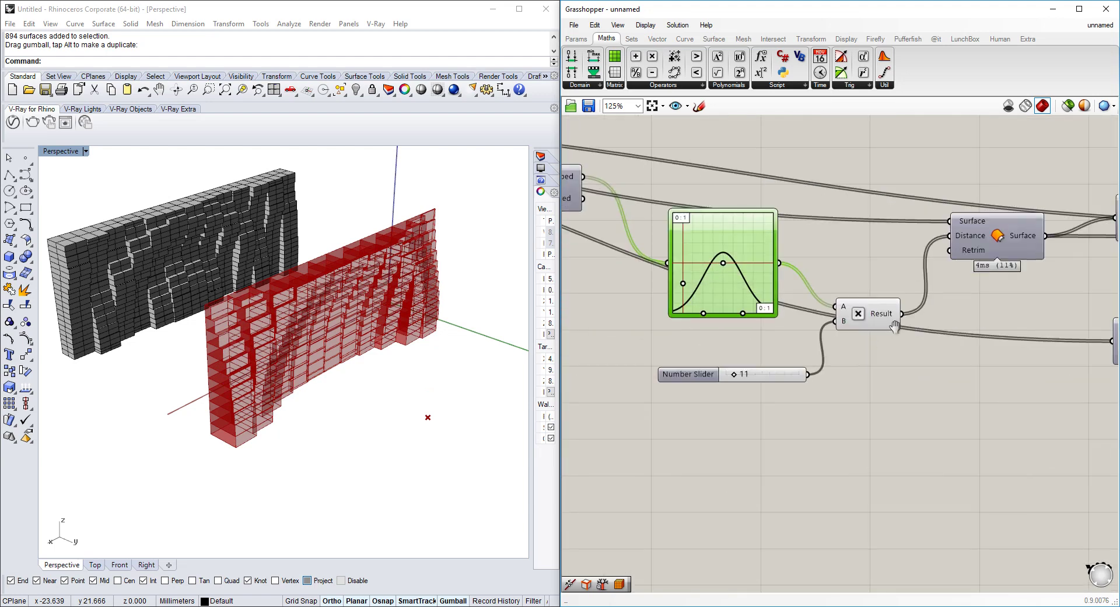
scroll(762, 327, down, 2)
right_drag(1109, 470, 947, 422)
scroll(947, 421, down, 2)
scroll(842, 259, up, 2)
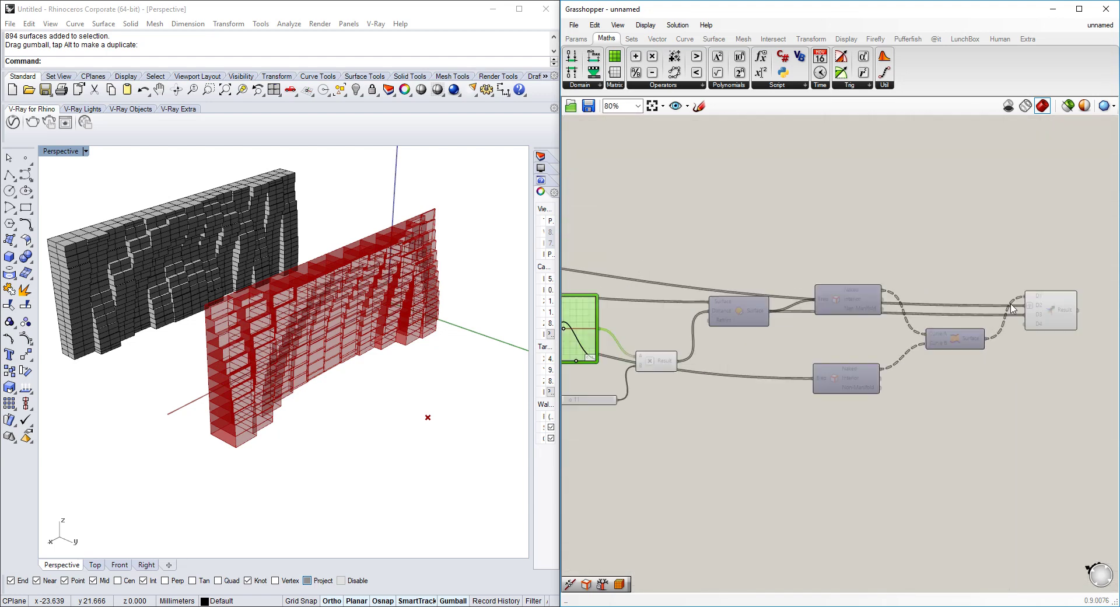
click(1053, 311)
middle_click(1052, 310)
click(1073, 332)
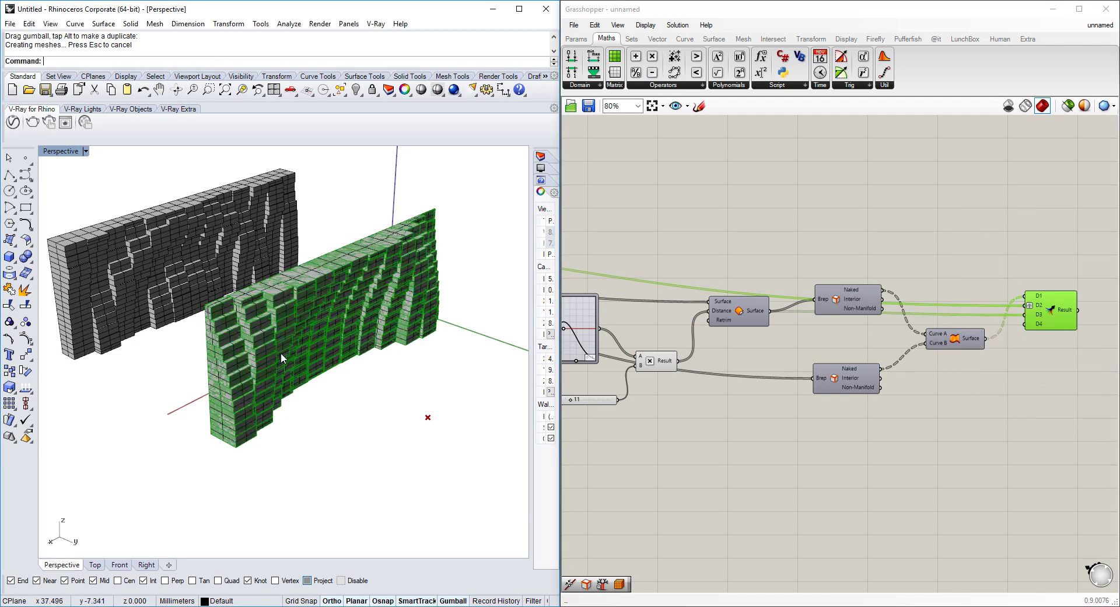
In Rhino, select every baked surface with SelAll and move them along the Y axis, away from the Grasshopper preview
text(SelAll)
key(Return)
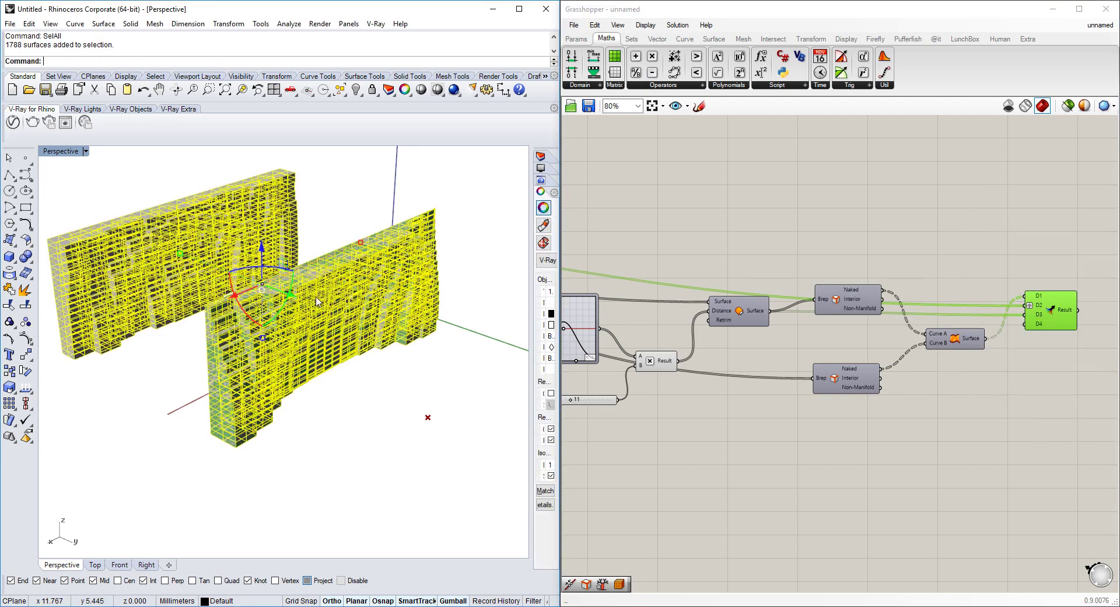
drag(296, 301, 151, 264)
In Grasshopper, lower the number slider feeding the Multiplication's B input to 6
right_drag(867, 475, 966, 401)
scroll(967, 400, down, 2)
scroll(677, 319, up, 5)
right_drag(677, 319, 693, 366)
scroll(693, 367, down, 2)
scroll(902, 383, up, 3)
right_drag(903, 383, 822, 336)
right_drag(716, 362, 981, 399)
scroll(982, 399, down, 1)
right_drag(982, 399, 798, 358)
scroll(914, 389, up, 2)
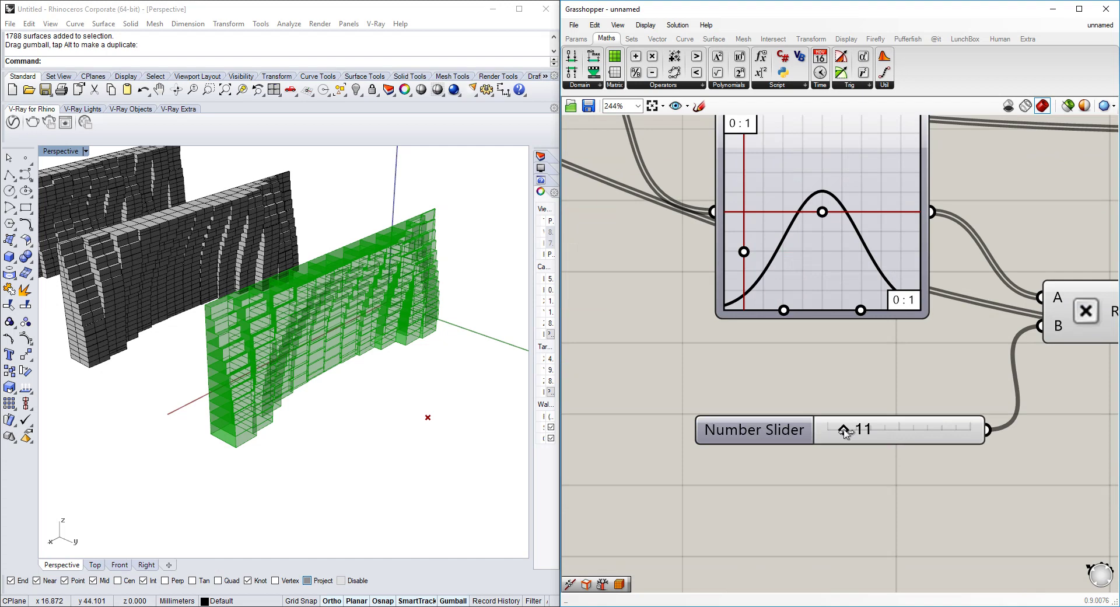
drag(844, 431, 837, 431)
scroll(867, 389, down, 5)
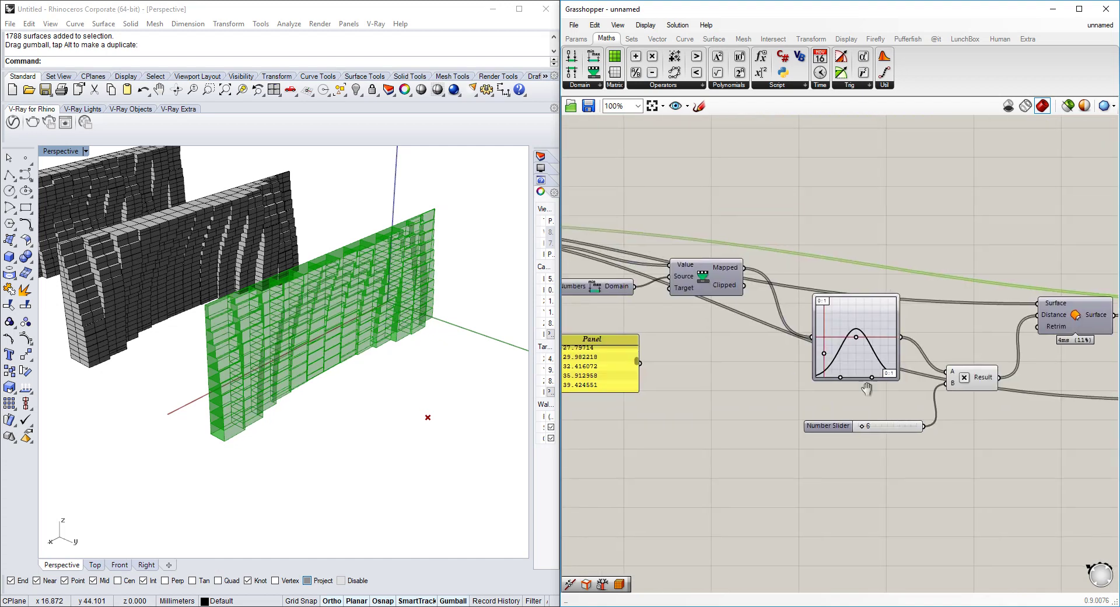
Set the panel component's V Divisions slider to 20 and its U Divisions slider to 23
right_drag(867, 388, 1020, 374)
right_drag(775, 377, 912, 366)
right_drag(714, 364, 932, 362)
right_drag(787, 332, 880, 397)
right_drag(692, 303, 818, 336)
scroll(818, 336, up, 2)
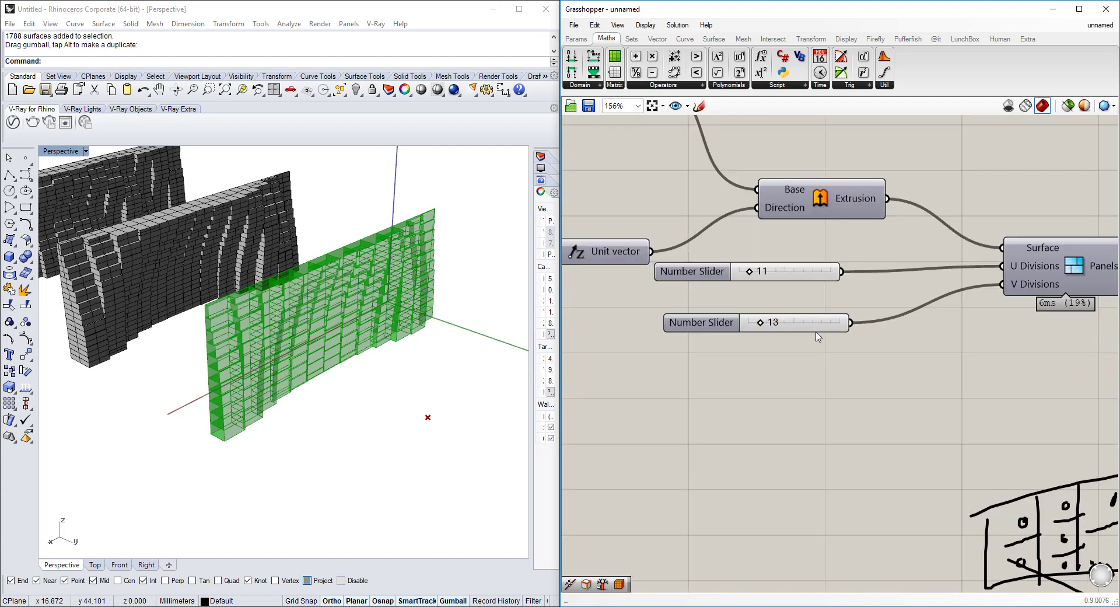
drag(761, 324, 768, 323)
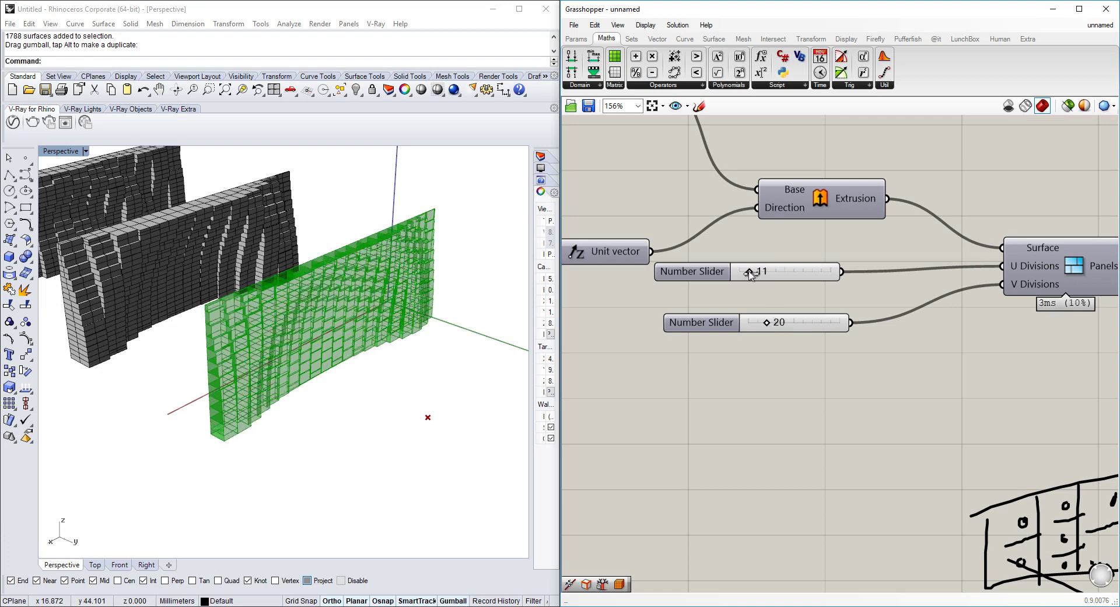
drag(759, 274, 763, 274)
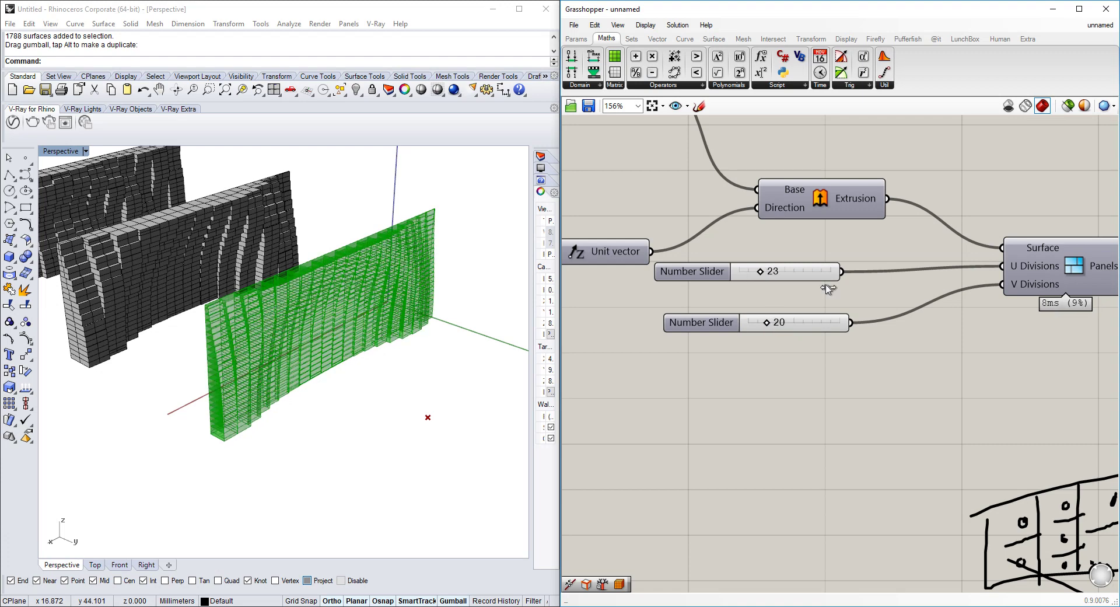
Bake the Merge result of the denser 23 by 20 panel façade into Rhino
scroll(828, 288, down, 4)
scroll(884, 313, up, 3)
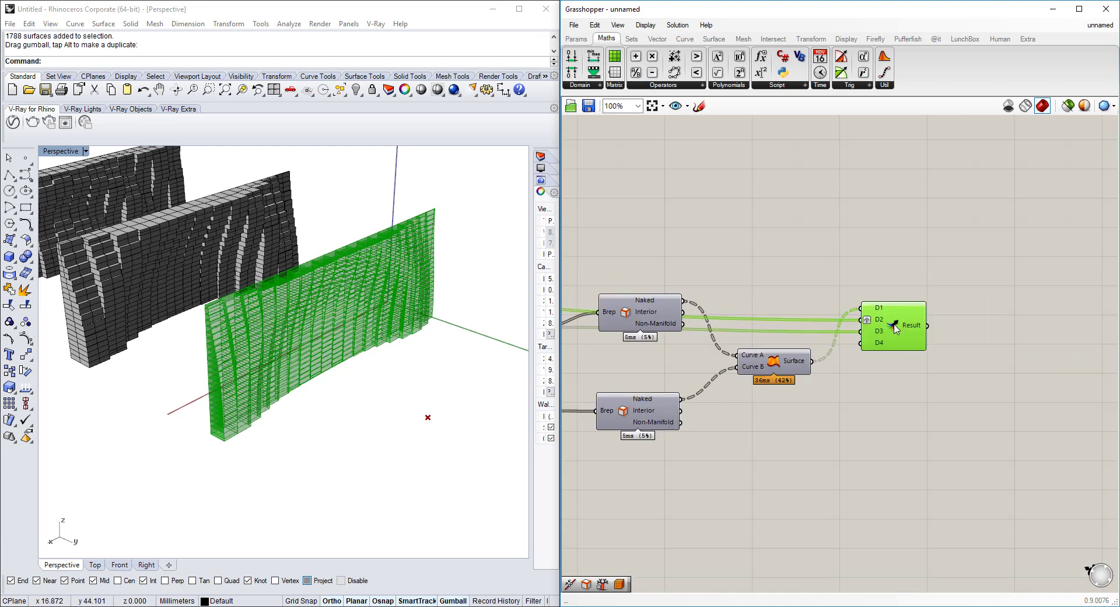
middle_click(893, 324)
click(914, 349)
scroll(914, 351, down, 4)
right_drag(717, 332, 1023, 337)
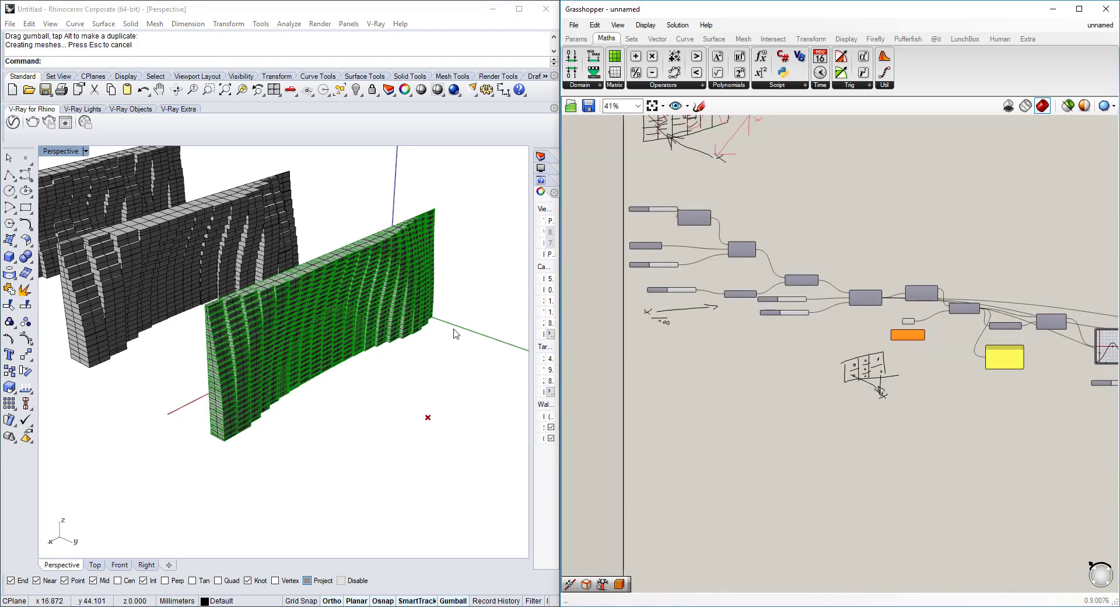
Select all baked façades in Rhino with SelAll, shift them along the Y axis clear of the preview, and deselect them
click(447, 366)
key(Return)
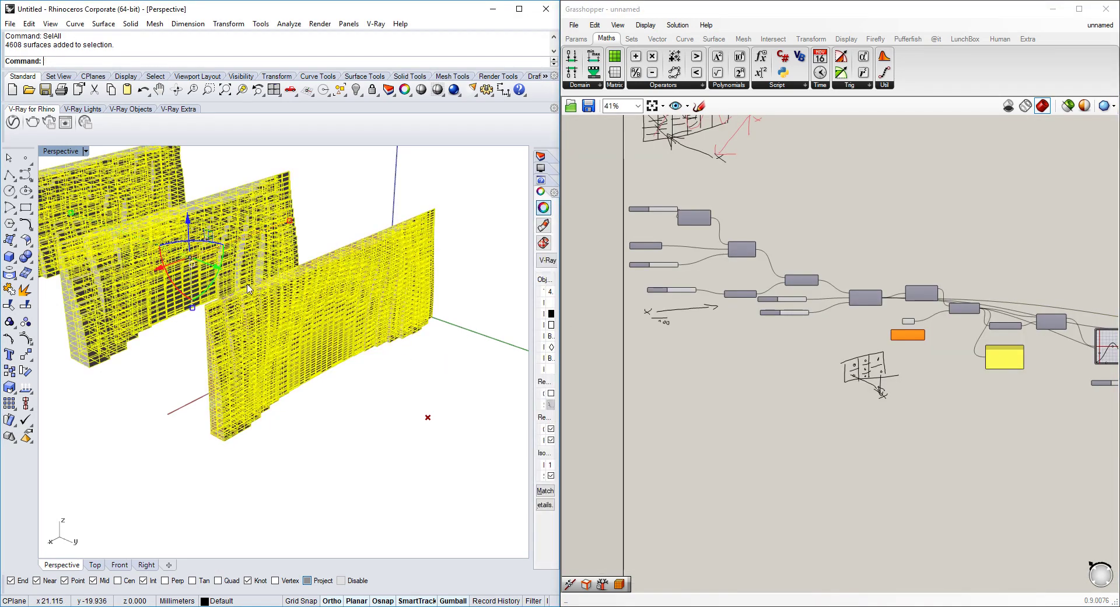
drag(218, 271, 146, 234)
key(Escape)
Select the attractor Point parameter connected to the Distance component and move its point along the X axis in Rhino
right_drag(972, 355, 956, 346)
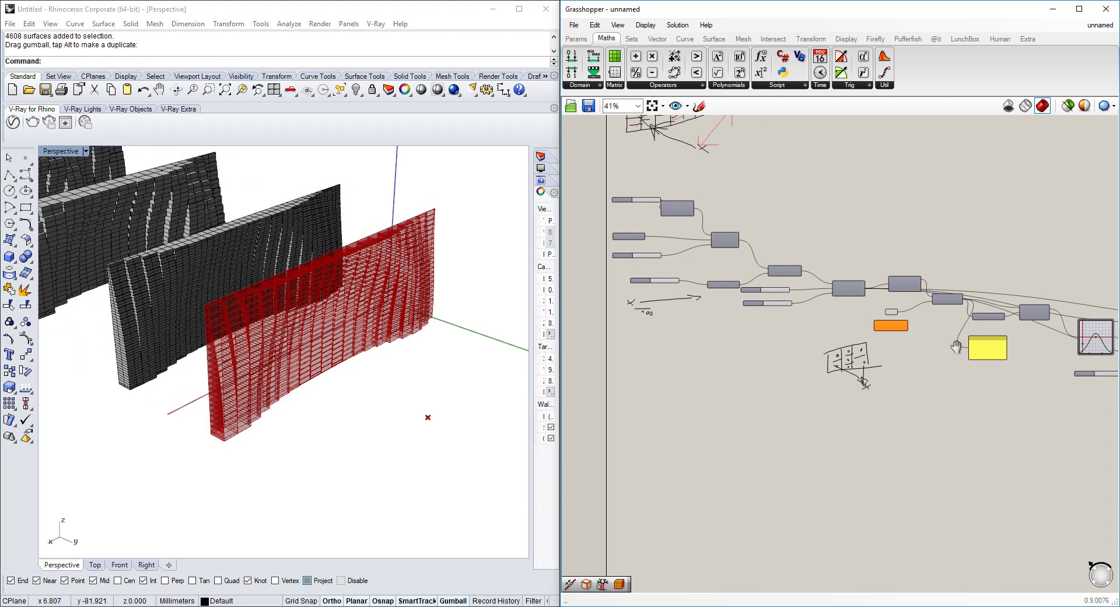
scroll(781, 300, up, 5)
right_drag(788, 301, 718, 340)
scroll(718, 339, down, 3)
right_drag(891, 326, 916, 307)
scroll(915, 307, up, 3)
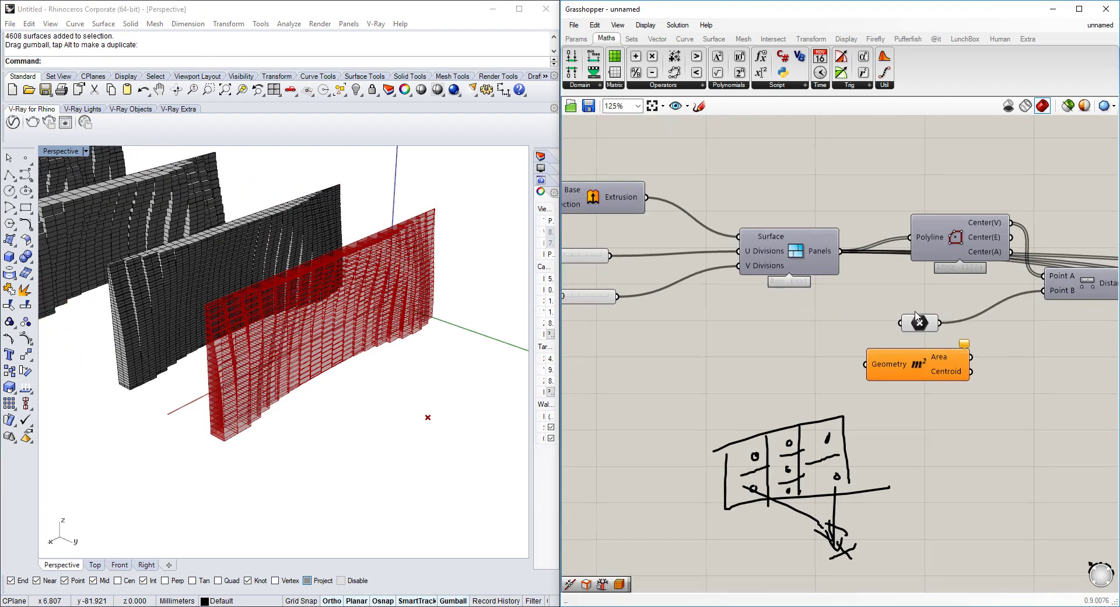
right_drag(745, 310, 915, 320)
scroll(918, 320, down, 1)
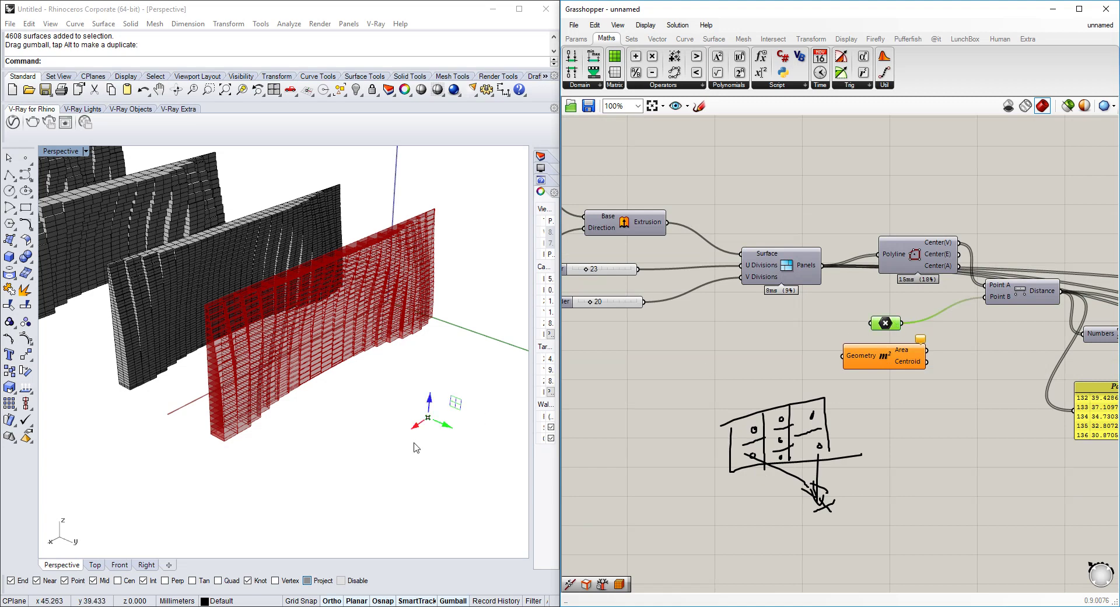
drag(412, 431, 479, 385)
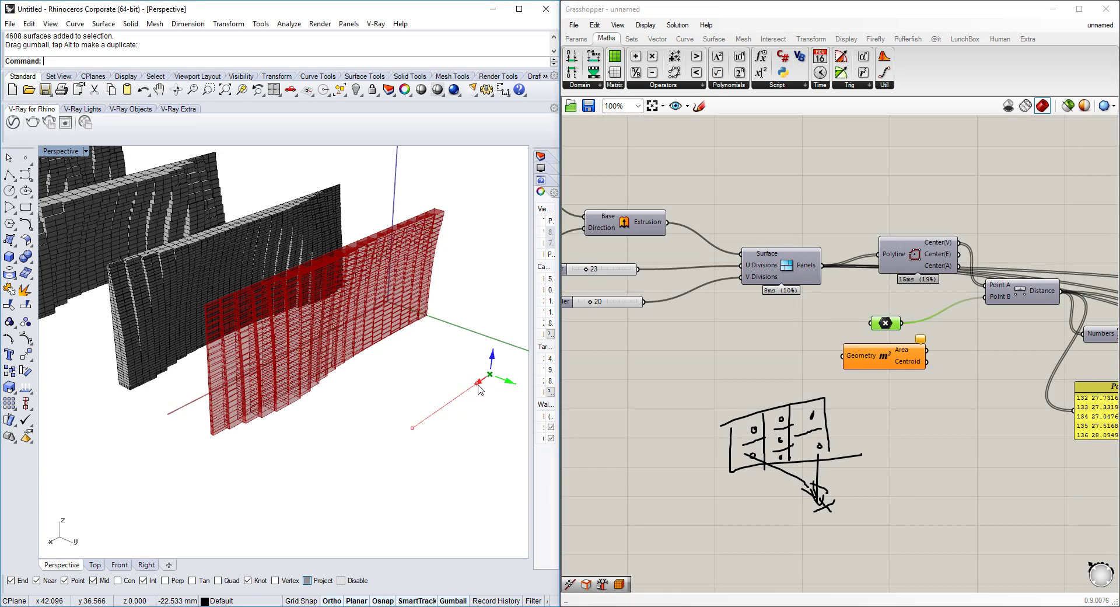
Try the façade height slider feeding the Unit Z vector at 34 and undo the change
right_drag(692, 279, 1105, 337)
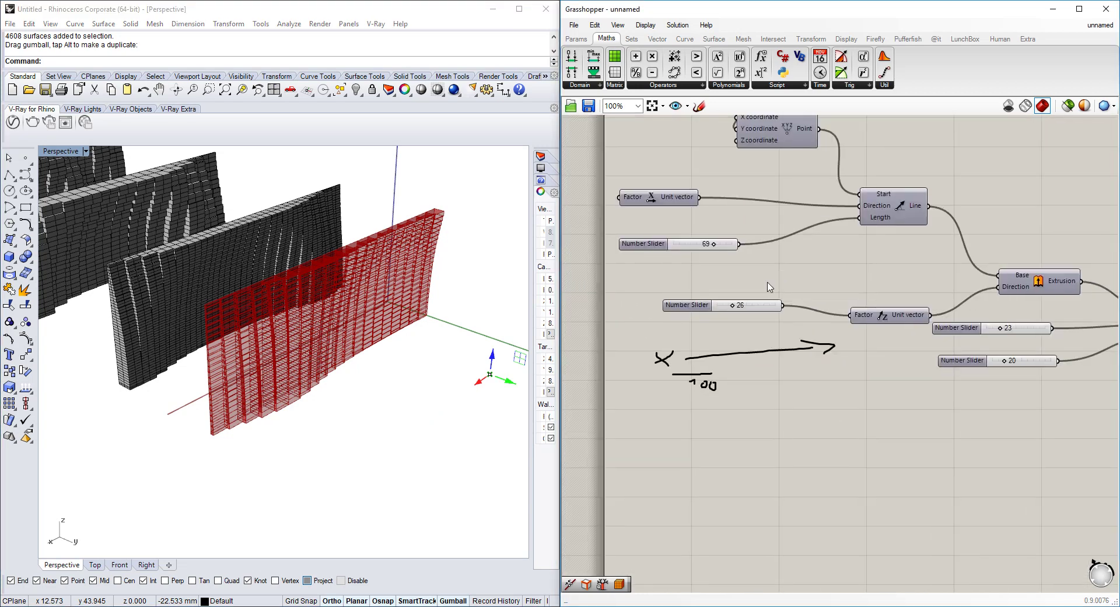
scroll(748, 292, up, 2)
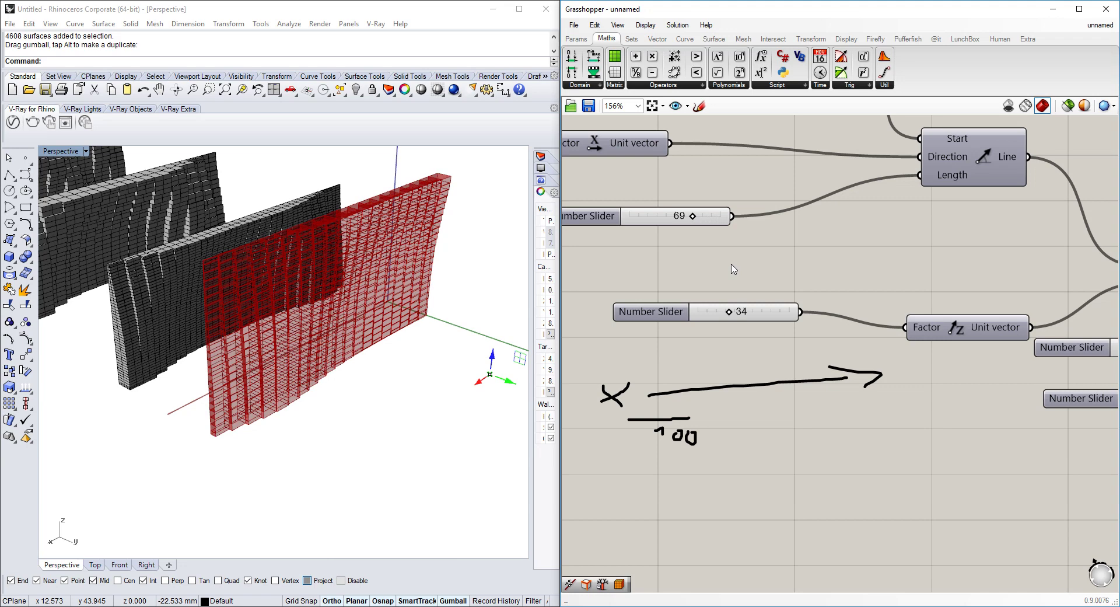
key(ctrl+z)
key(ctrl+z)
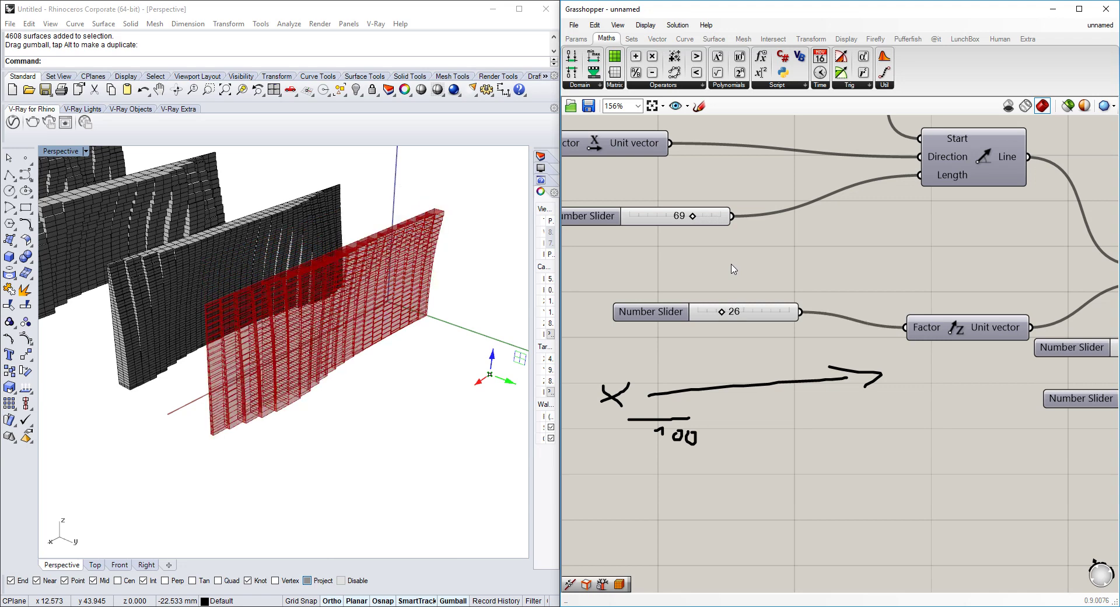
Set the number slider feeding the base line's Length input to 84
right_drag(693, 215, 761, 283)
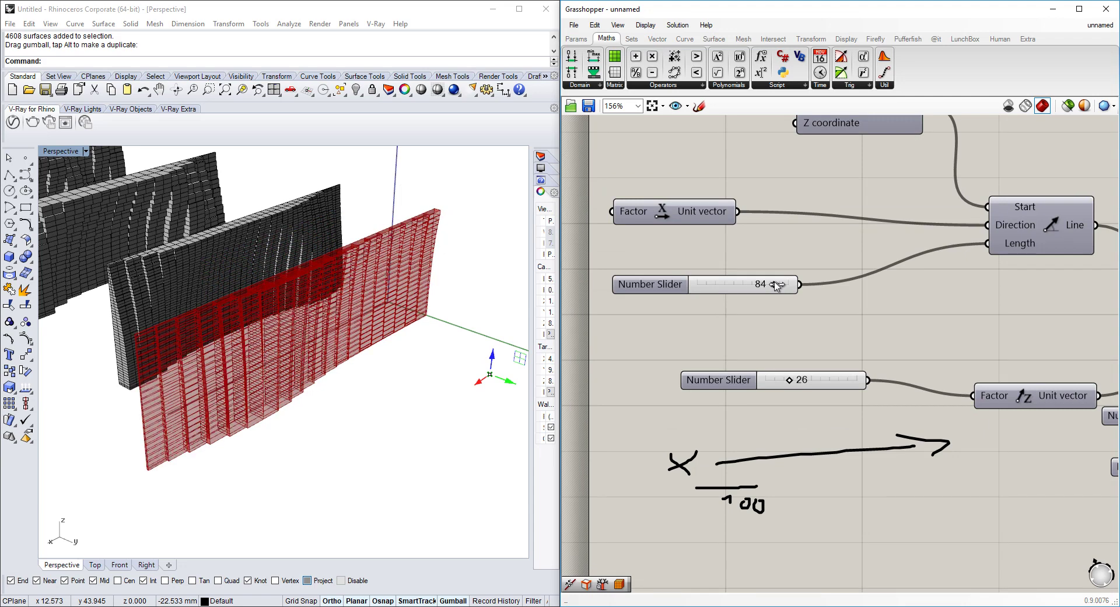
scroll(775, 285, down, 2)
right_drag(889, 296, 663, 280)
scroll(662, 280, down, 2)
scroll(836, 319, up, 2)
middle_click(819, 321)
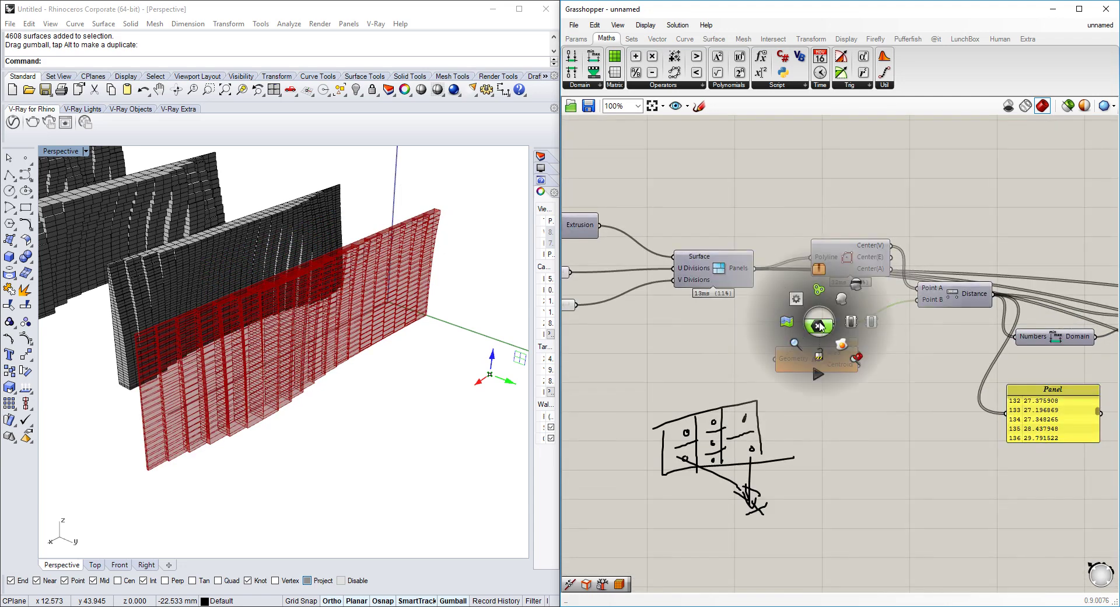
Bake the Merge result of the lengthened façade into Rhino
scroll(1008, 225, down, 6)
right_drag(1010, 224, 757, 230)
scroll(1021, 260, up, 7)
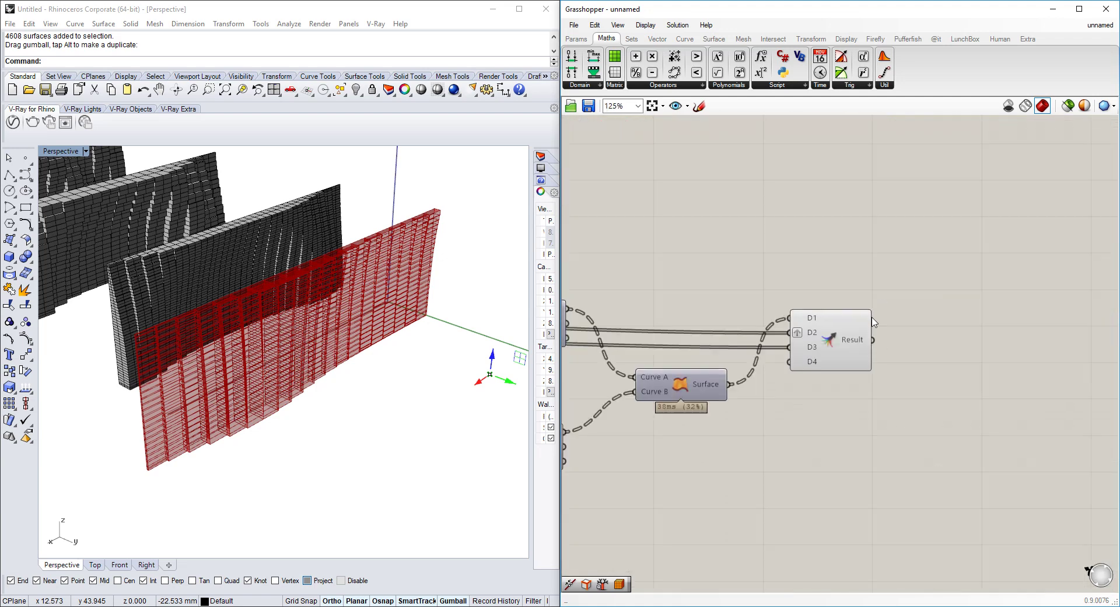
click(820, 349)
middle_click(826, 340)
click(855, 364)
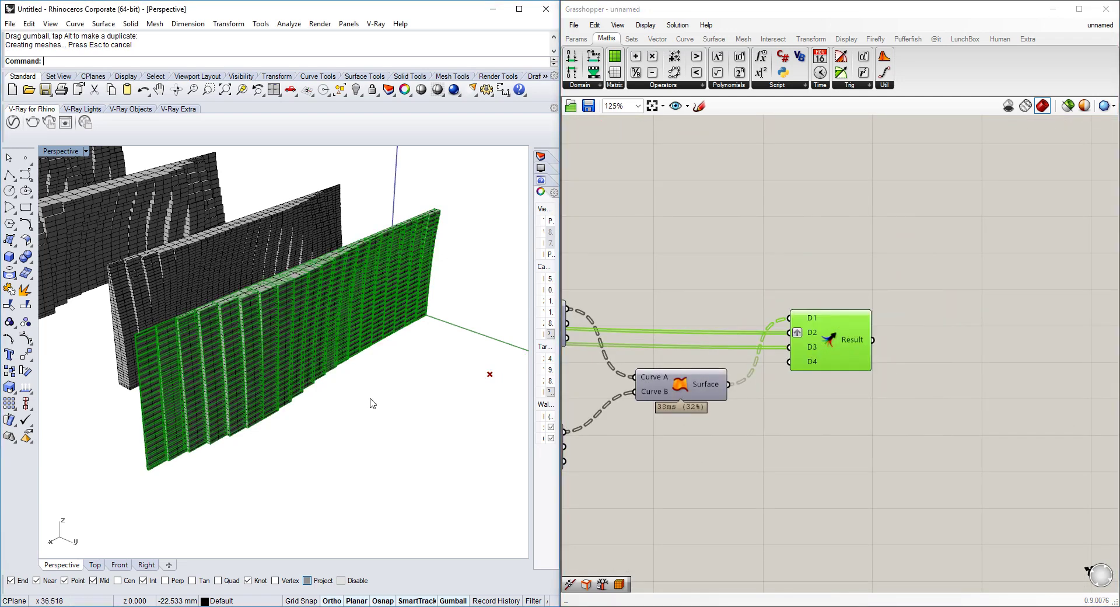
Show Rhino's Top view full size and group the surfaces of each baked façade separately with the Group command
right_drag(434, 413, 185, 281)
double_click(51, 150)
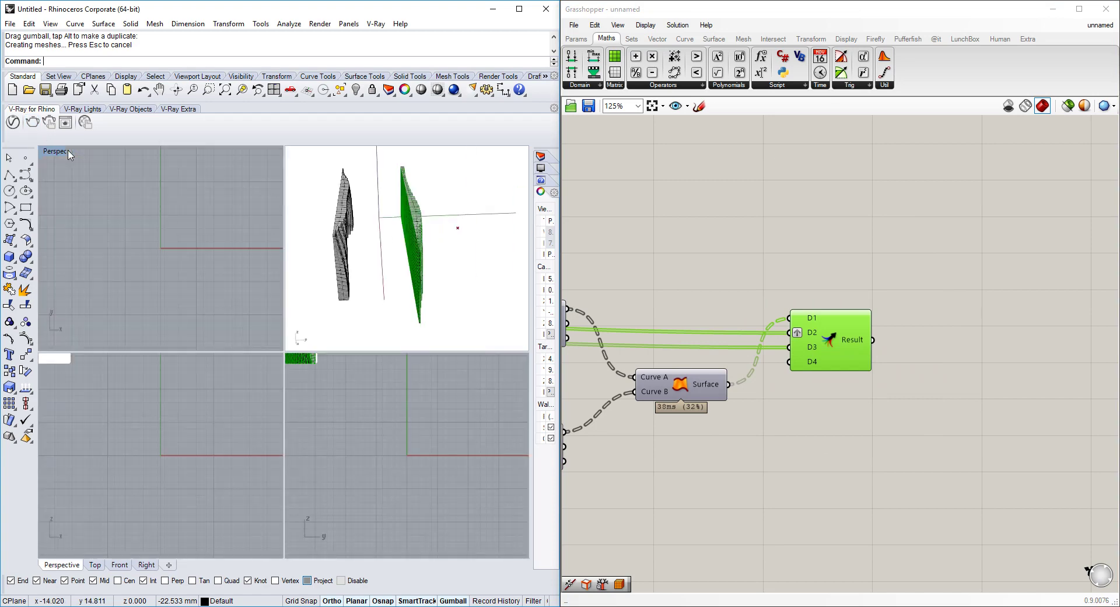
double_click(51, 150)
scroll(152, 233, down, 10)
scroll(155, 268, down, 6)
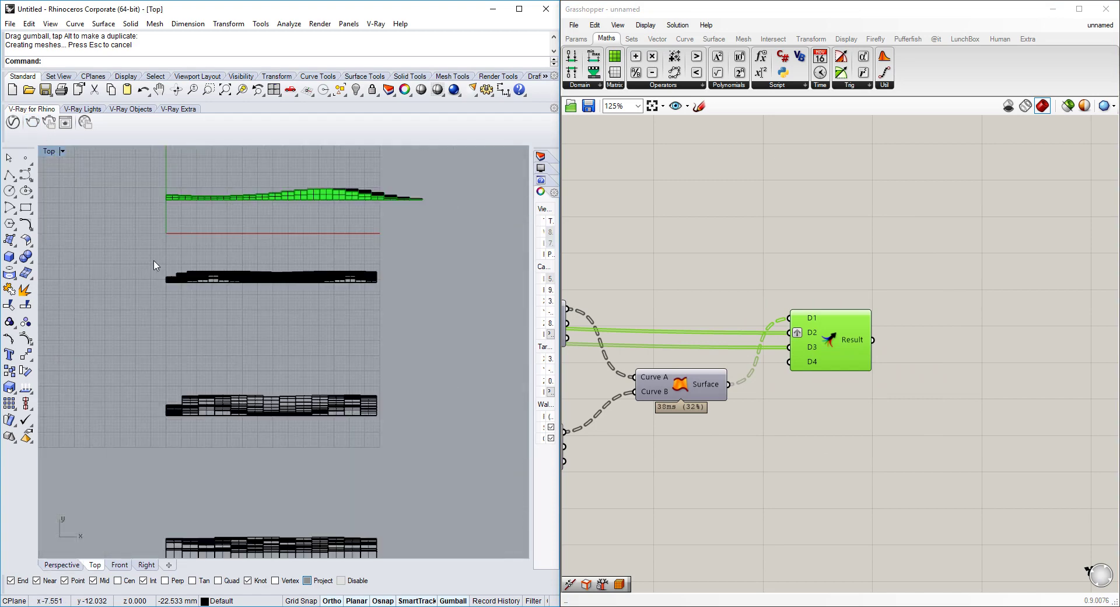
drag(106, 256, 324, 288)
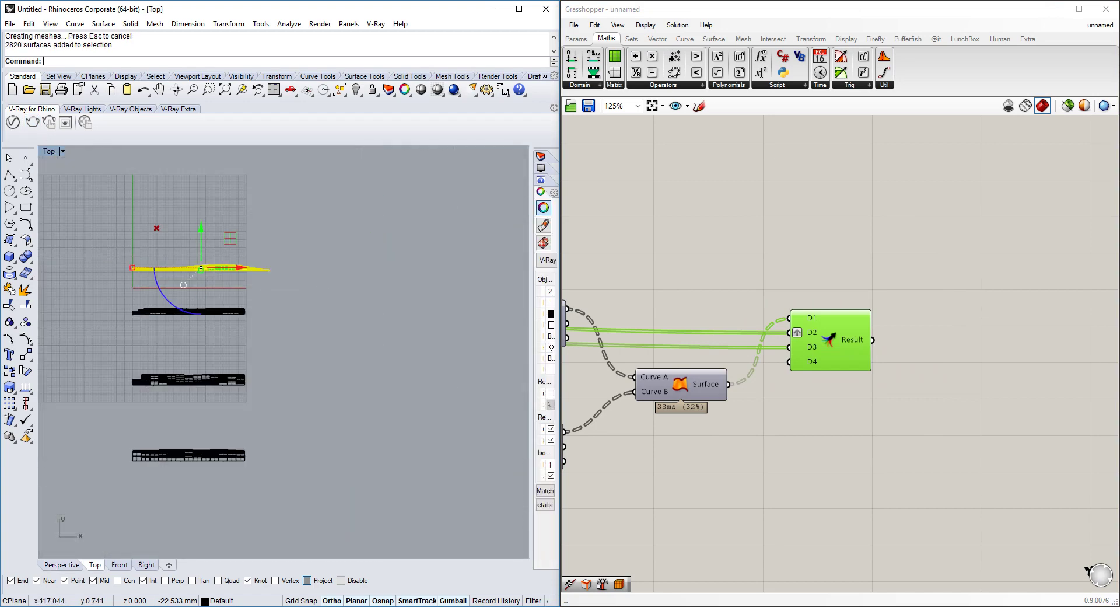
key(Return)
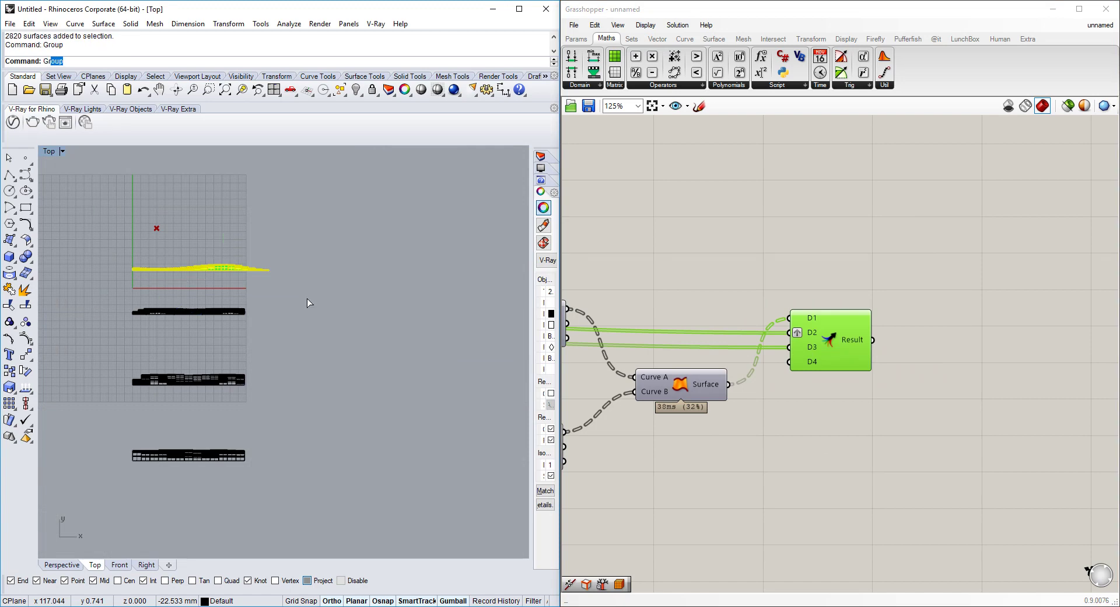
drag(95, 344, 274, 286)
drag(114, 415, 295, 347)
drag(133, 495, 344, 409)
Move the middle baked façade from its lower right corner to the lower left corner of the farthest façade, aligning them end to end
drag(87, 419, 341, 344)
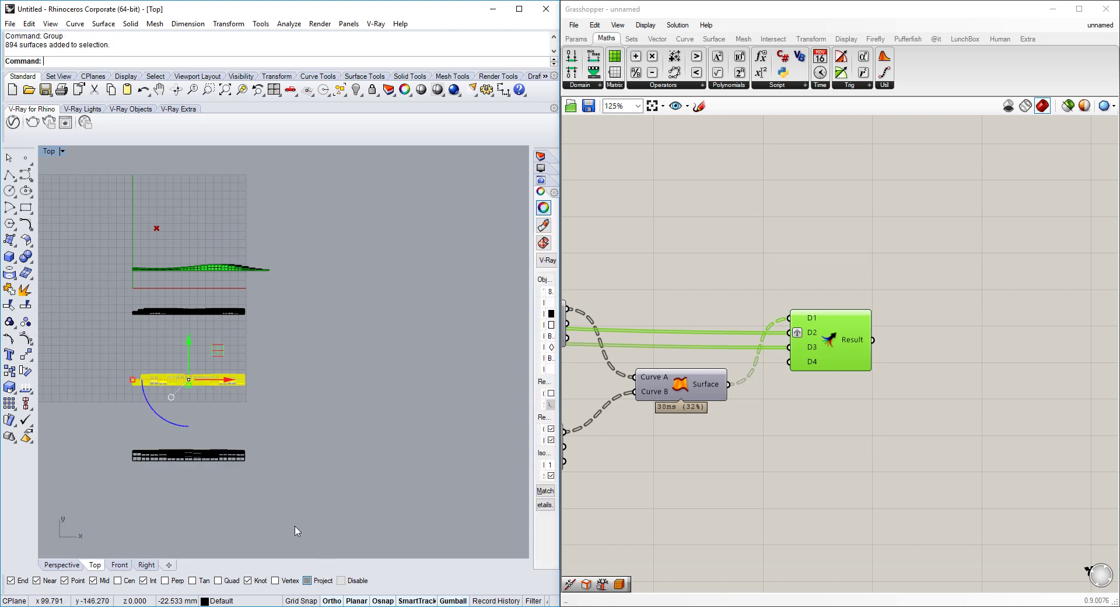
key(Return)
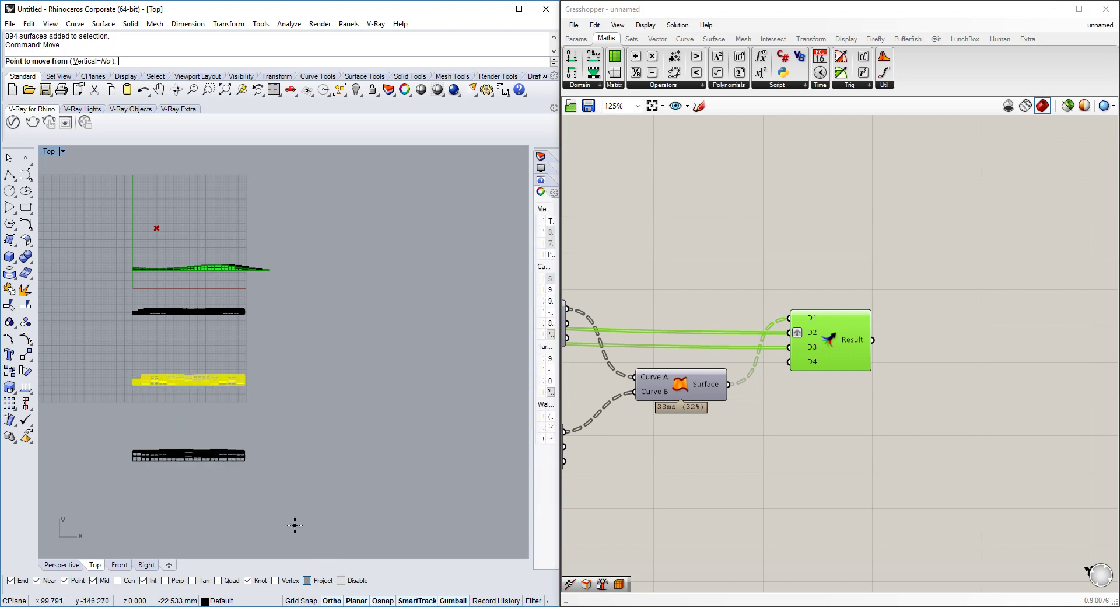
click(245, 386)
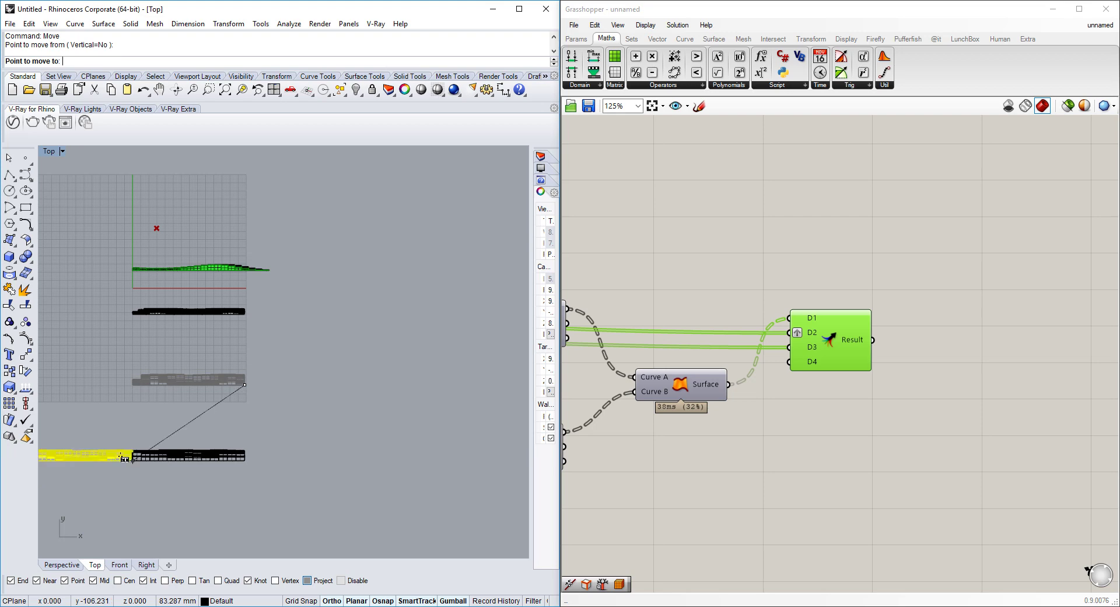
click(133, 458)
Move the nearer remaining baked façade from its lower right corner to the lower left corner of the joined façades, extending the row
right_drag(210, 387, 389, 343)
drag(270, 314, 487, 241)
key(Return)
click(425, 267)
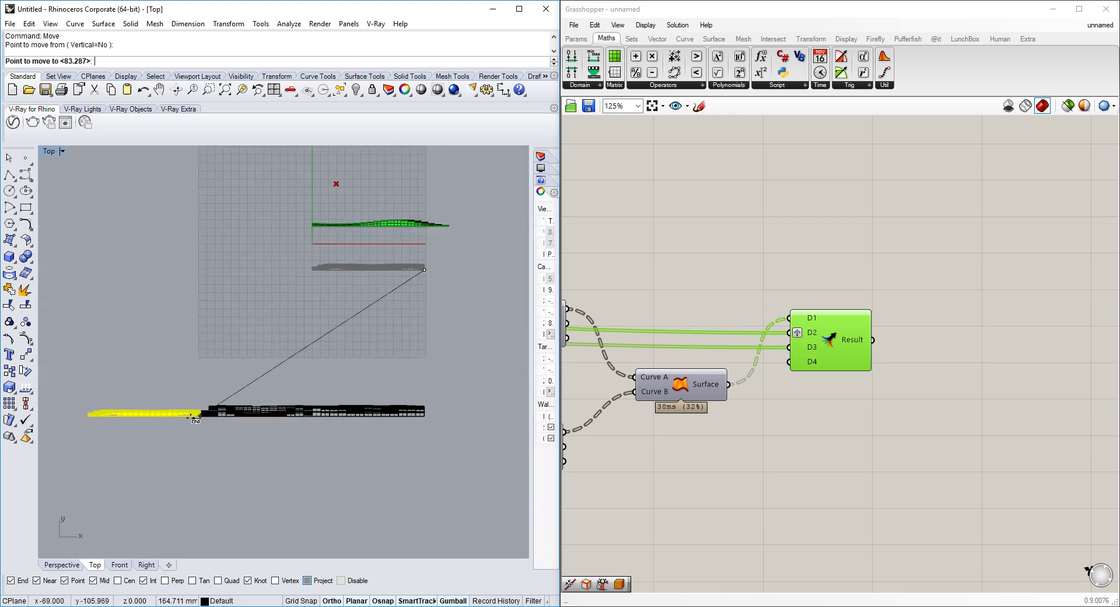
click(200, 416)
Move the curved baked façade overlapping the green preview from its right end corner to the free left end of the façade row
drag(288, 291, 466, 168)
key(Return)
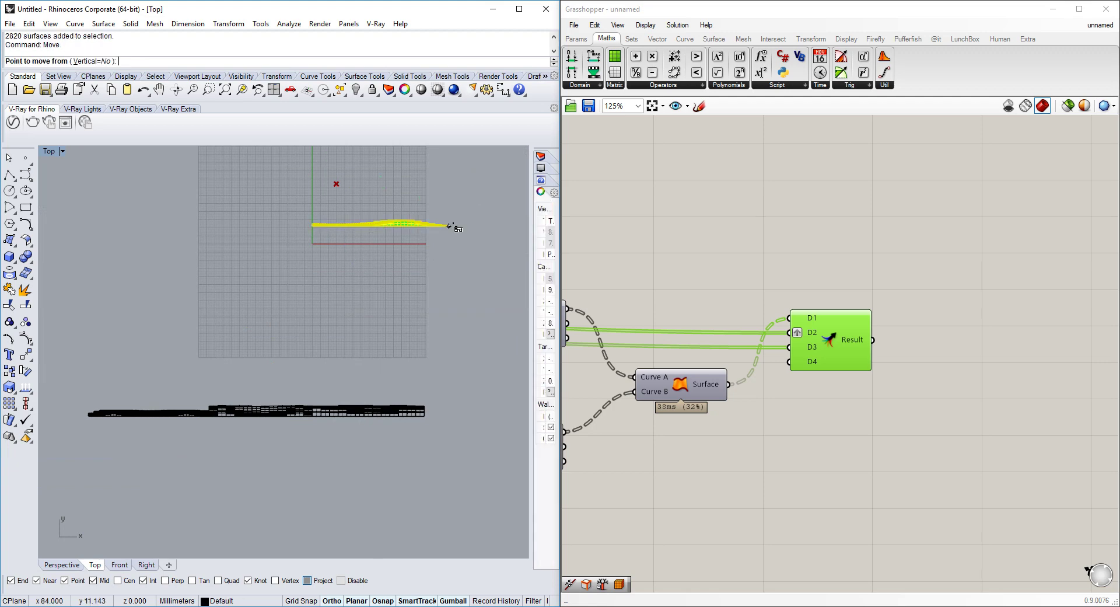
click(450, 225)
scroll(450, 225, down, 2)
scroll(209, 334, up, 4)
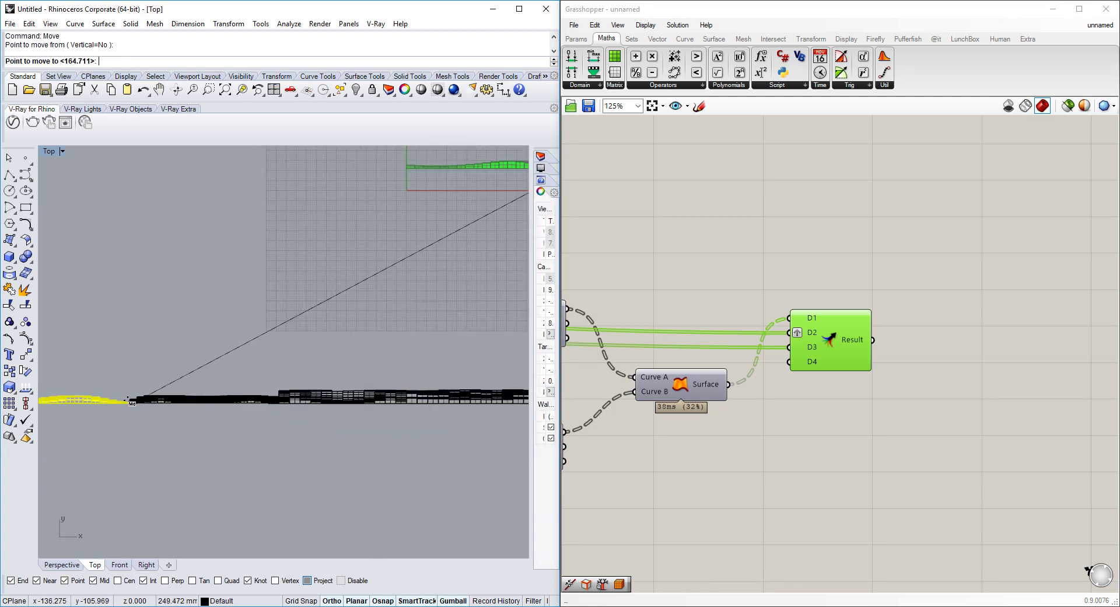
click(126, 400)
Show Rhino's Perspective view full size, deselect the moved façade and frame the joined row at an oblique angle
double_click(49, 151)
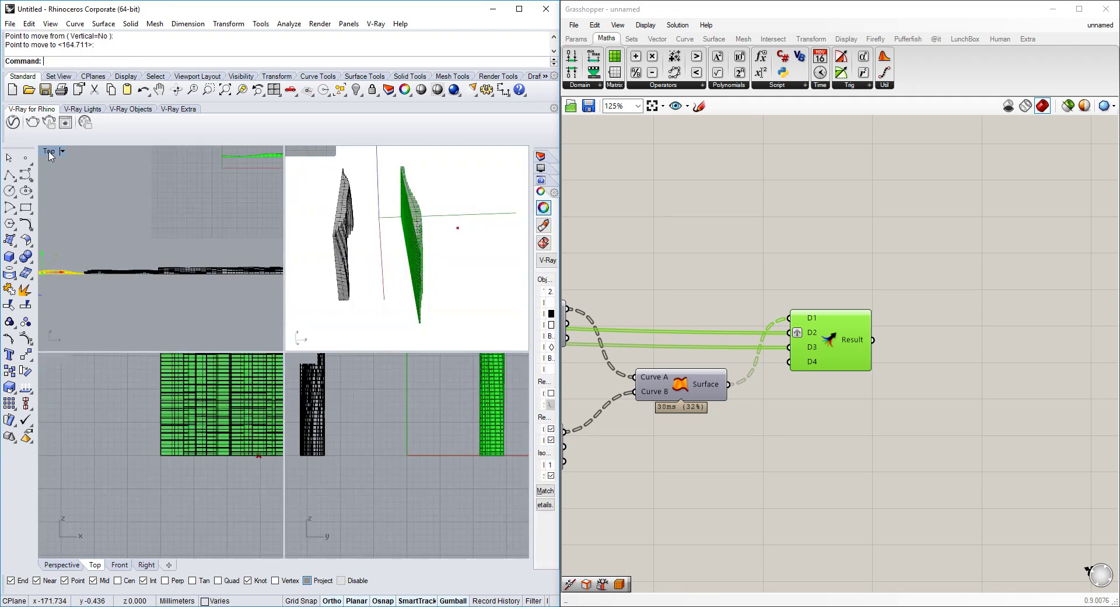
double_click(320, 153)
shift+right_drag(275, 267, 283, 285)
scroll(274, 285, down, 2)
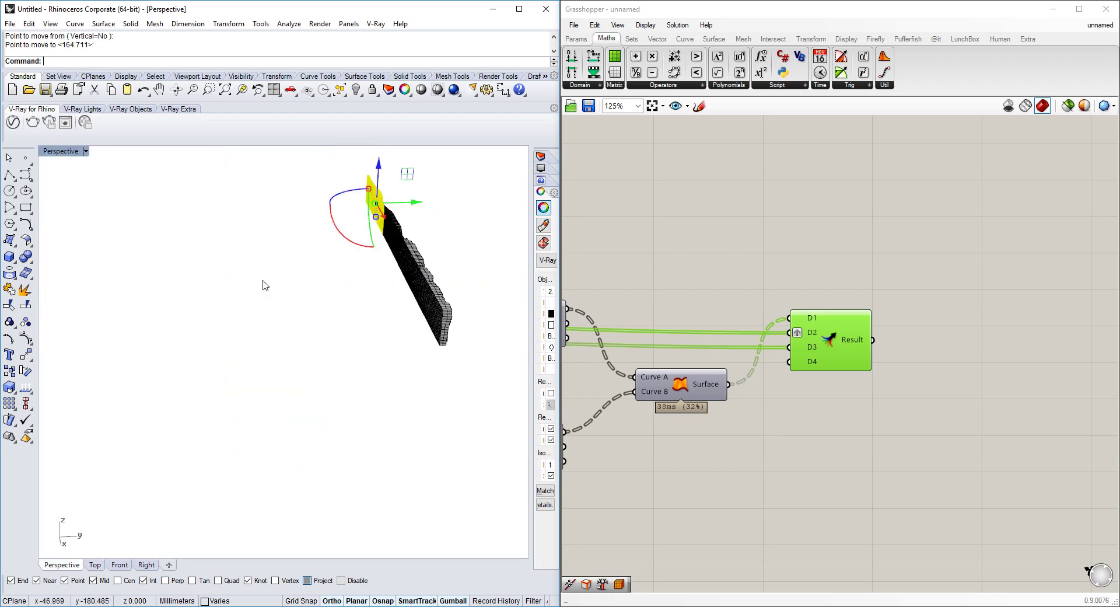
right_drag(351, 267, 375, 262)
key(Escape)
scroll(375, 261, up, 8)
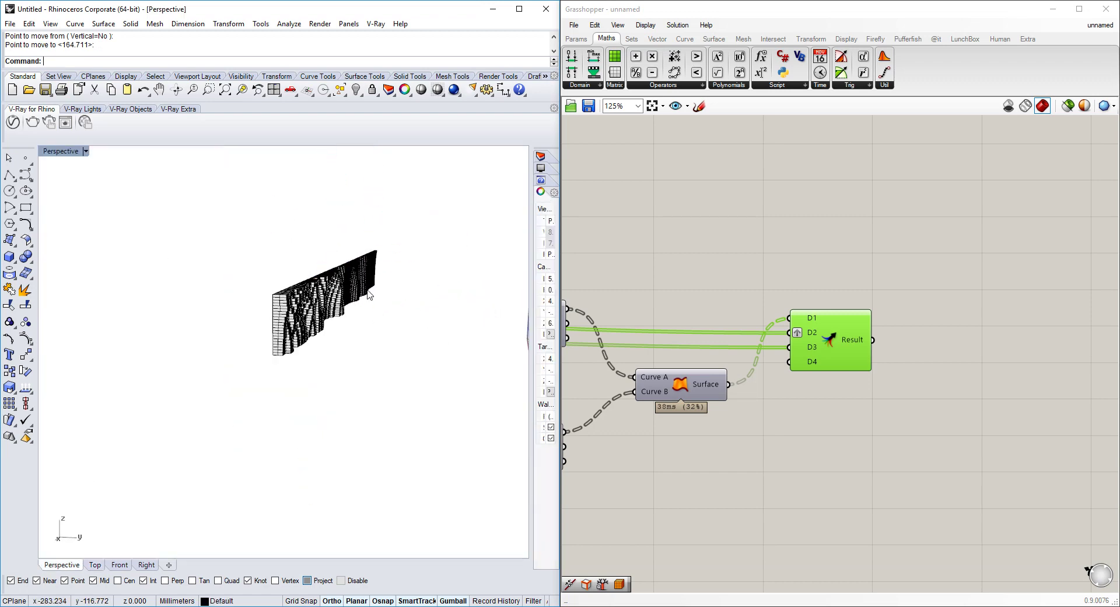
right_drag(336, 329, 341, 285)
right_drag(408, 356, 420, 326)
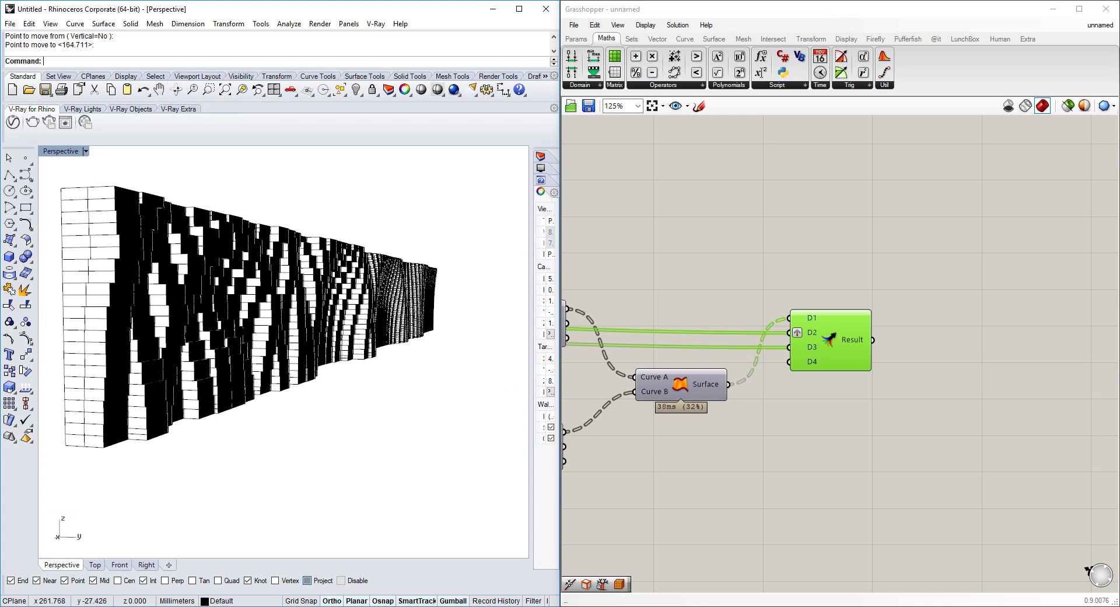
Adjust the Perspective view's lens length with the DollyZoom command and fine-tune the camera on the façade row
key(Return)
drag(319, 230, 328, 161)
right_drag(346, 243, 343, 248)
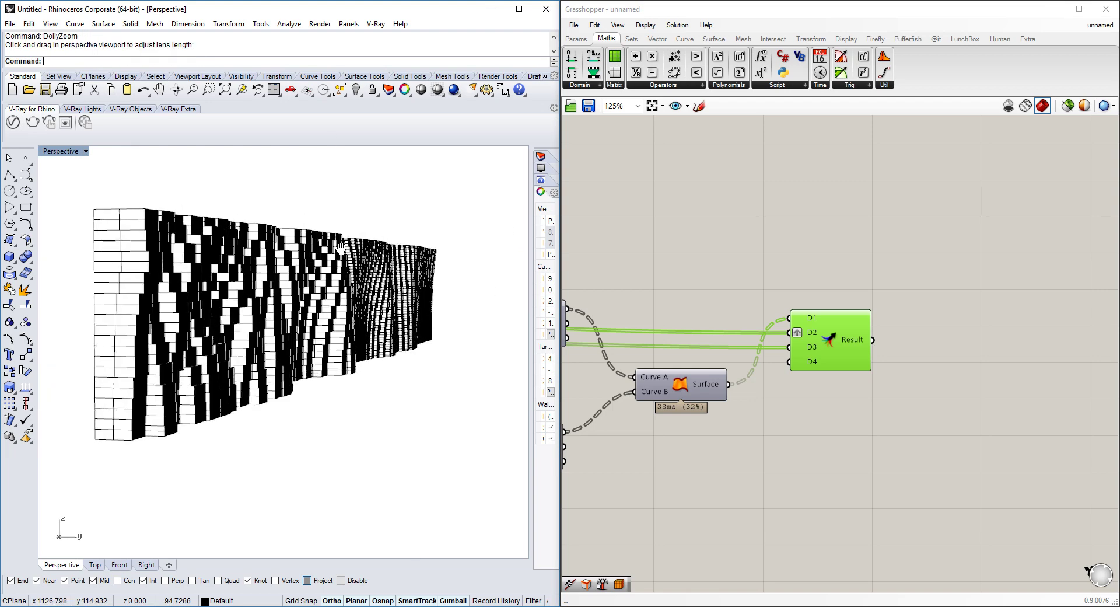
Make a test render of the Perspective view with V-Ray
click(32, 123)
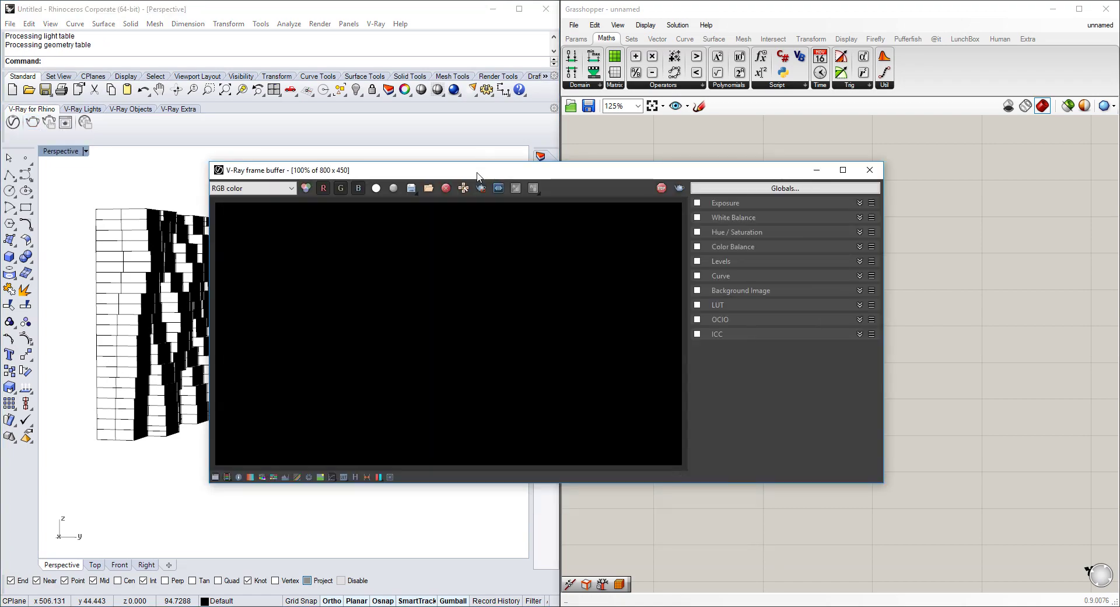
drag(476, 172, 602, 174)
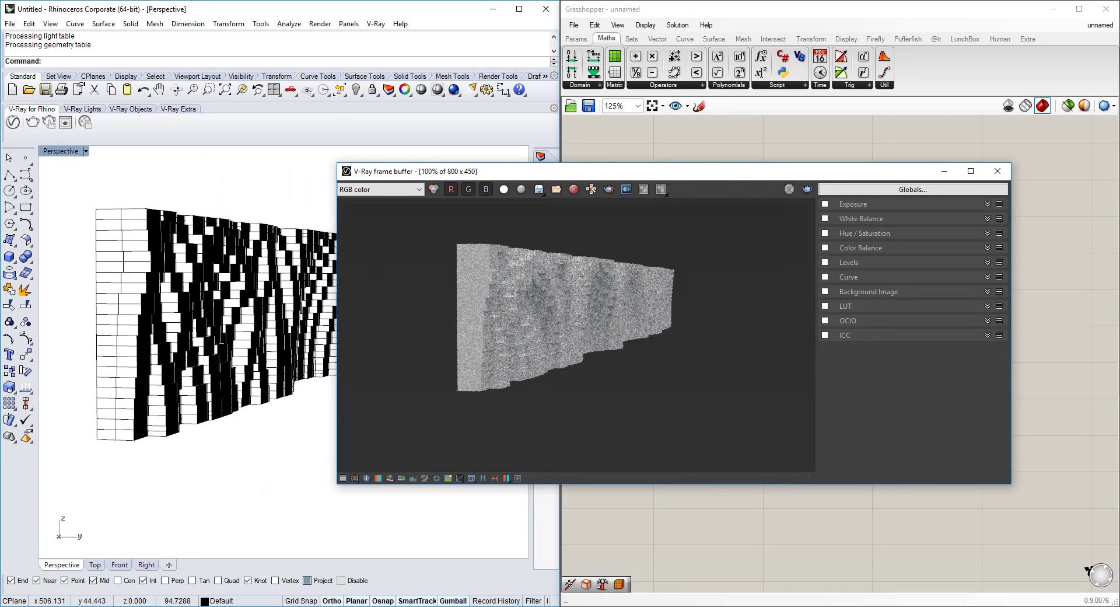
Turn off V-Ray's Progressive rendering, set the render output to 2028 × 1141 at 16:9 Widescreen, and render the view
click(13, 122)
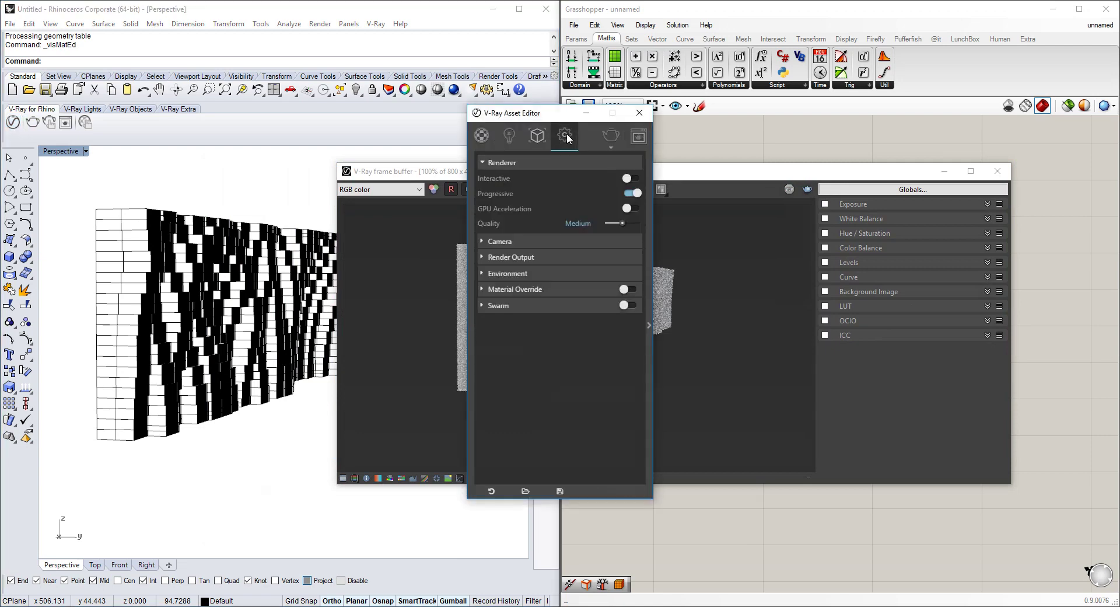
click(629, 193)
click(606, 256)
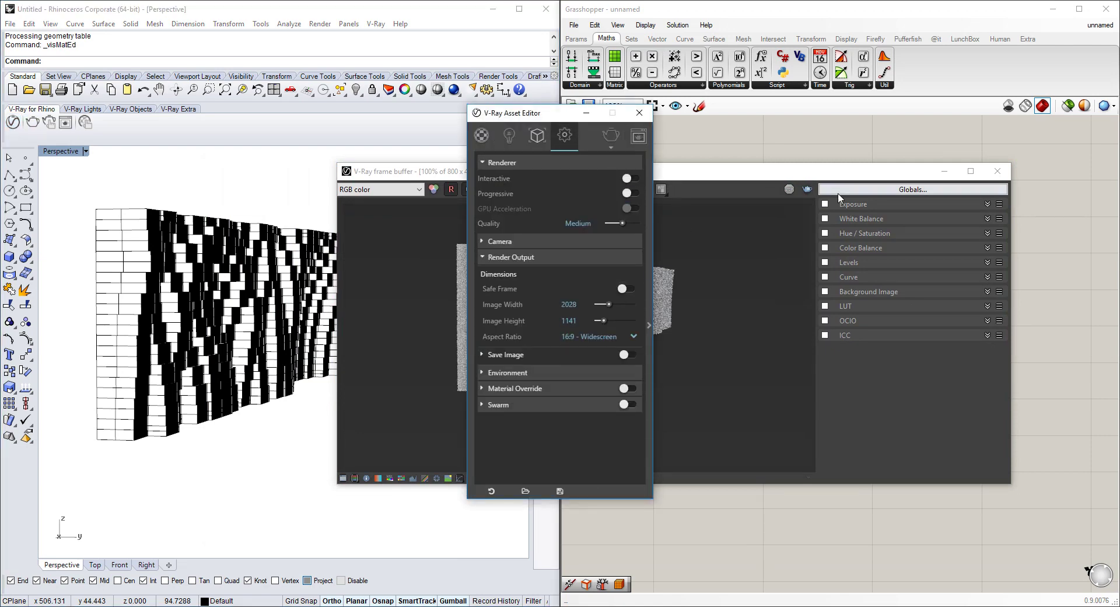
click(615, 137)
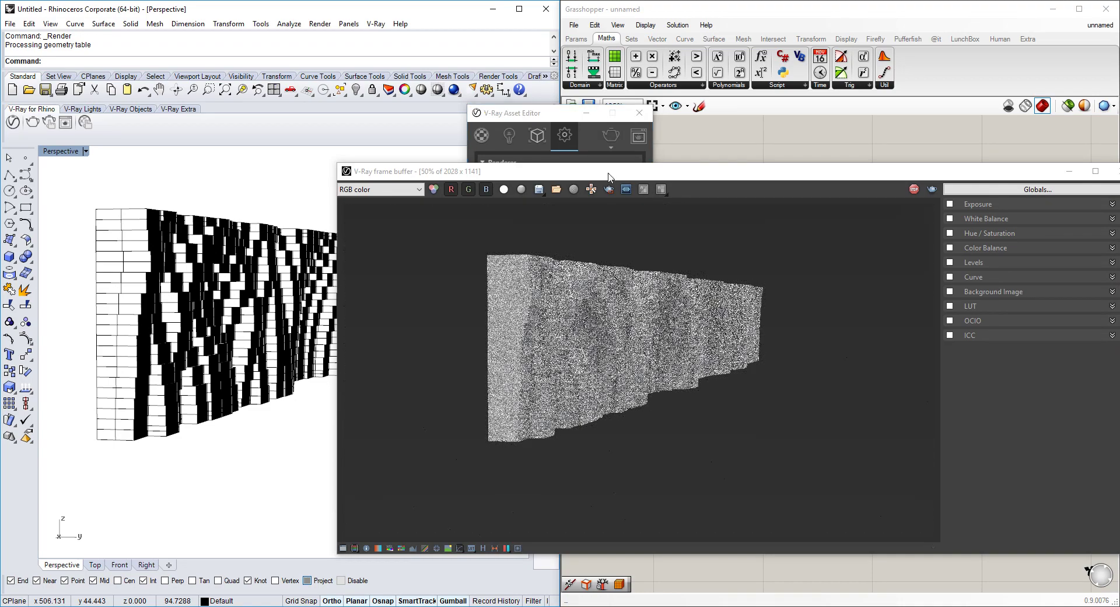
Examine the façade's panel relief in the V-Ray frame buffer as the render resolves, enlarging it for detail
drag(611, 175, 864, 135)
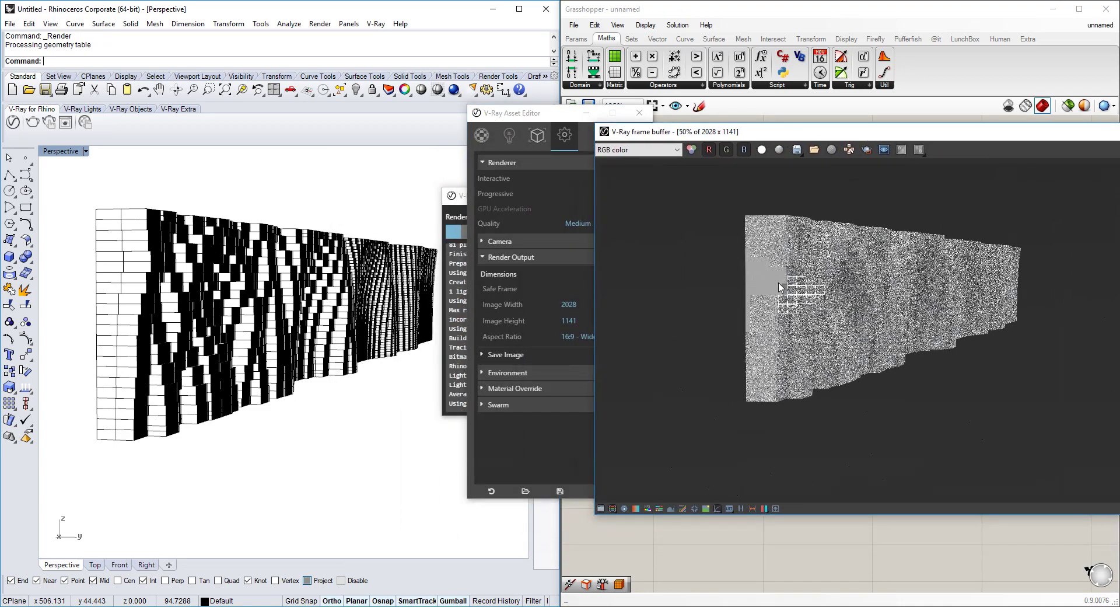
scroll(857, 307, up, 1)
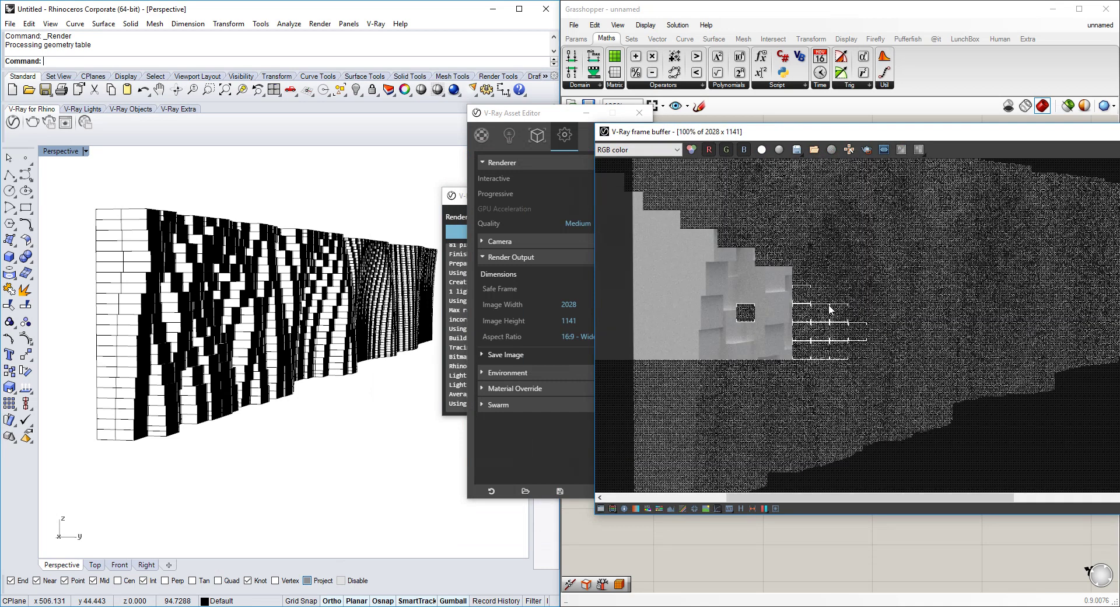
scroll(829, 314, down, 1)
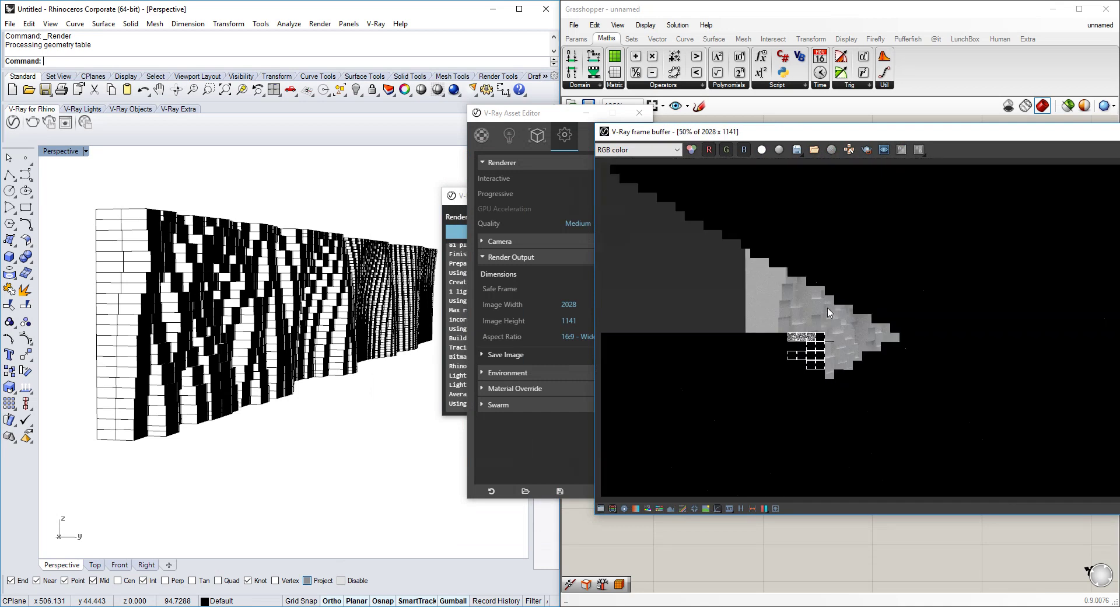
drag(887, 139, 690, 102)
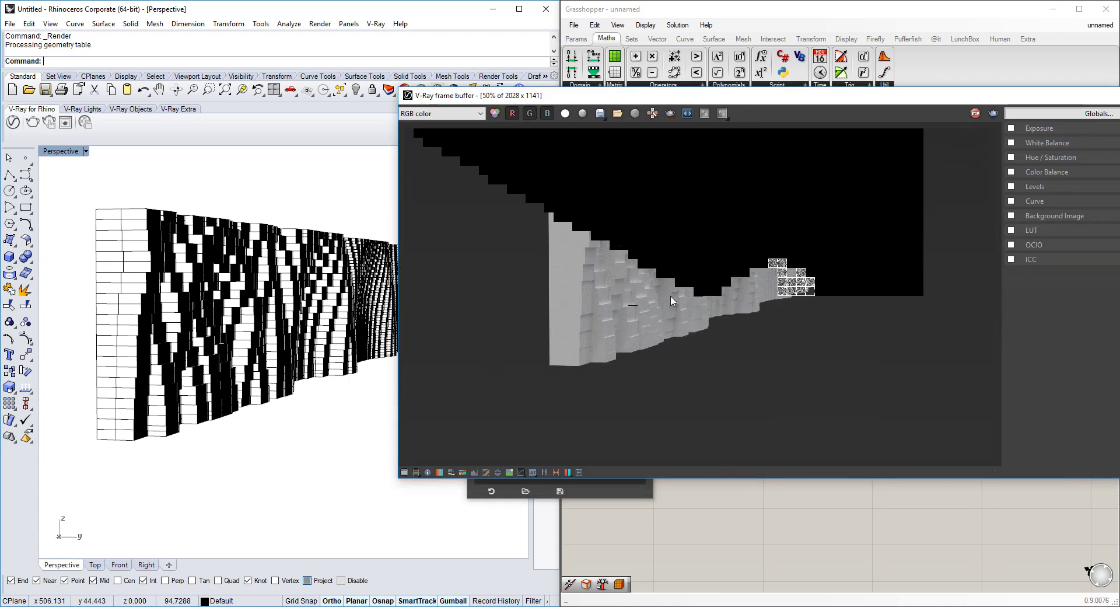
scroll(813, 245, up, 1)
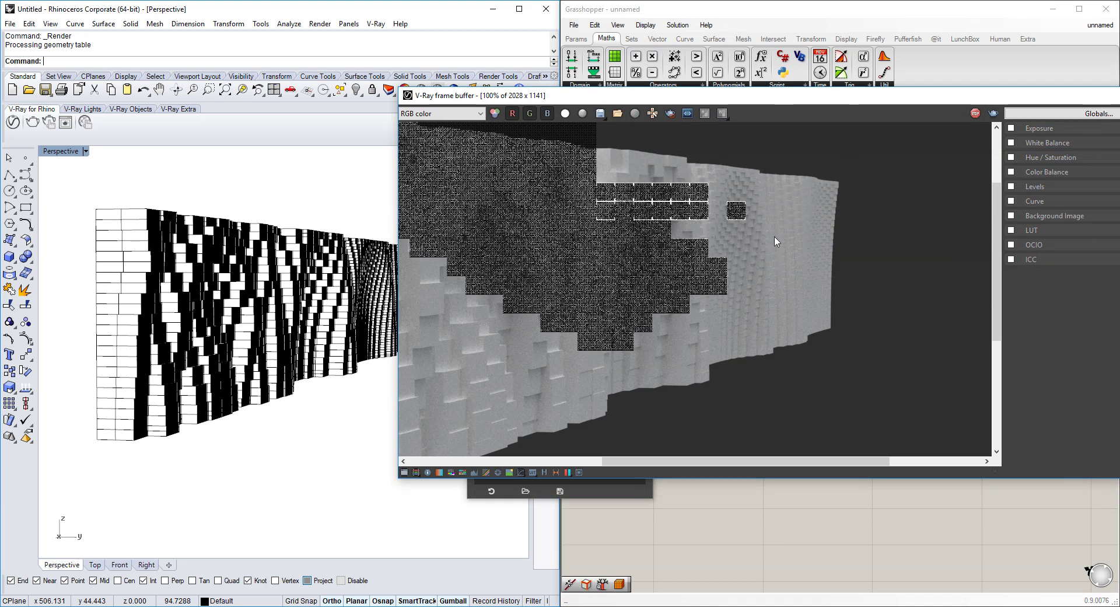
scroll(752, 222, up, 1)
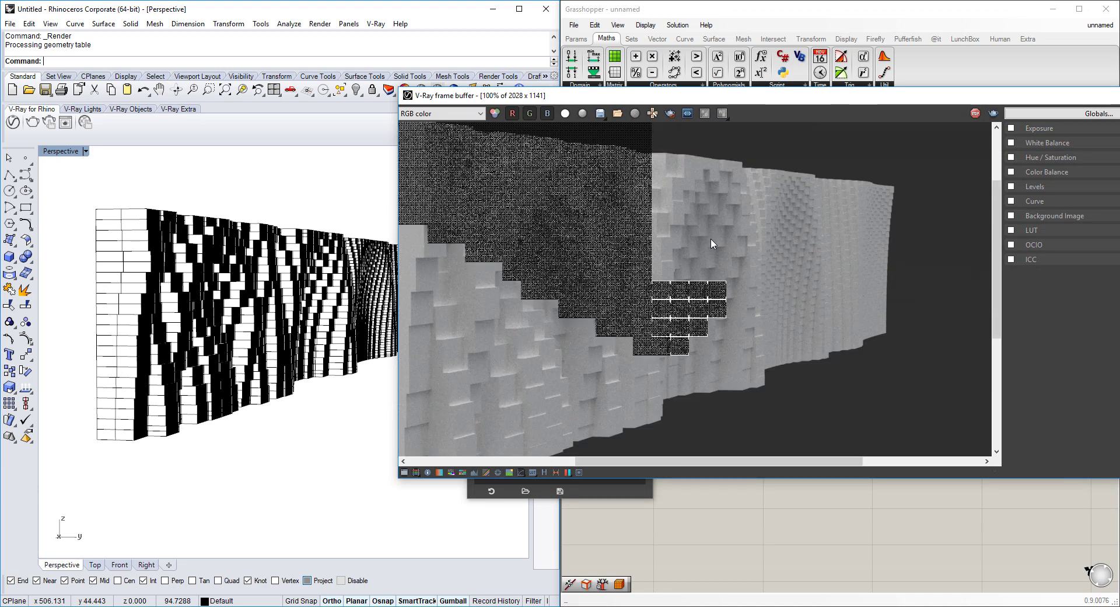
scroll(717, 239, down, 1)
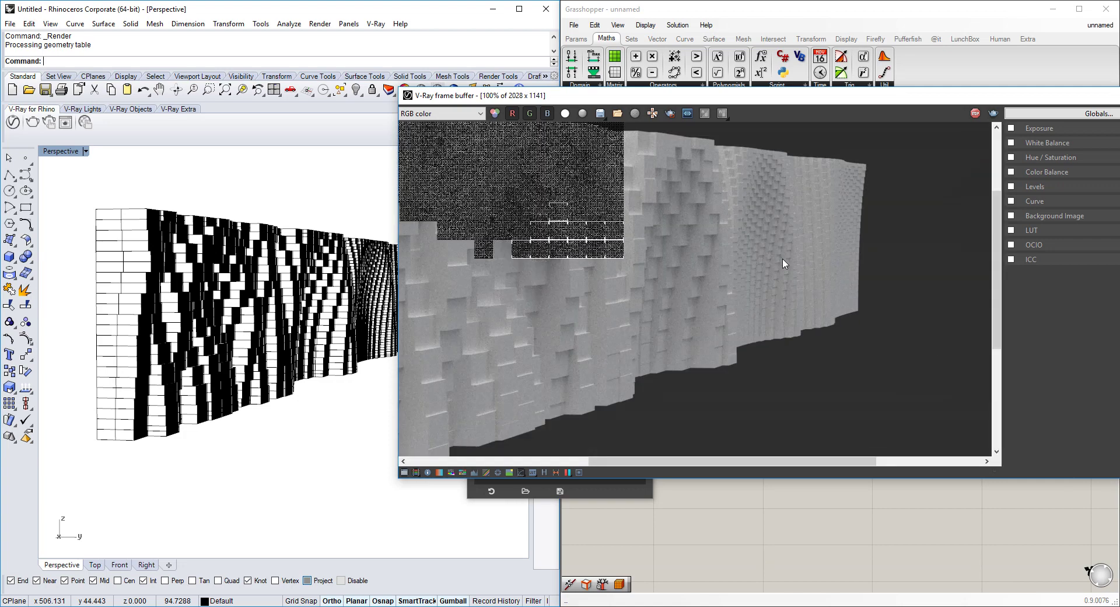
drag(754, 97, 1119, 606)
click(830, 220)
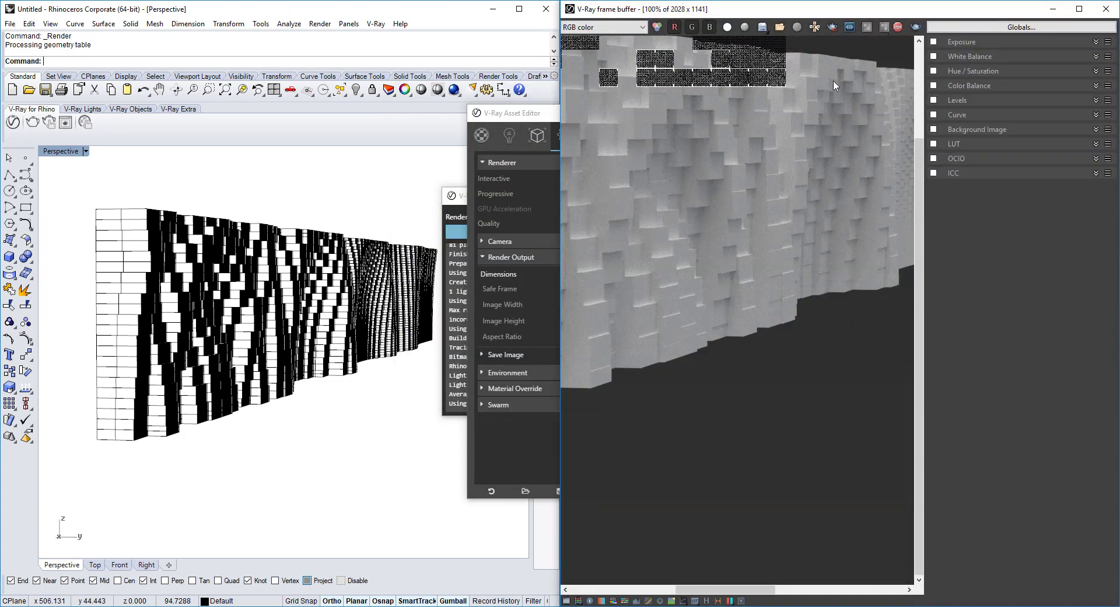
drag(862, 2, 818, 312)
scroll(782, 424, down, 2)
scroll(885, 466, up, 2)
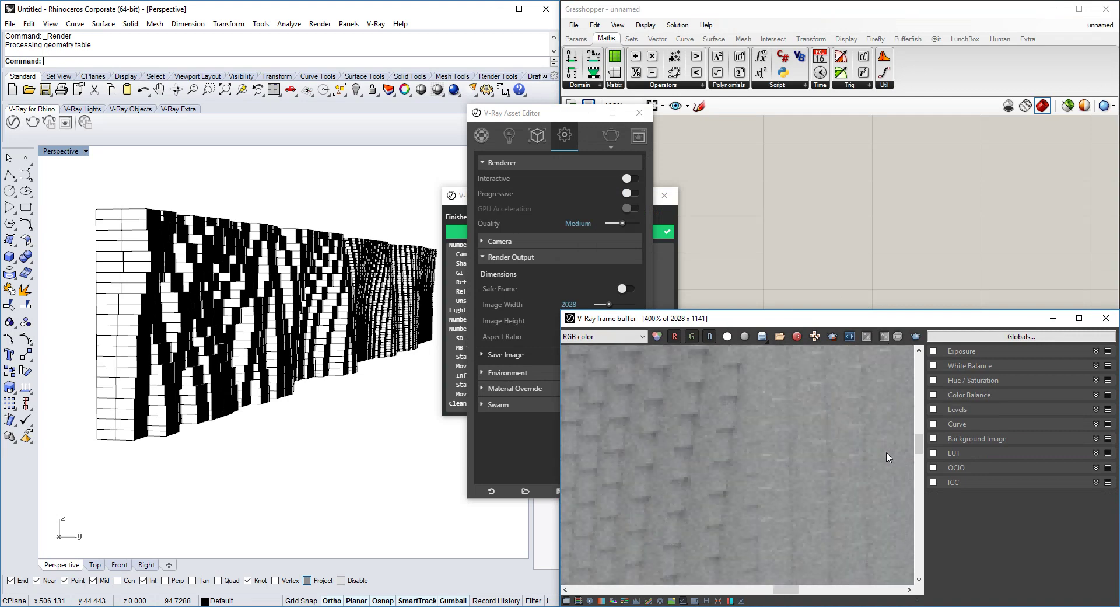
Show the V-Ray frame buffer full screen and examine the whole rendered façade at 100%
drag(845, 317, 662, 3)
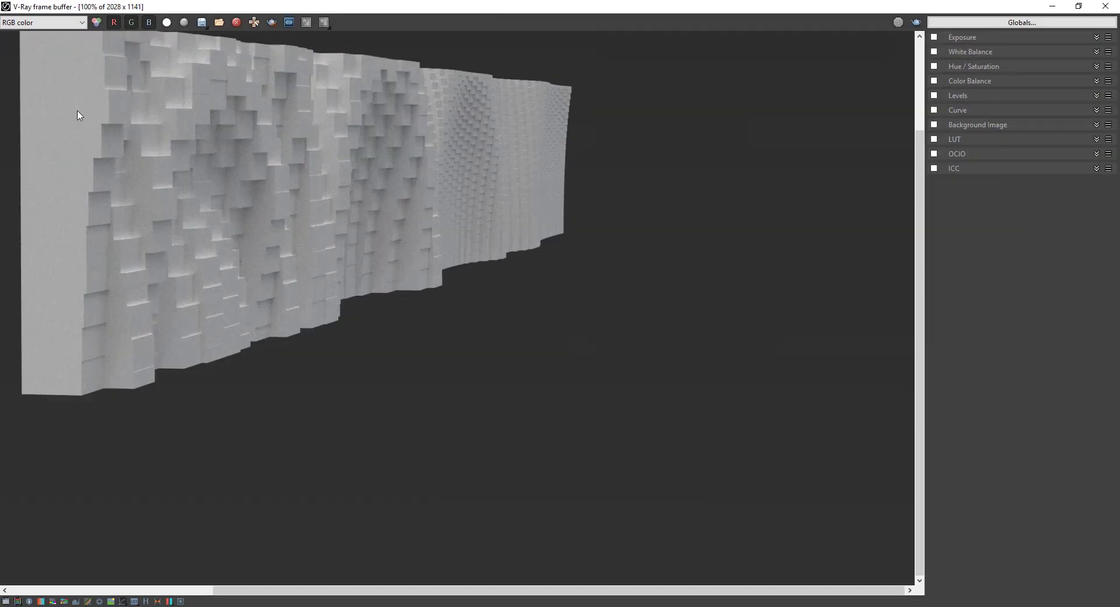
scroll(79, 113, up, 1)
scroll(567, 304, down, 1)
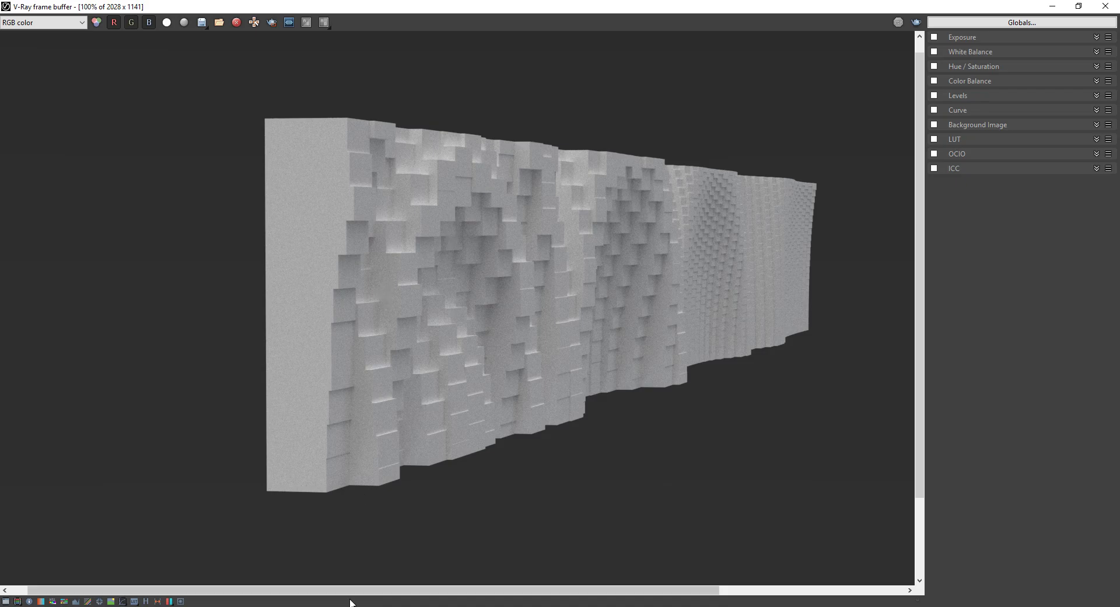
mouse_move(330, 606)
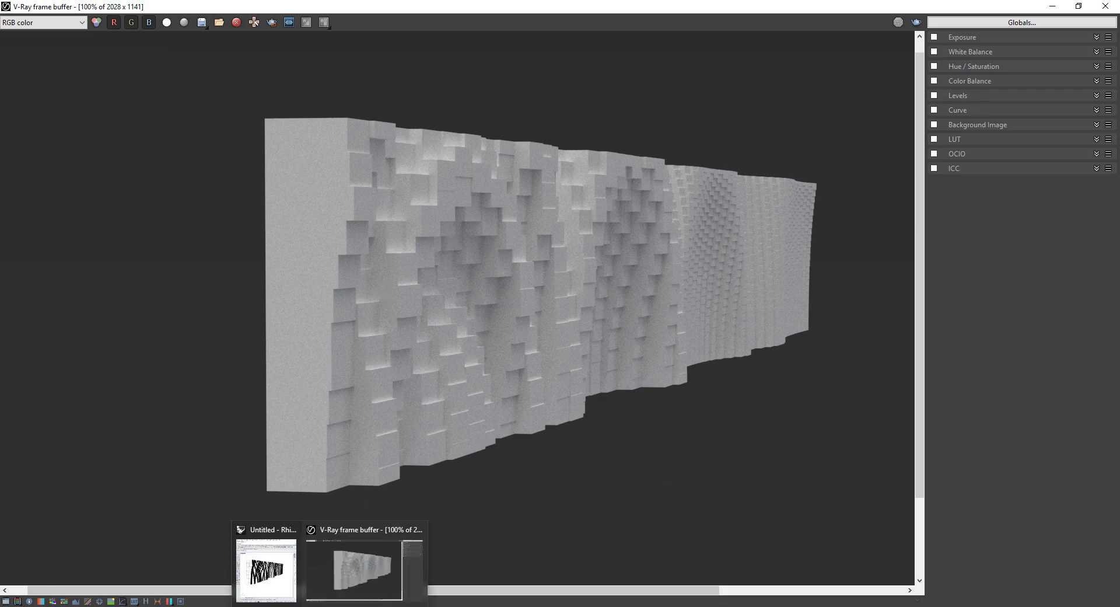
click(293, 574)
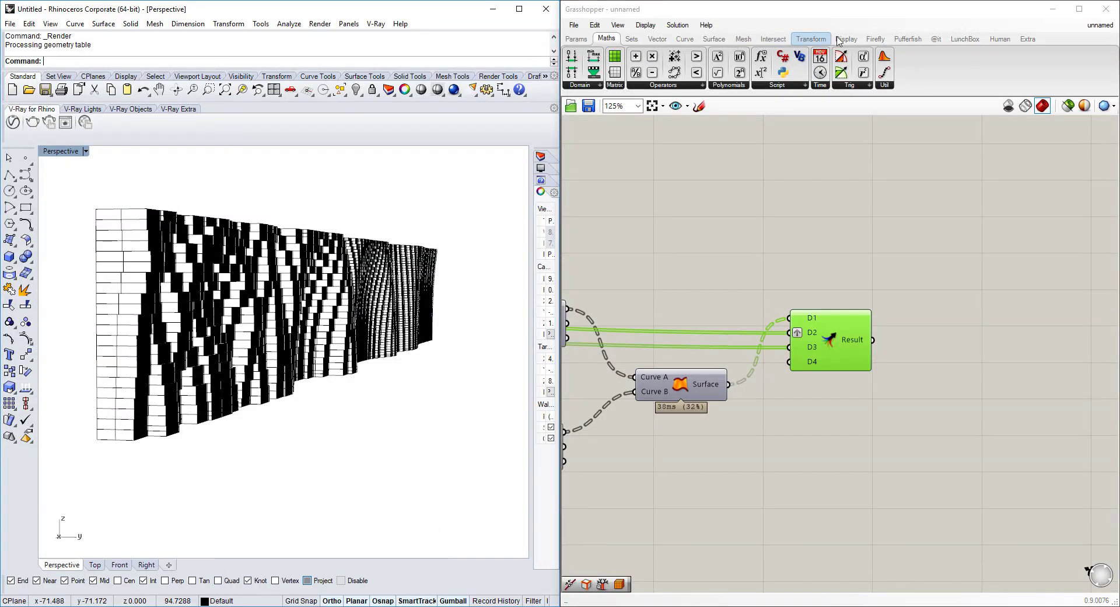
key(alt+Tab)
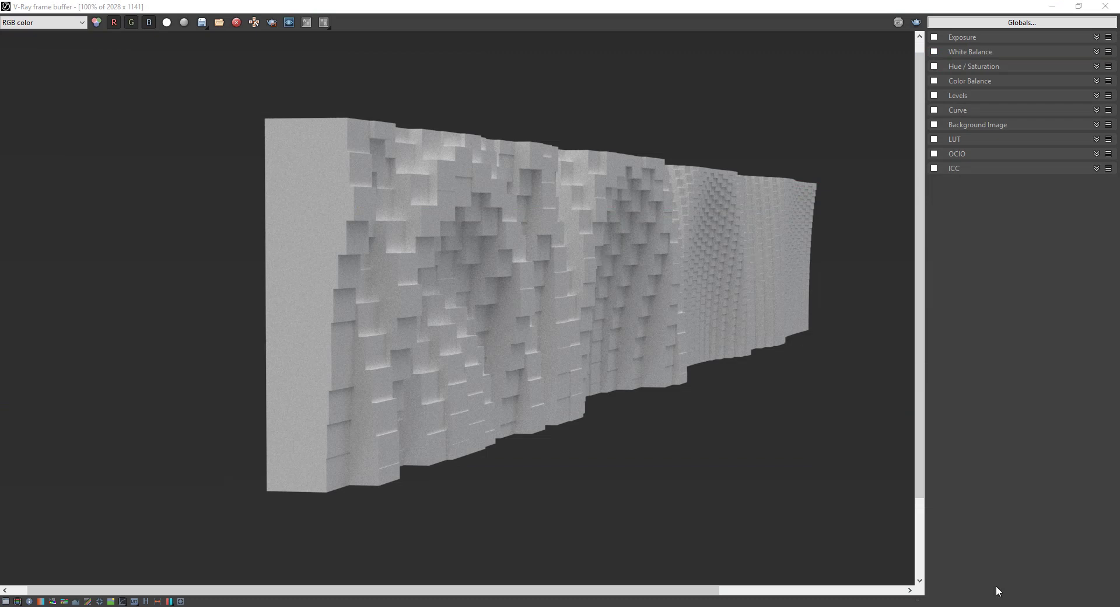
click(981, 606)
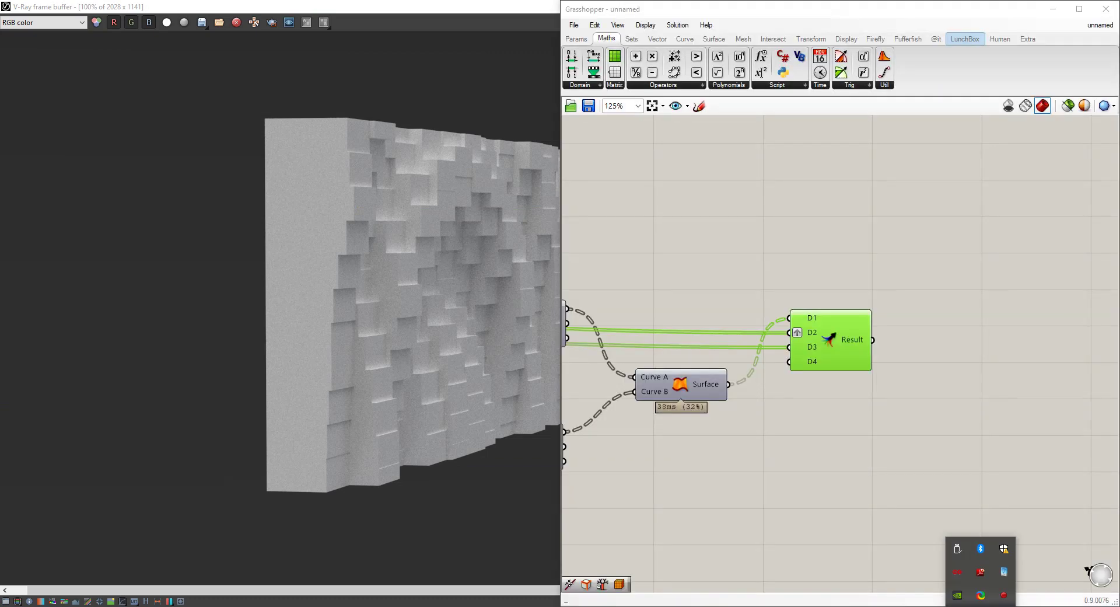